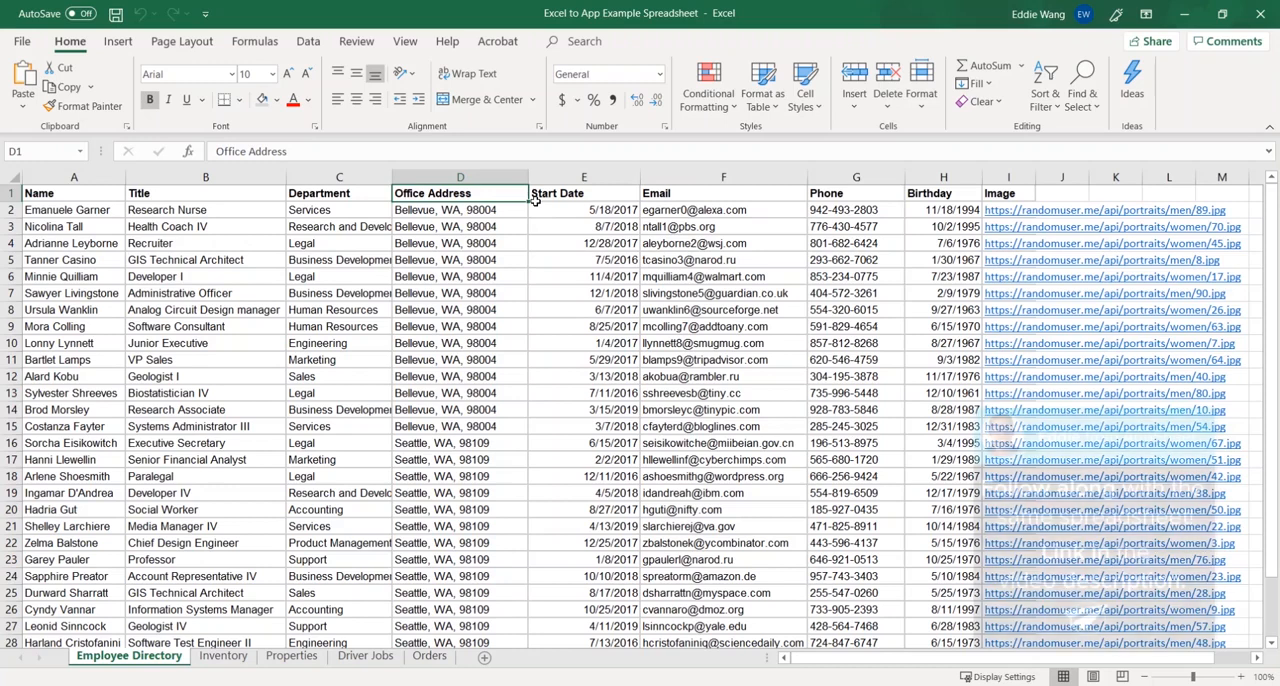
# - Examine the column headers of the Employee Directory sheet, from Name across to Image
pyautogui.hotkey('shift', 'space')
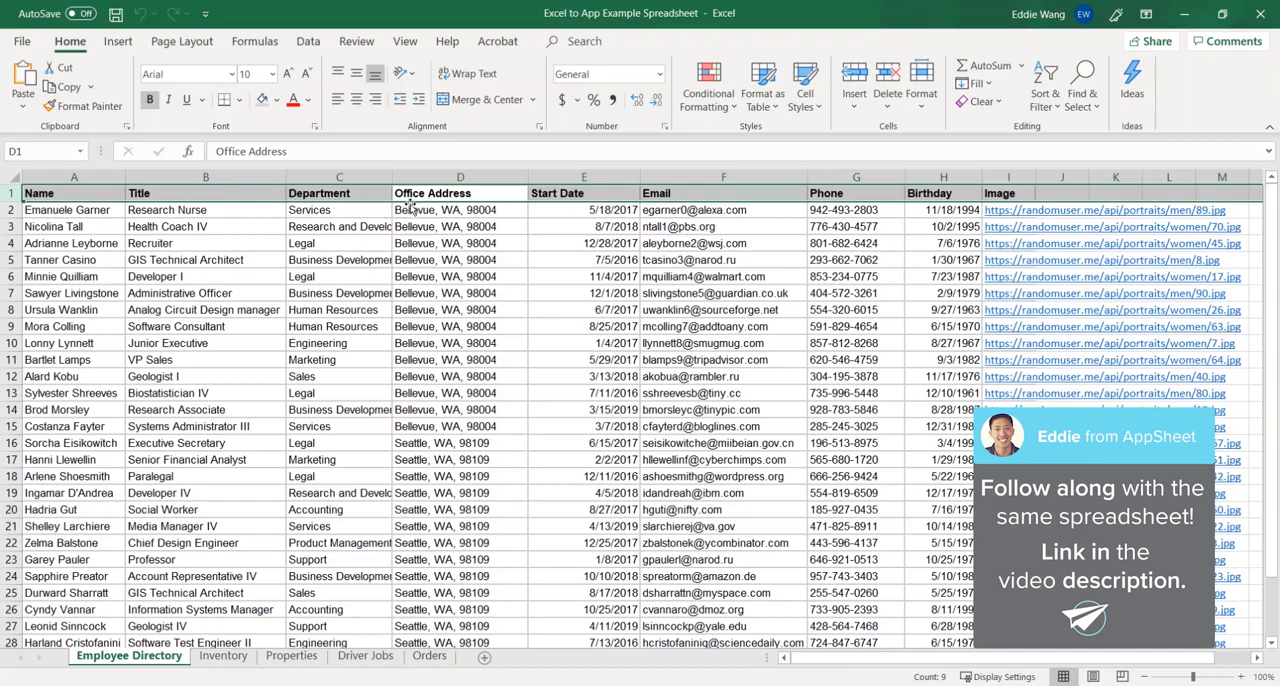
pyautogui.click(104, 191)
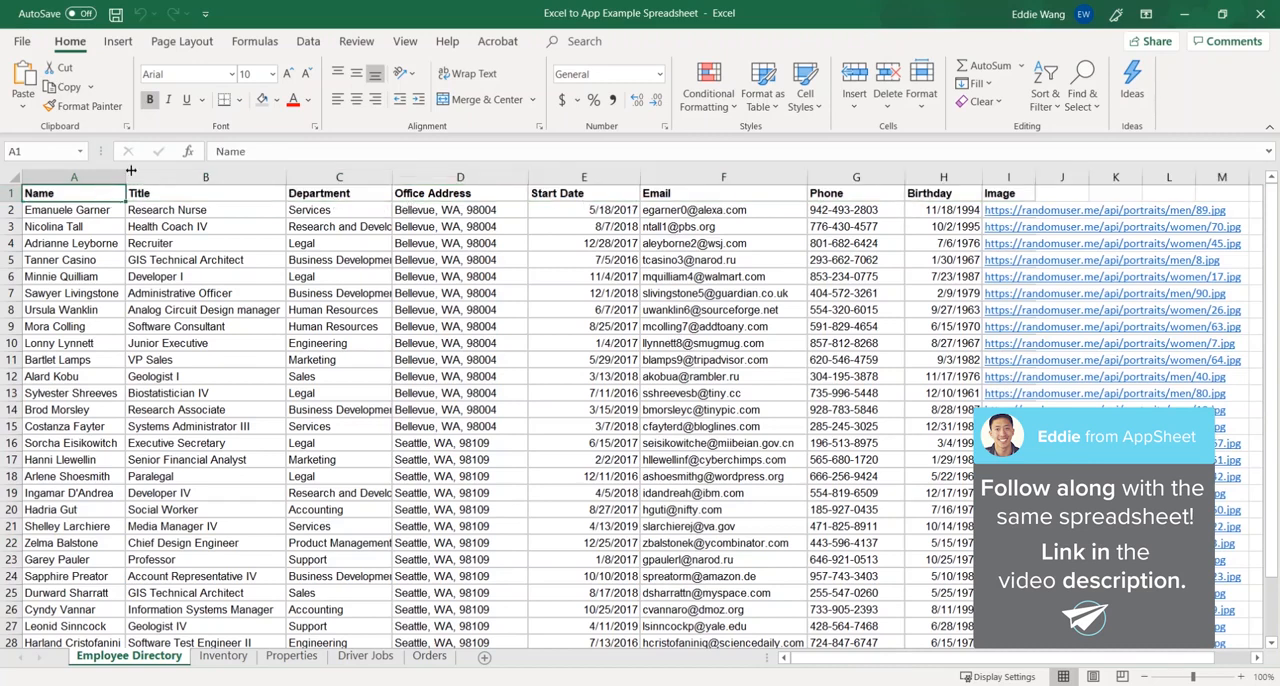
pyautogui.press('Right')
pyautogui.press('Right')
pyautogui.press('Right')
pyautogui.press('Right')
pyautogui.press('Right')
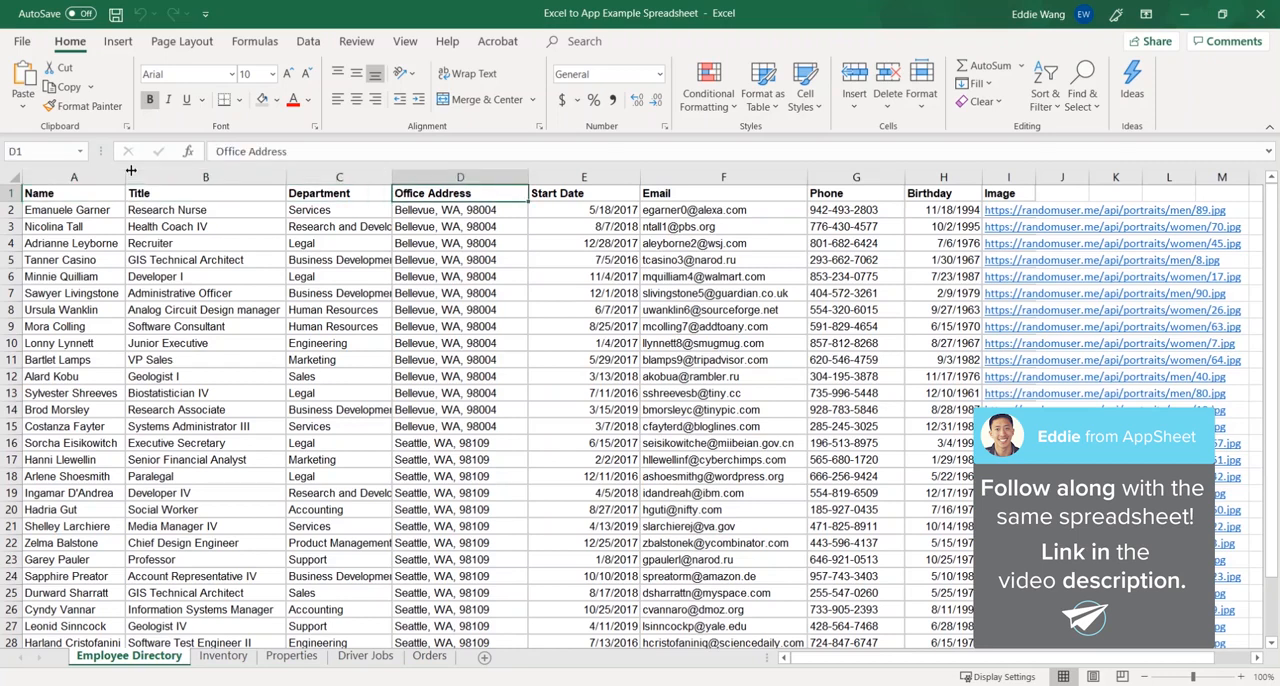
pyautogui.press('Right')
pyautogui.press('Right')
pyautogui.press('Right')
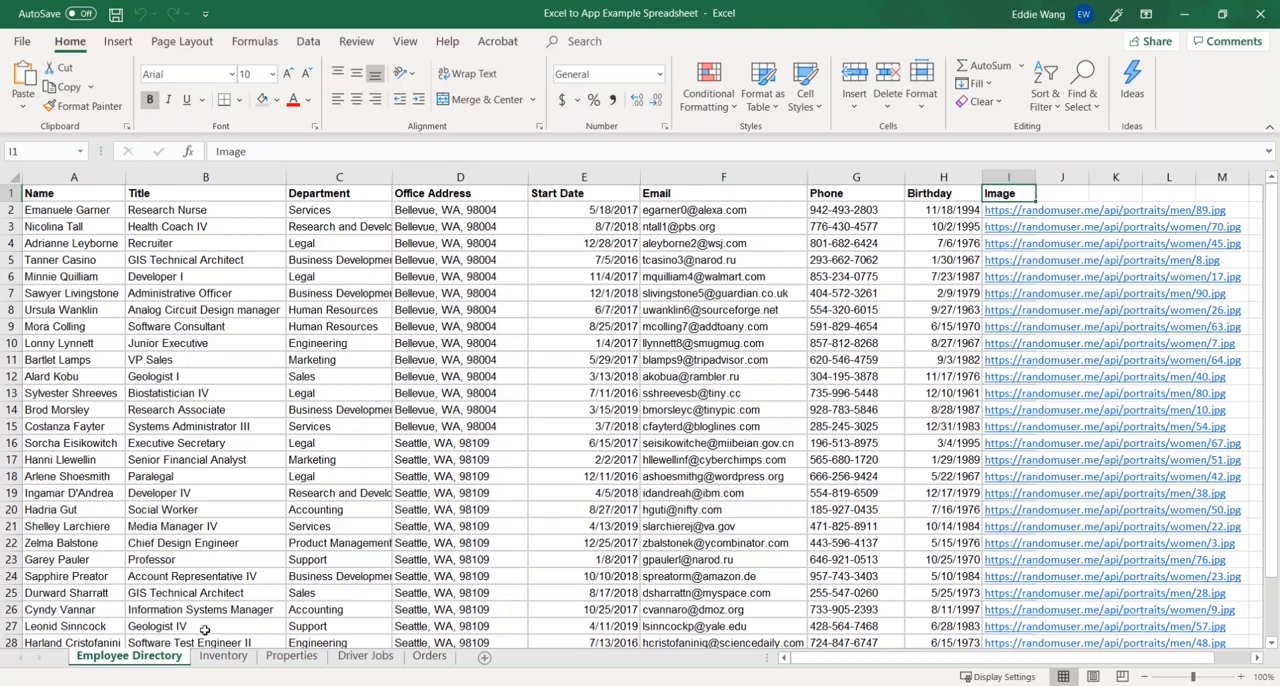
# - Look through the Inventory, Properties, Driver Jobs and Orders sheets of the workbook
pyautogui.click(222, 658)
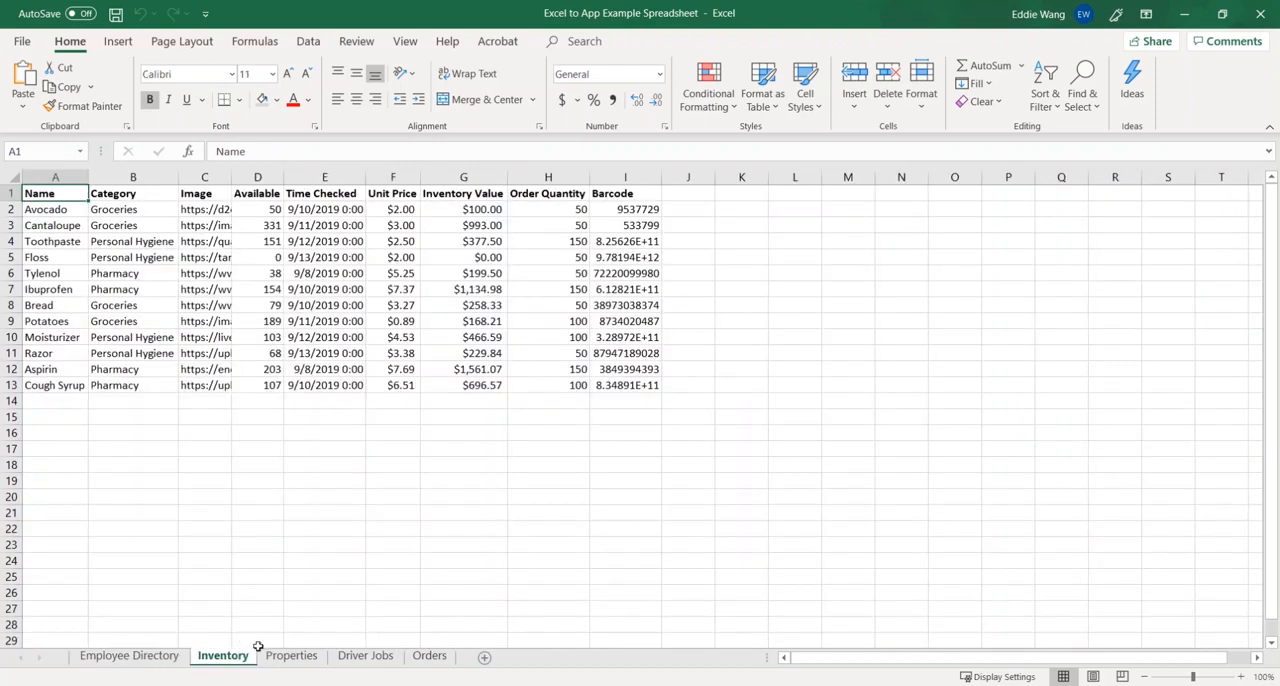
pyautogui.click(280, 656)
pyautogui.click(366, 657)
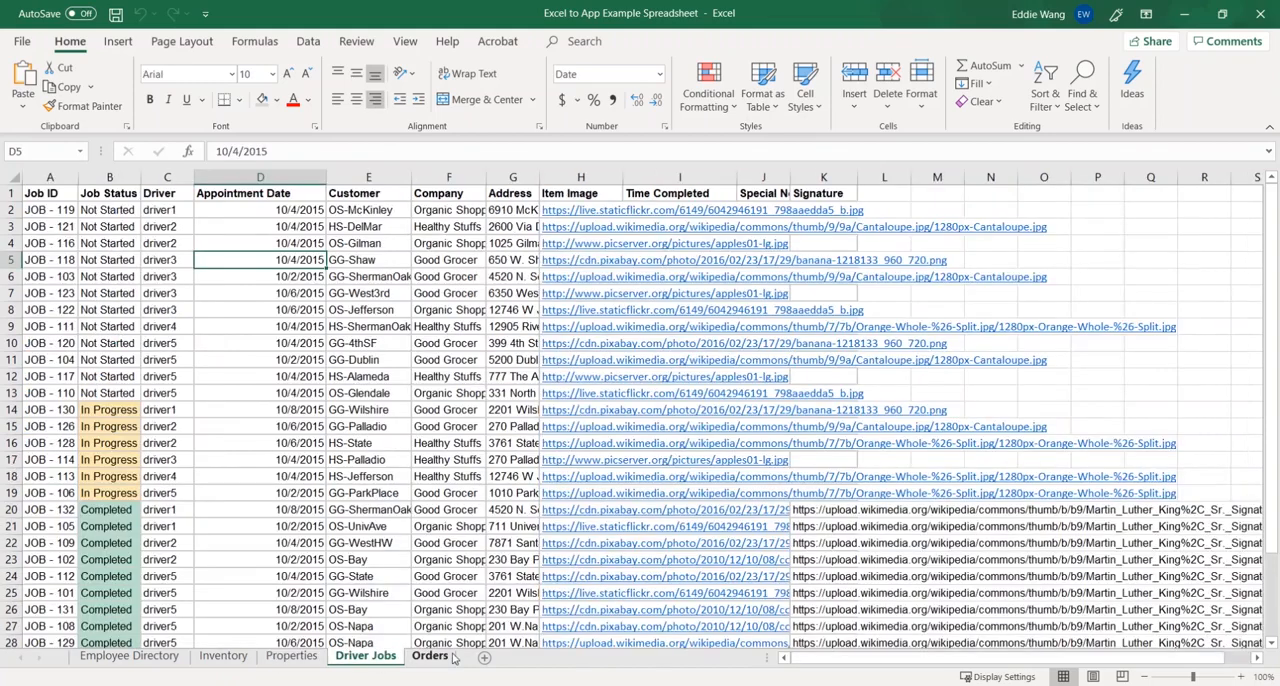
pyautogui.click(427, 657)
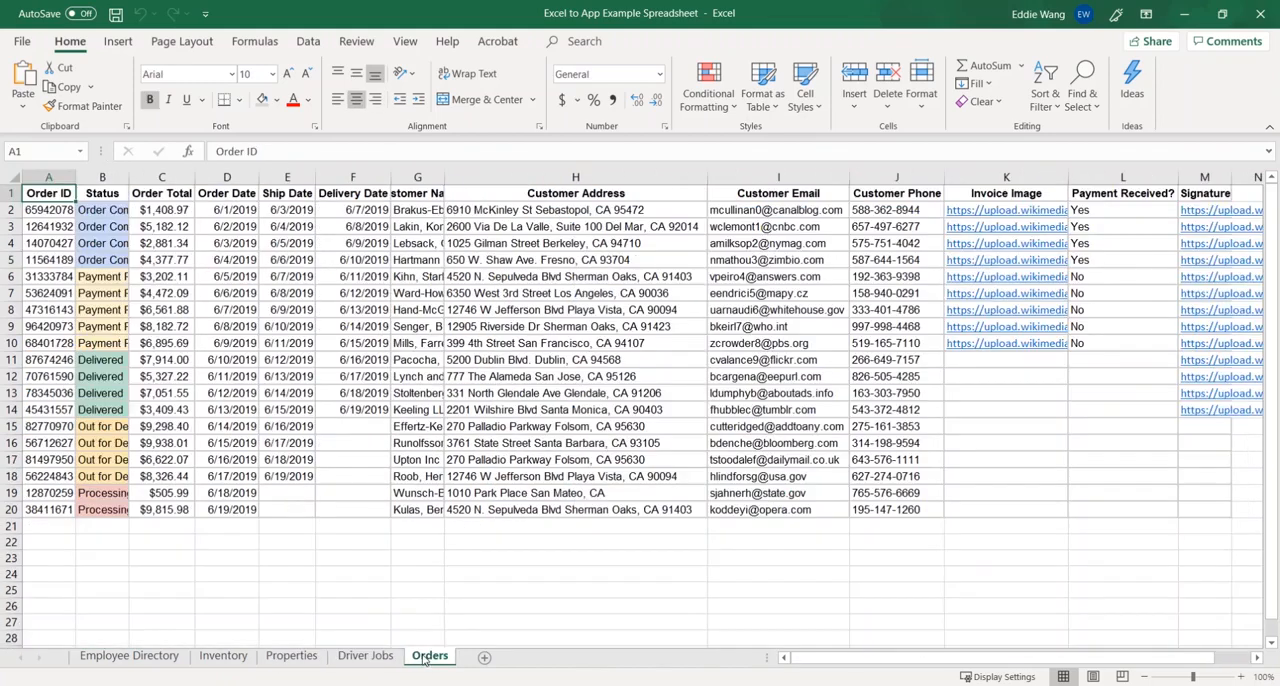
# - Return to the Employee Directory sheet and review the extent of its data table, finishing on the Name header cell
pyautogui.click(140, 658)
pyautogui.click(213, 293)
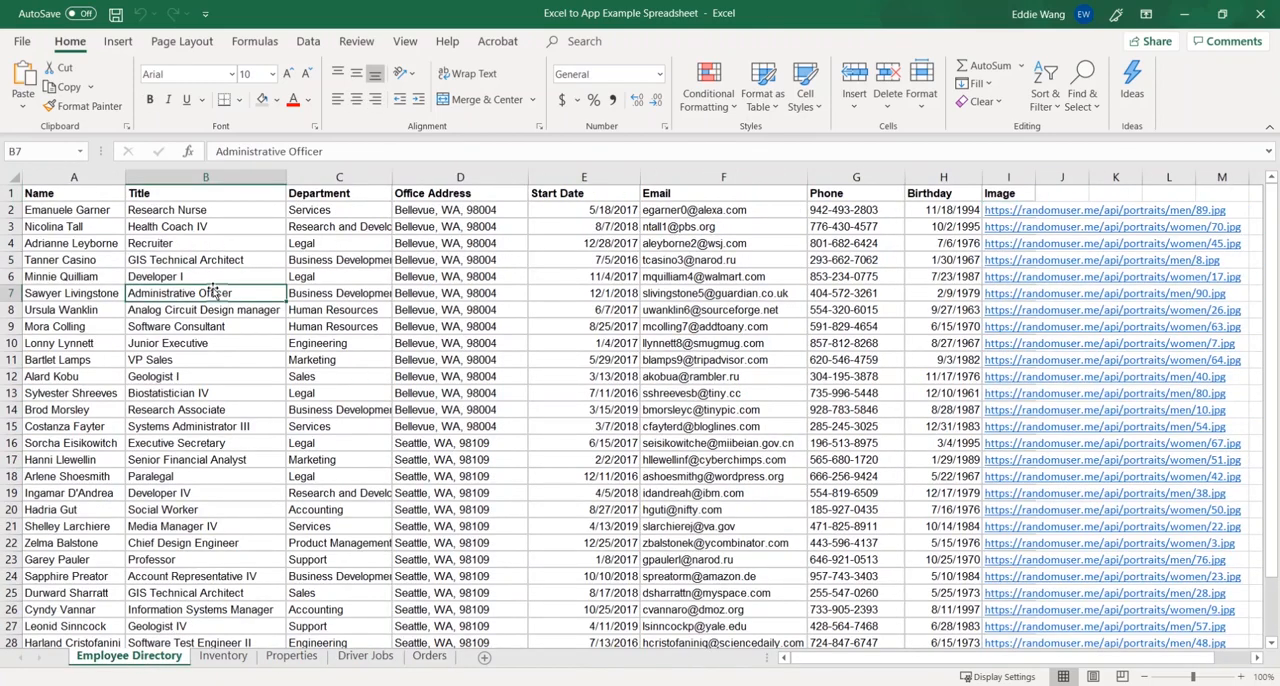
pyautogui.hotkey('ctrl', 'a')
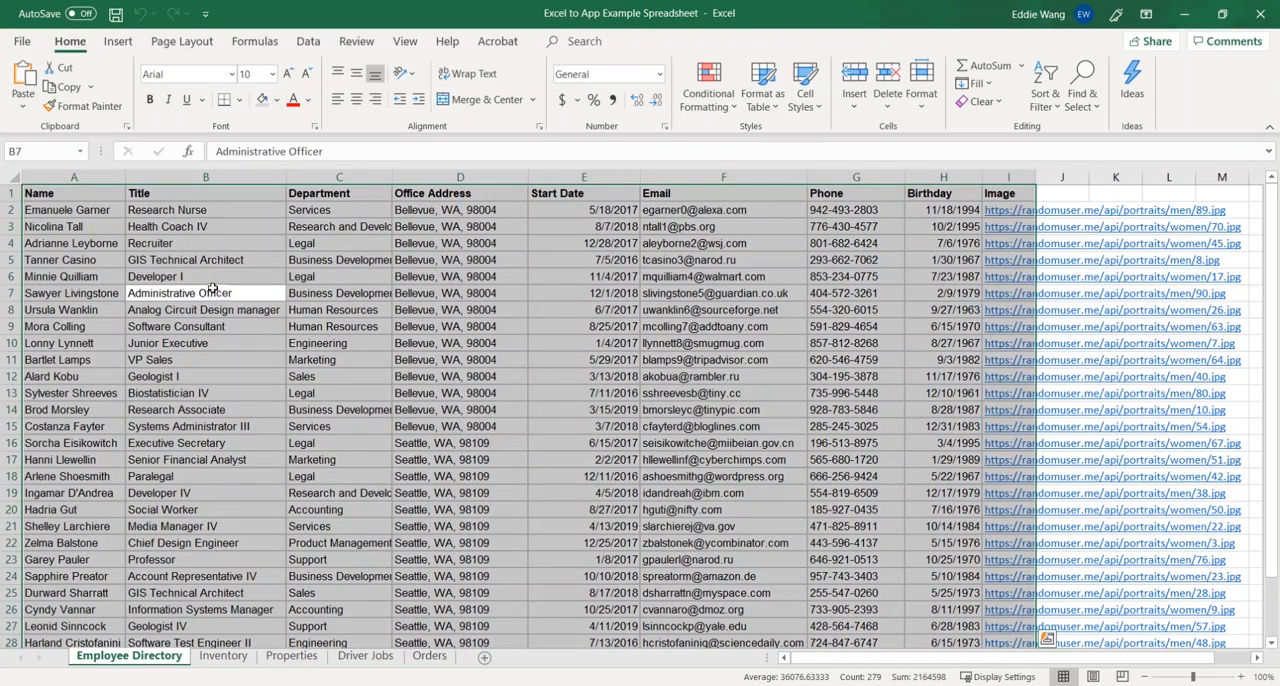
pyautogui.click(213, 290)
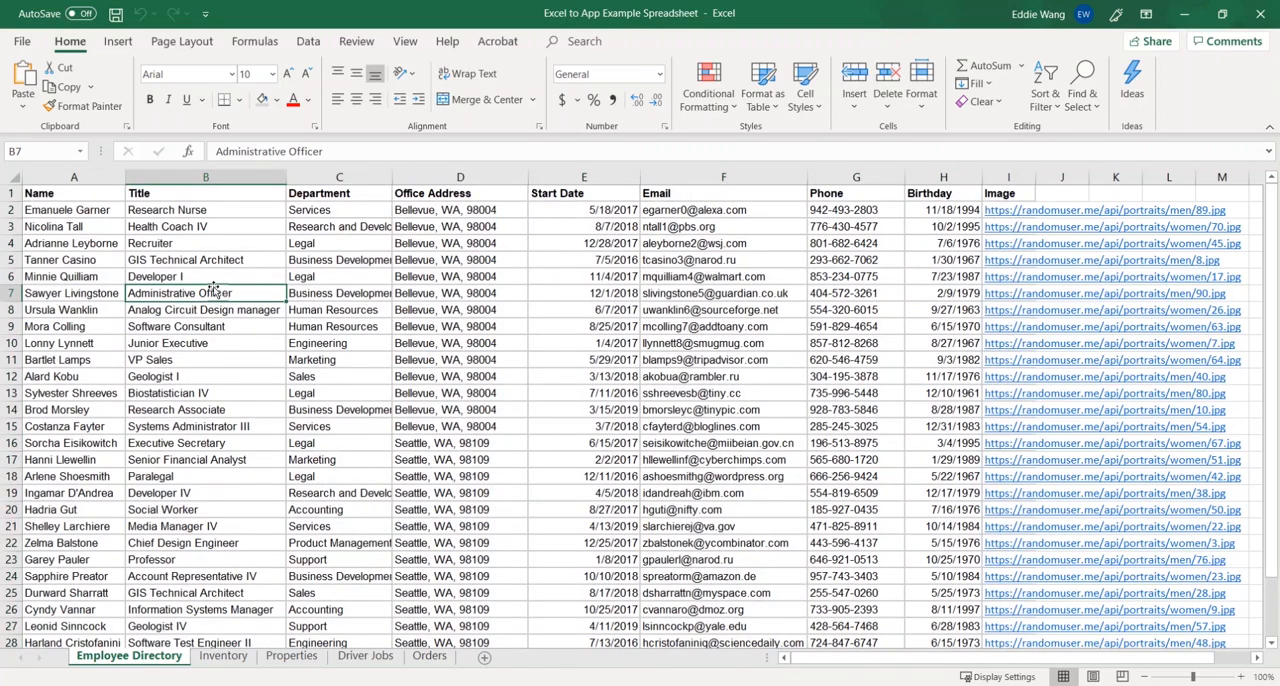
pyautogui.click(86, 195)
# - Switch to AppSheet in the browser and start a new app based on your own data
pyautogui.hotkey('alt', 'Tab')
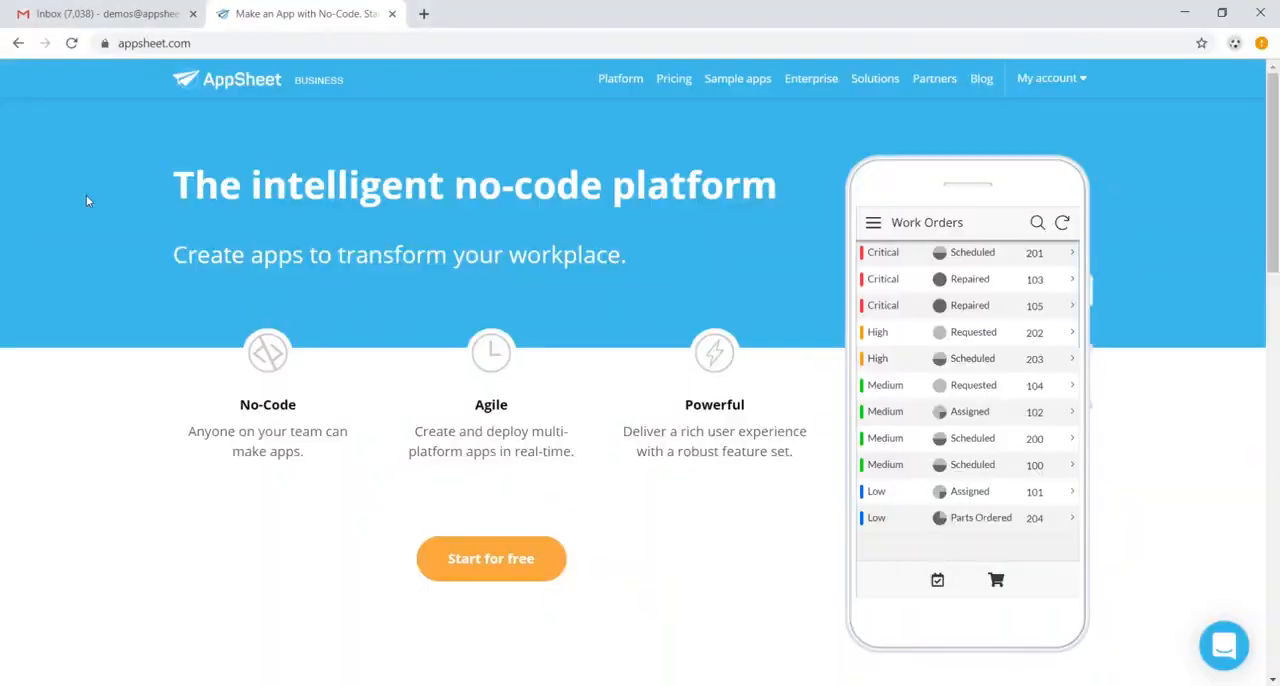
pyautogui.click(527, 566)
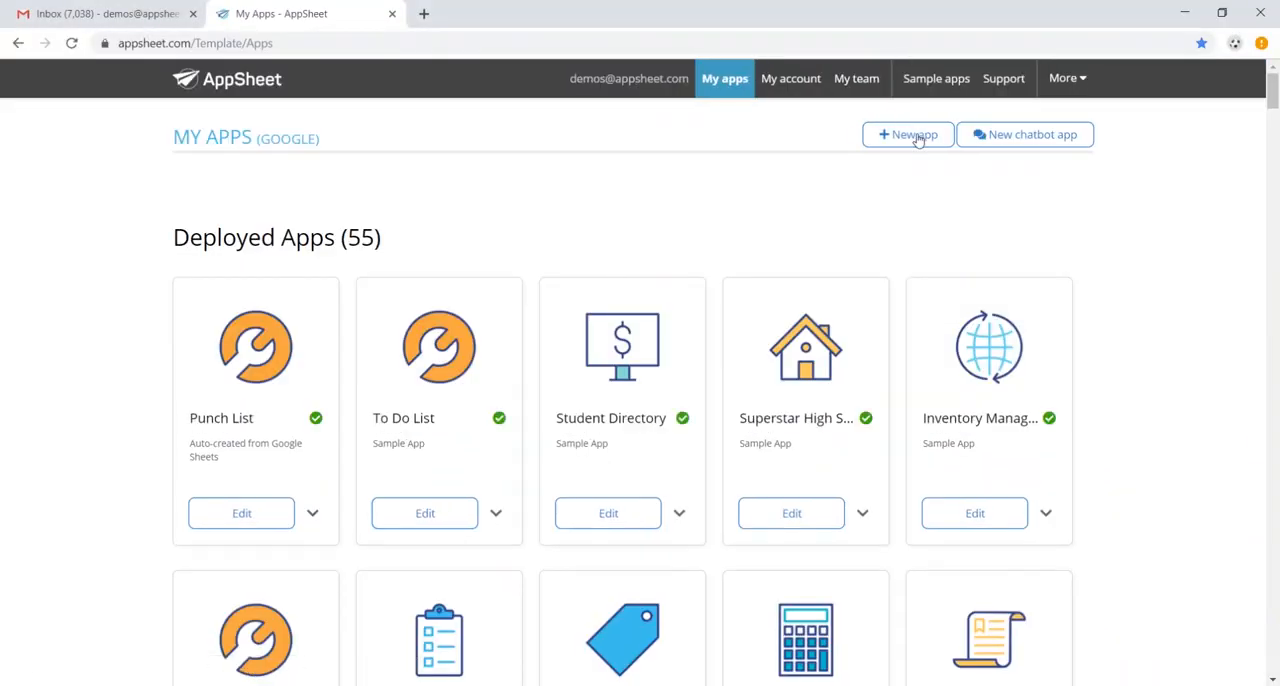
pyautogui.click(915, 136)
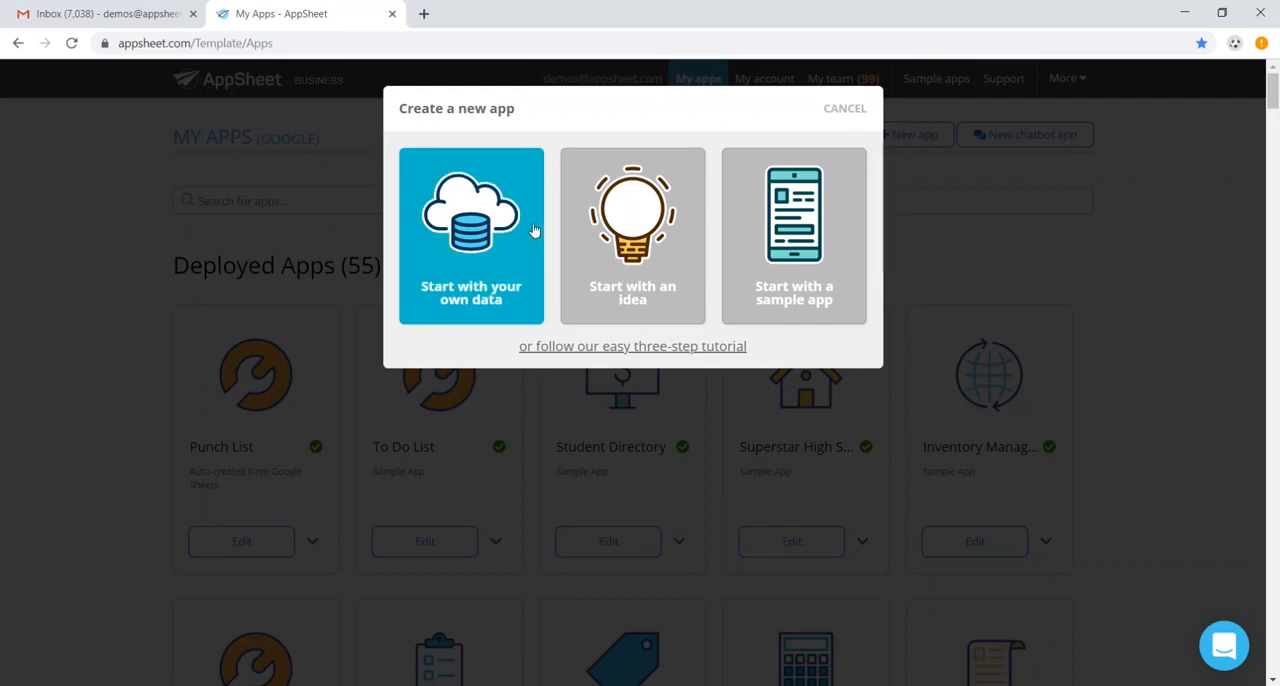
pyautogui.click(492, 232)
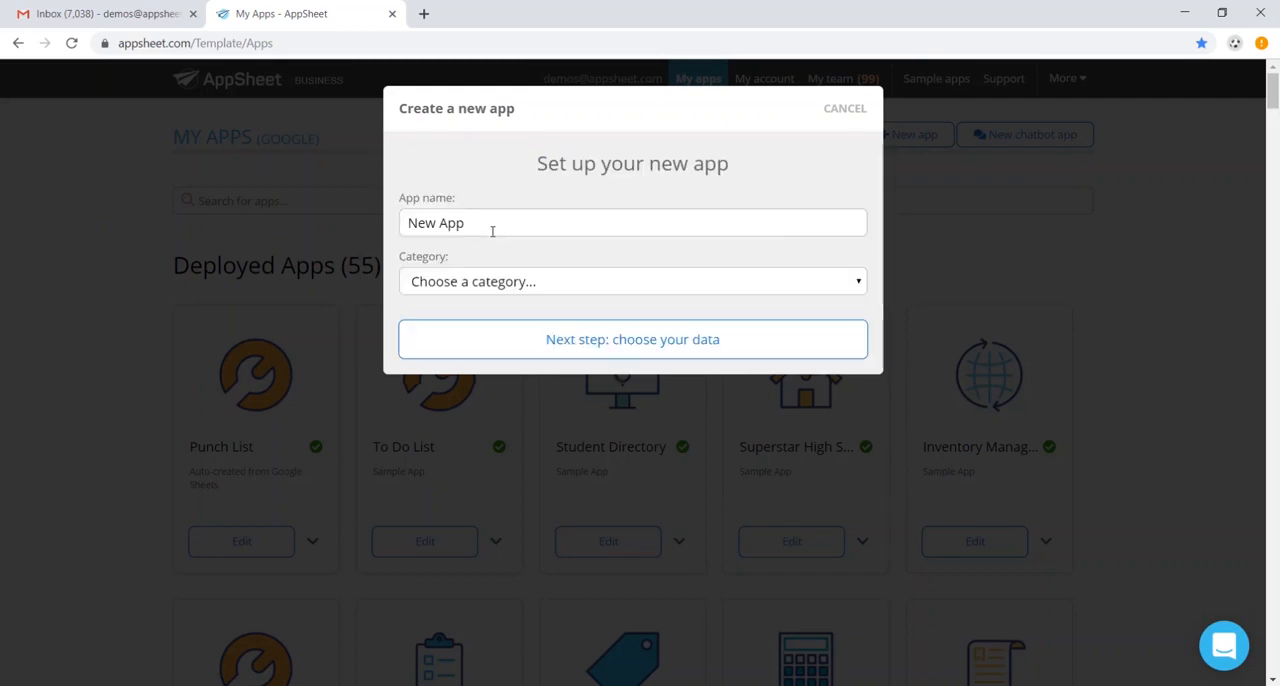
# - Name the new app Employee Directory Database and proceed to choosing its data
pyautogui.tripleClick(511, 223)
pyautogui.write('Employee Directory Database')
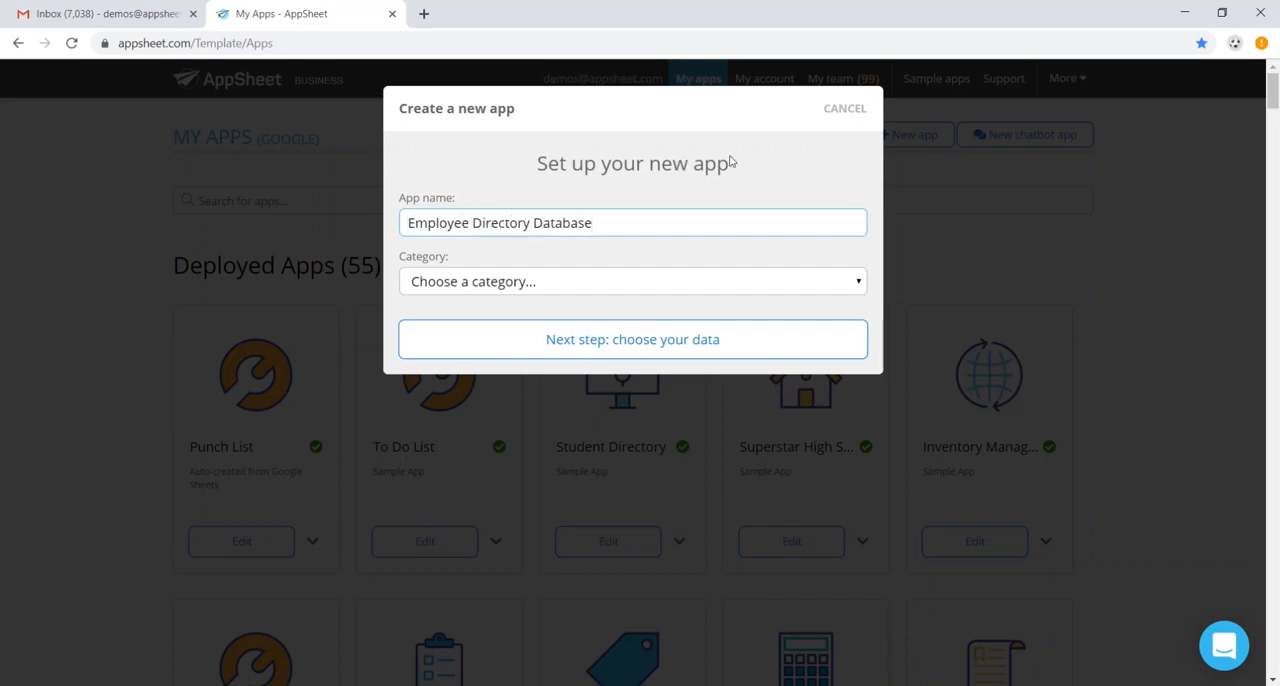
pyautogui.click(734, 345)
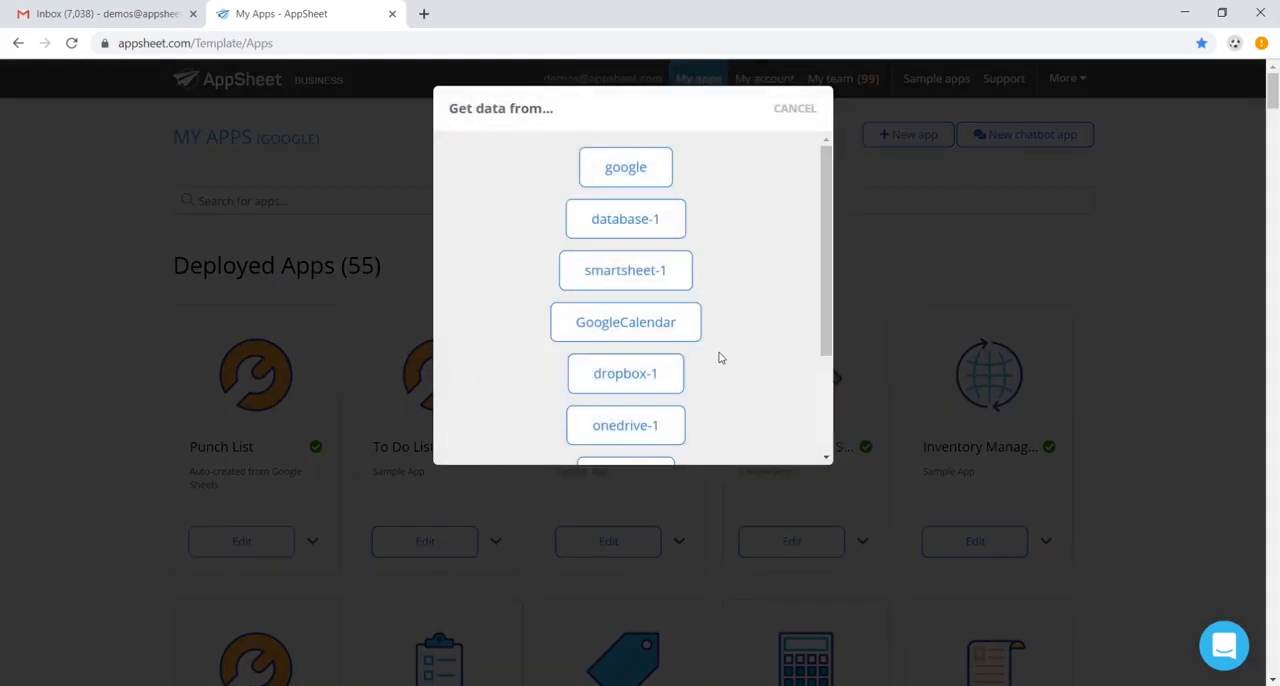
# - Create the app from Excel to App Example Spreadsheet.xlsx in the onedrive-1 data source
pyautogui.scroll(-2, 723, 358)
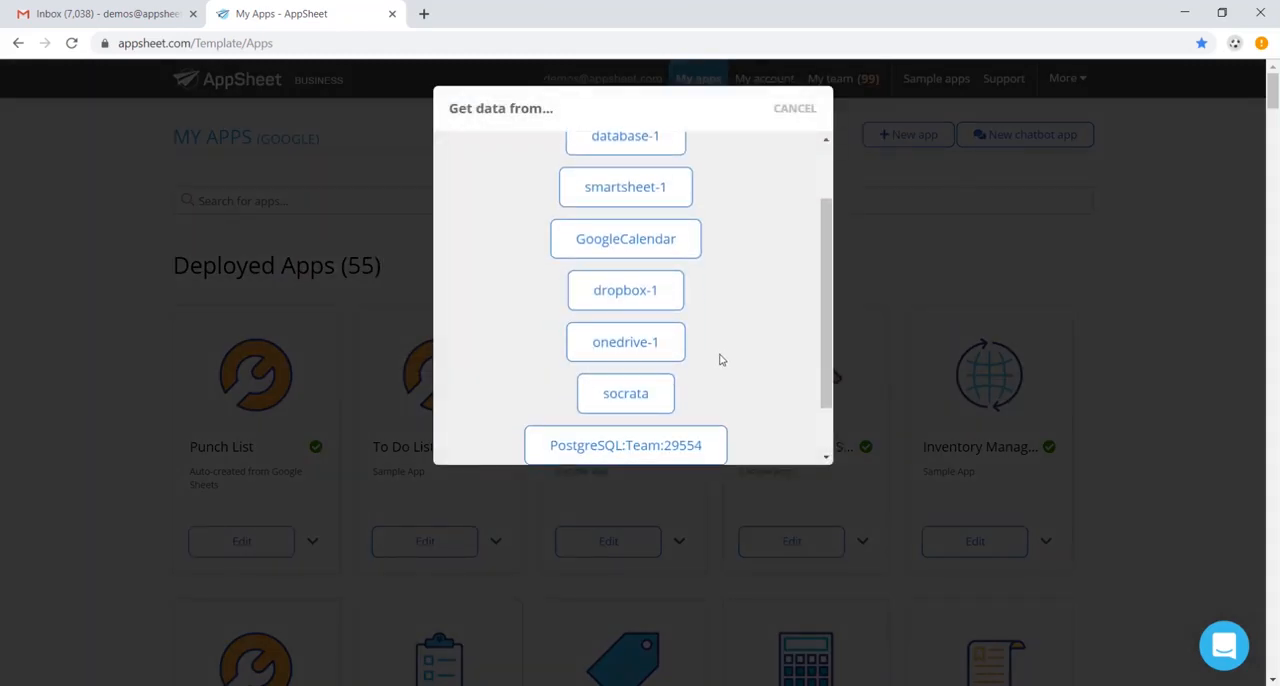
pyautogui.click(620, 342)
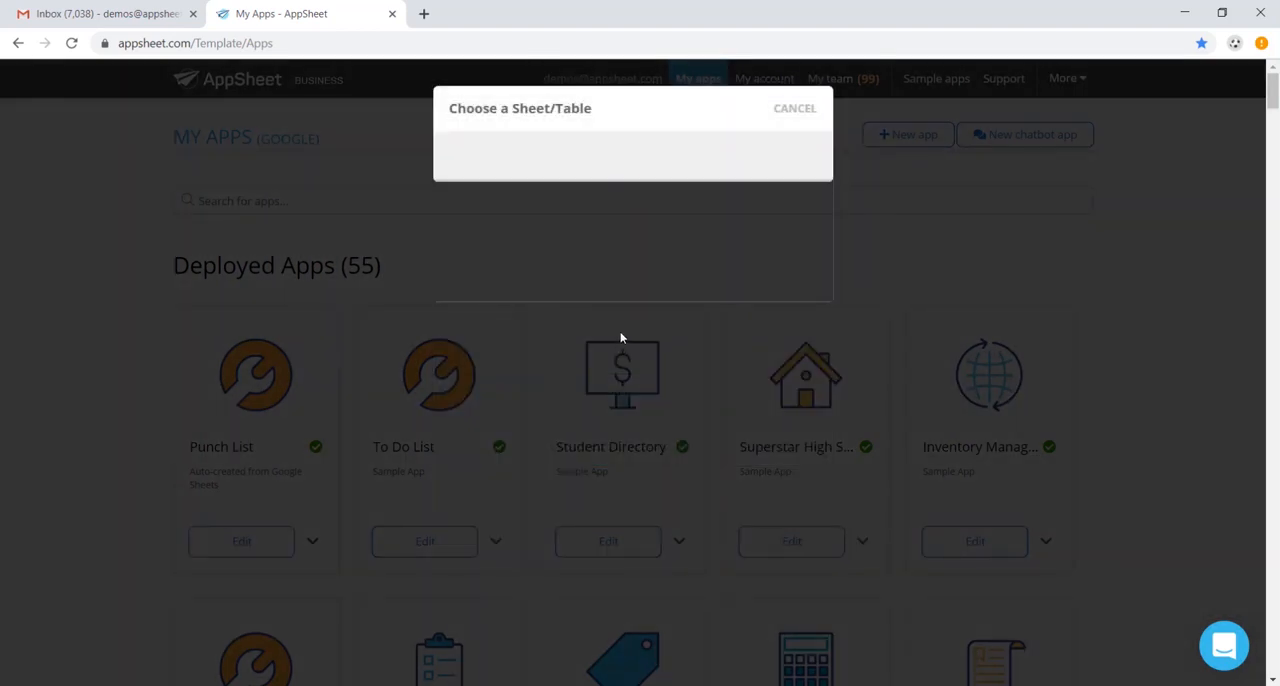
pyautogui.click(522, 182)
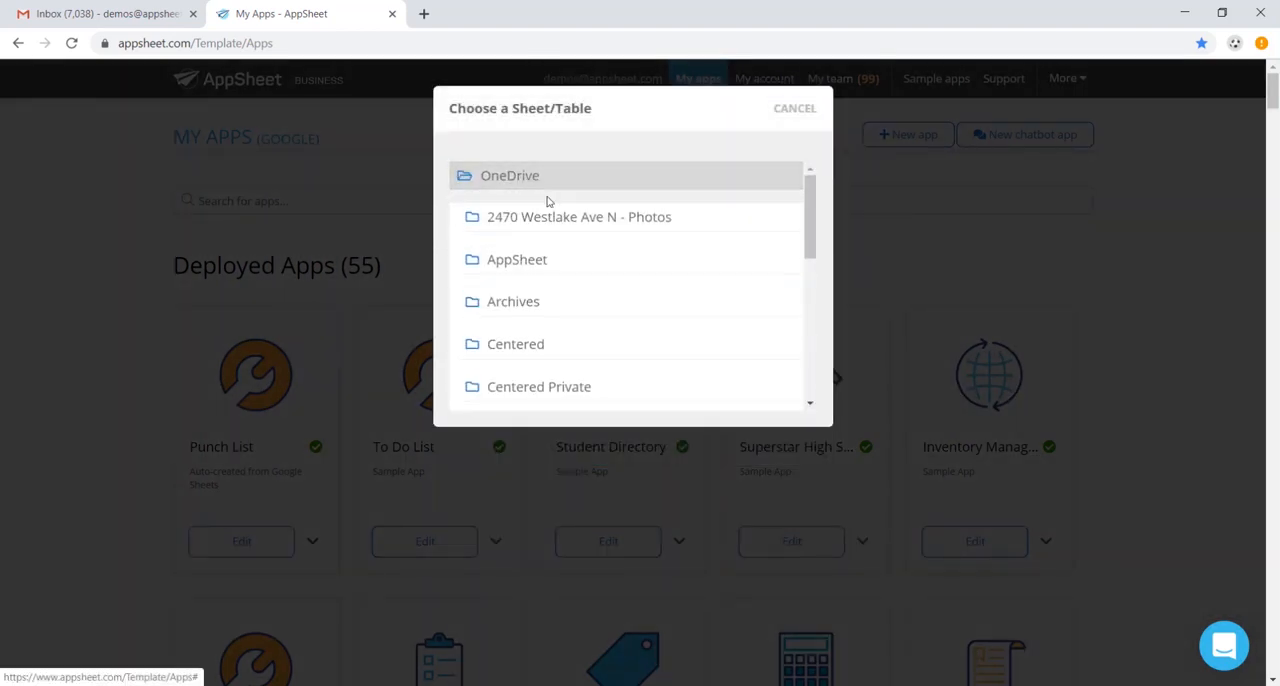
pyautogui.scroll(-5, 555, 210)
pyautogui.click(563, 355)
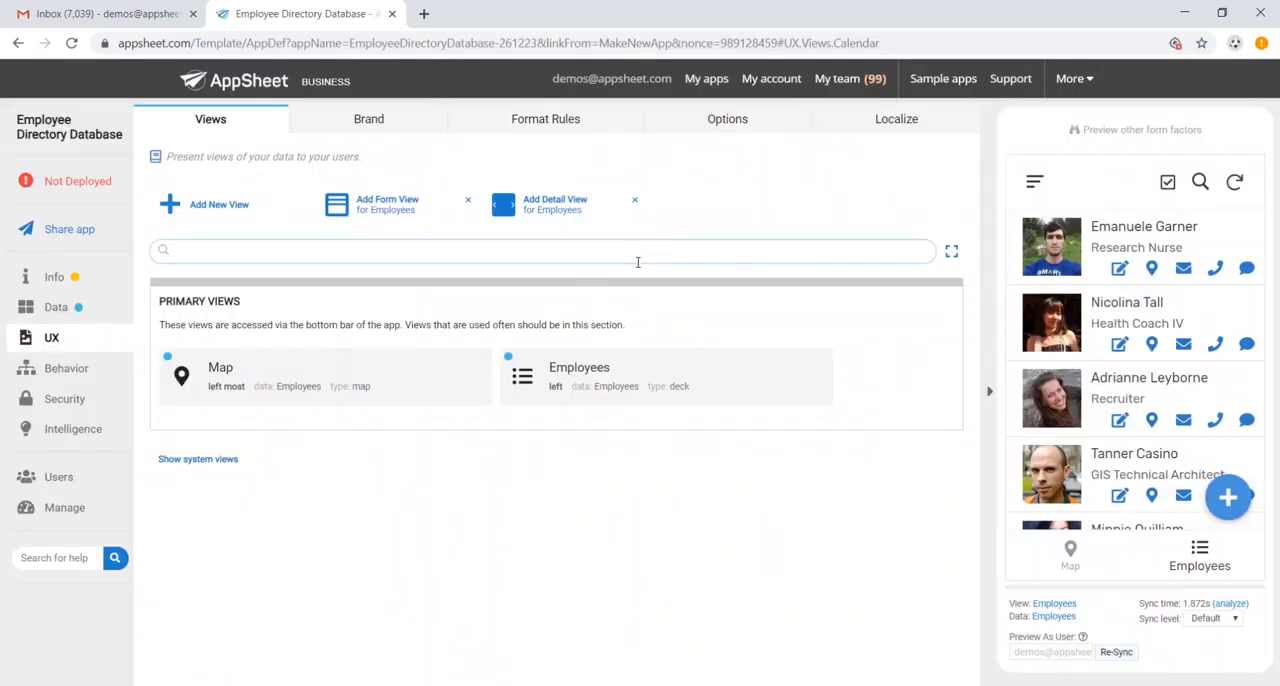
# - Compare the generated app with its source spreadsheet in Excel, and view the Employees table's data settings in AppSheet
pyautogui.hotkey('alt', 'Tab')
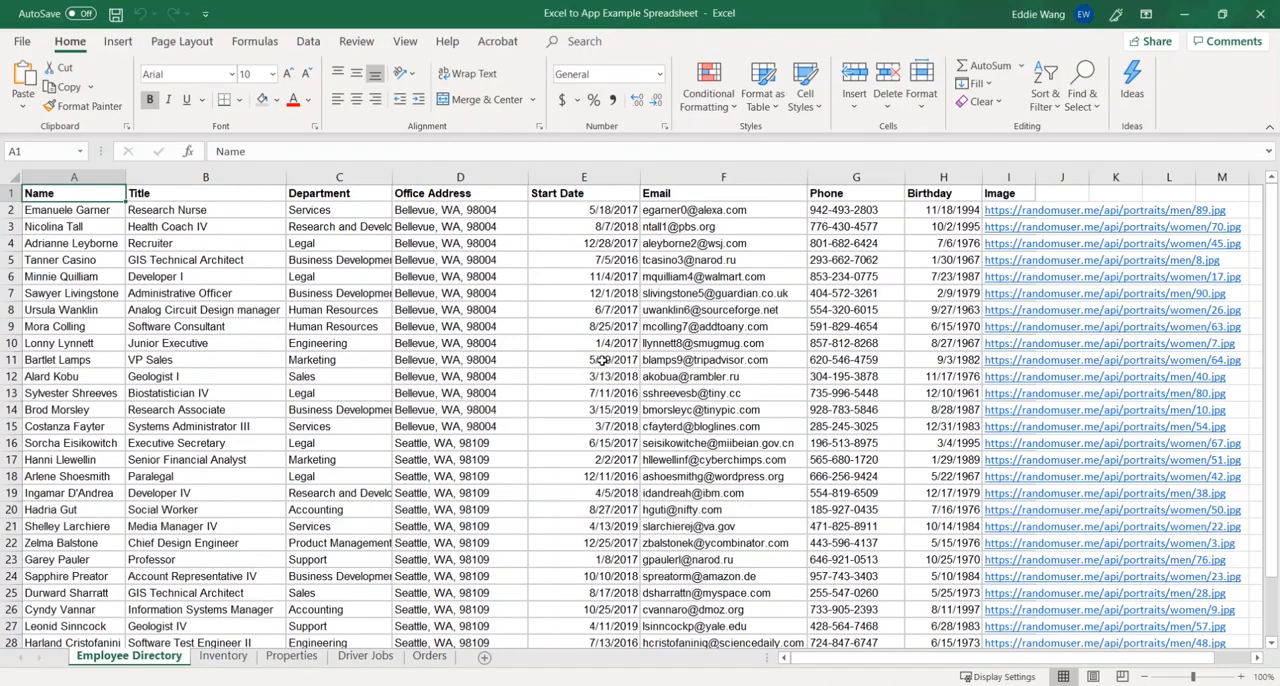
pyautogui.hotkey('alt', 'Tab')
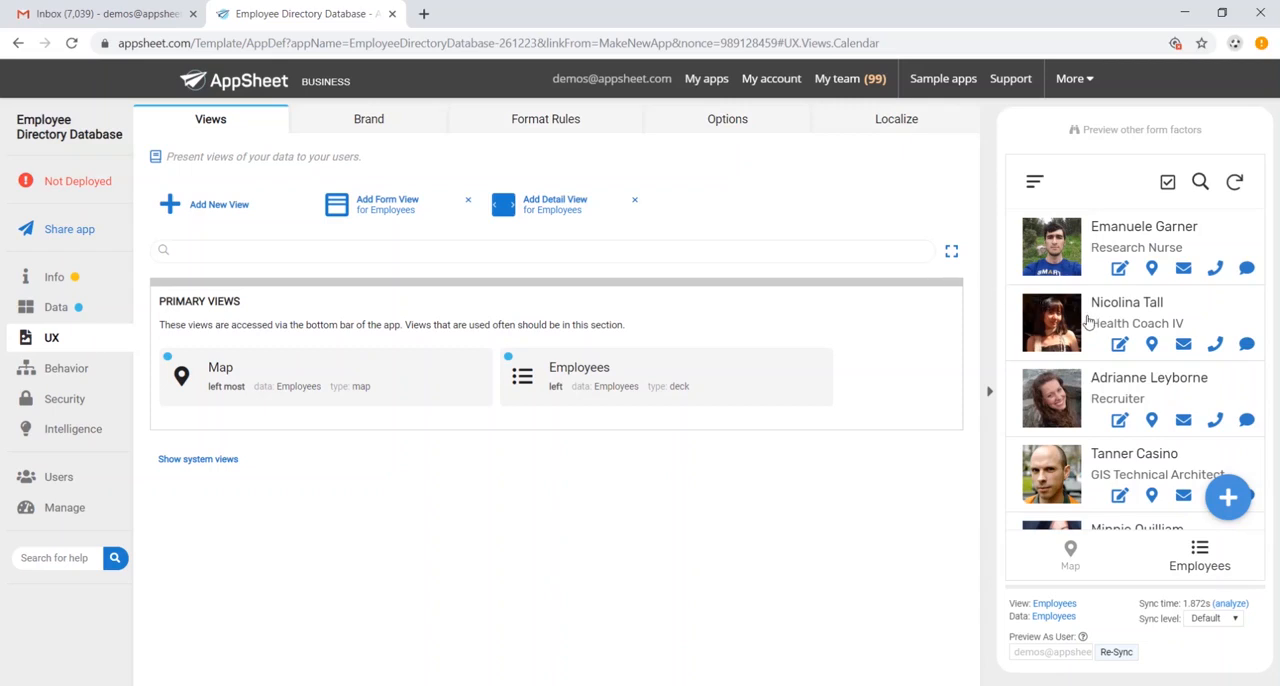
pyautogui.click(56, 310)
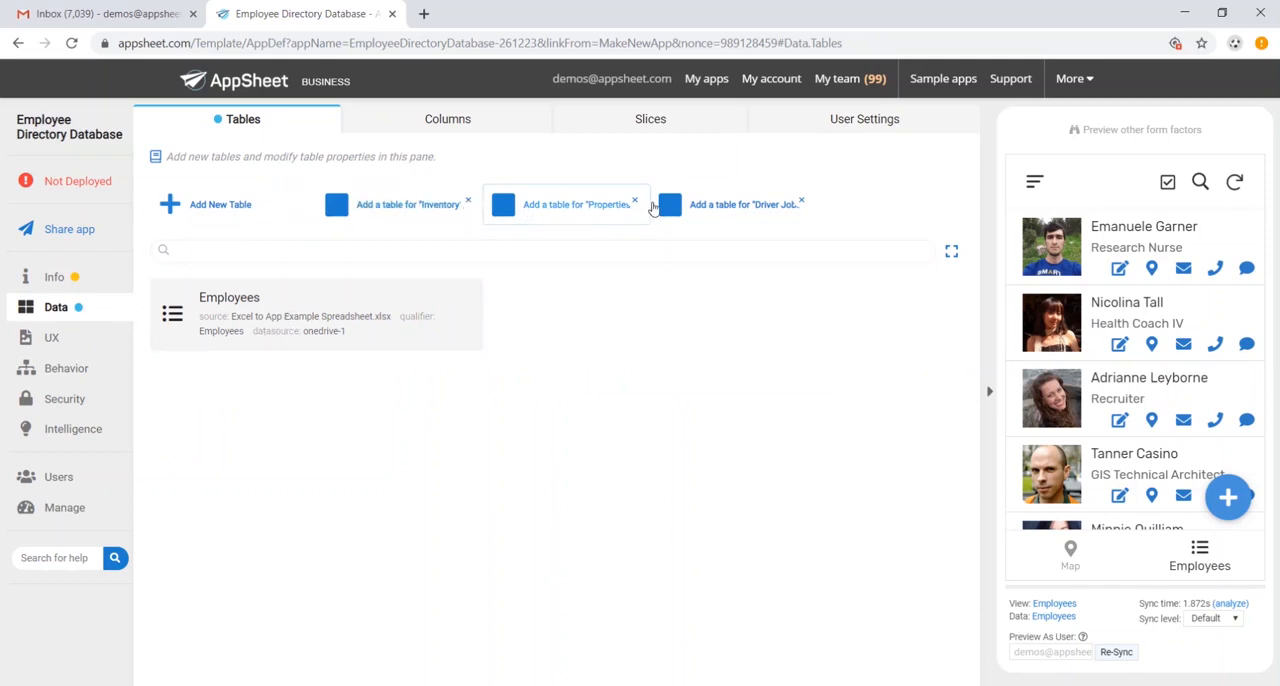
pyautogui.click(364, 319)
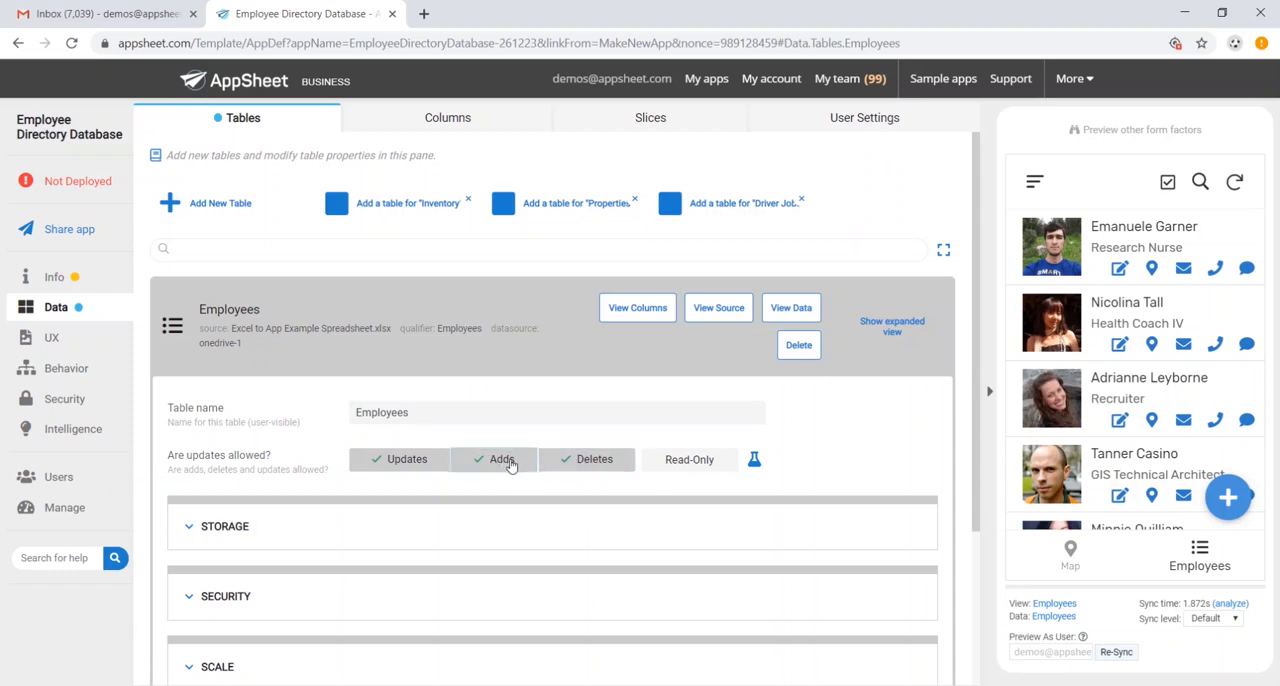
# - Examine the Employees table's column structure, including each column's type, key and label settings
pyautogui.click(447, 120)
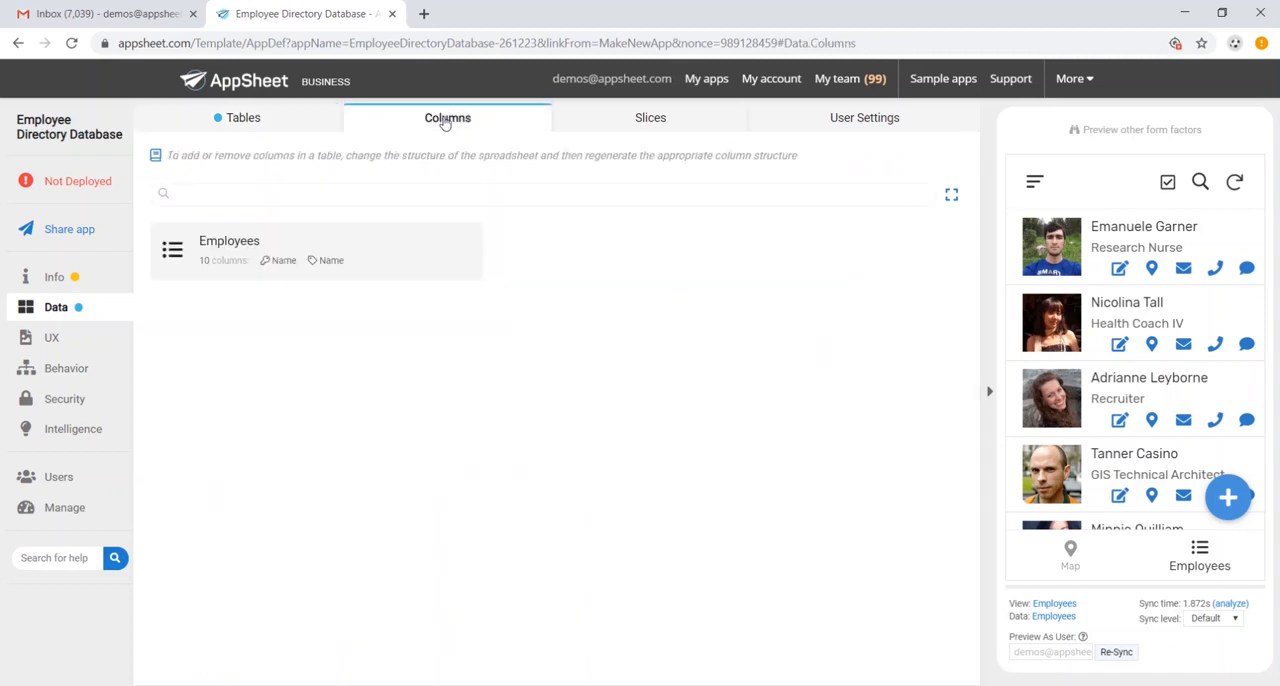
pyautogui.click(363, 234)
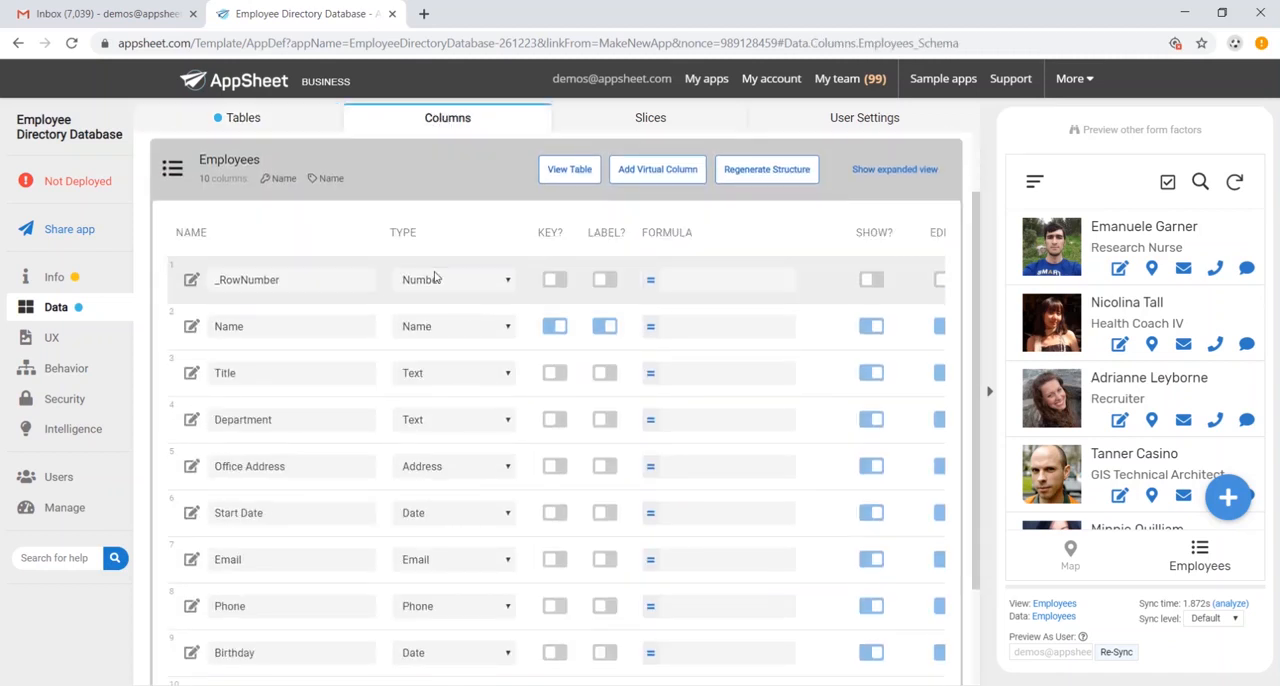
pyautogui.scroll(-2, 436, 283)
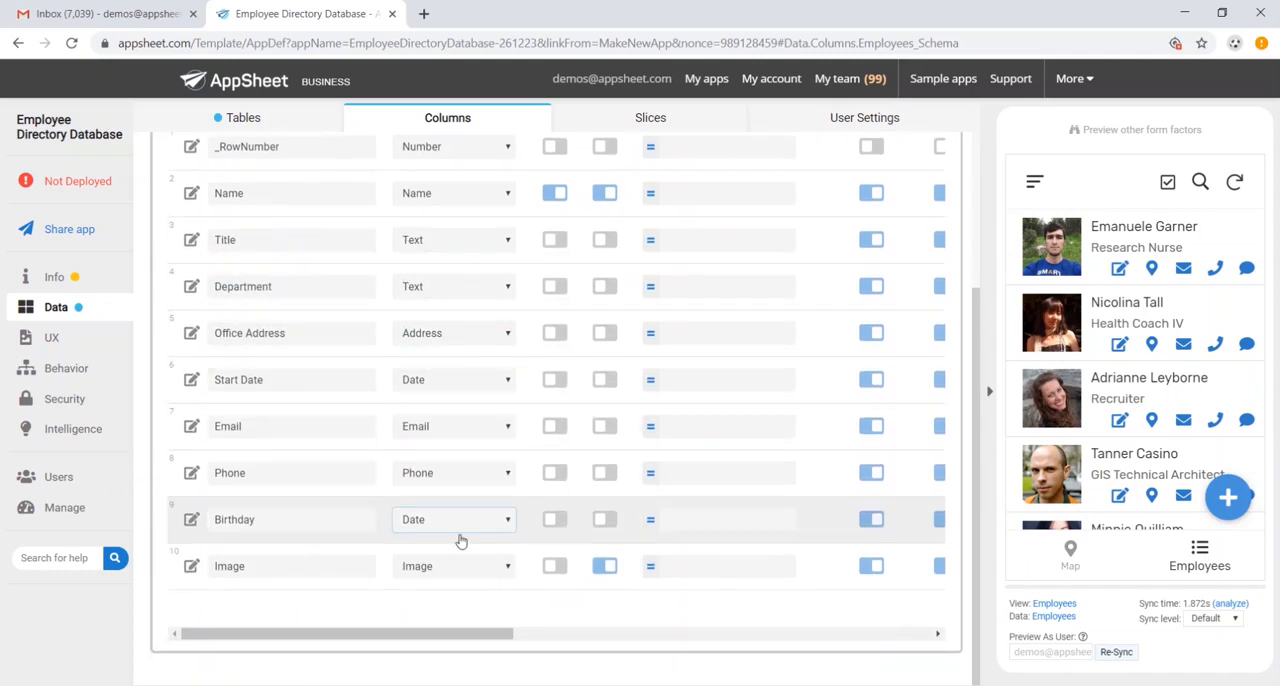
pyautogui.scroll(1, 460, 548)
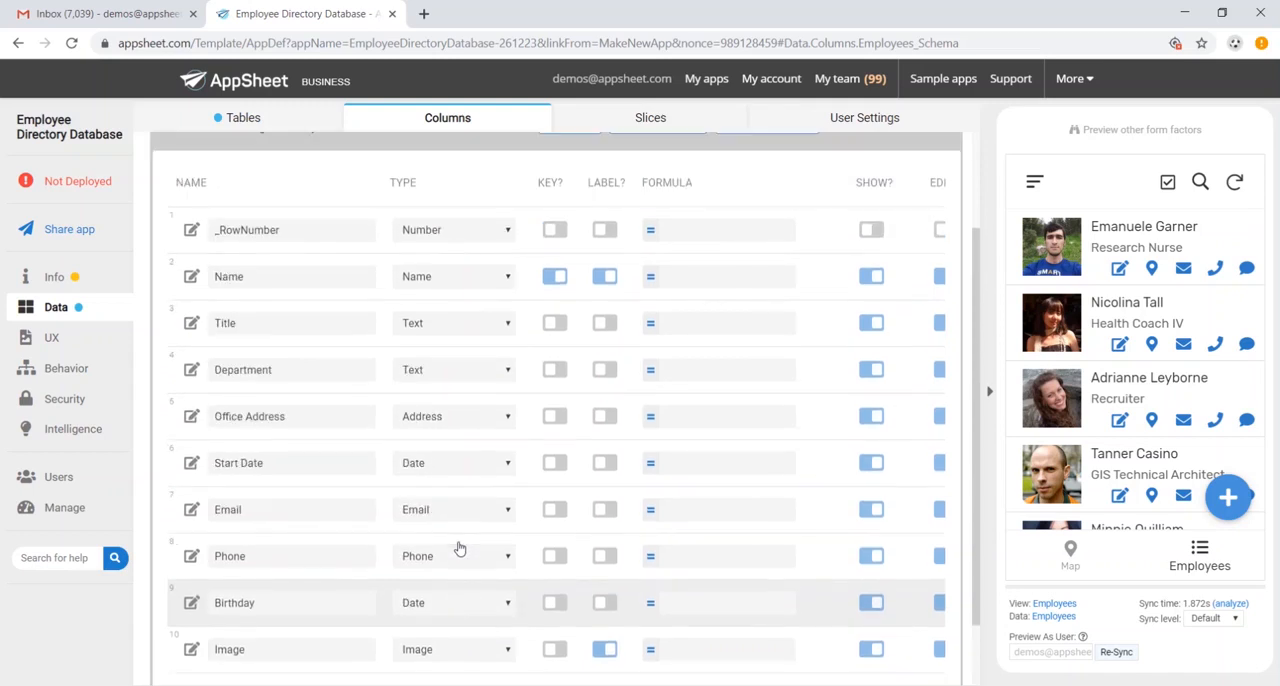
# - Add a trial slice of the Employees table, and delete it after consulting the spreadsheet
pyautogui.click(623, 120)
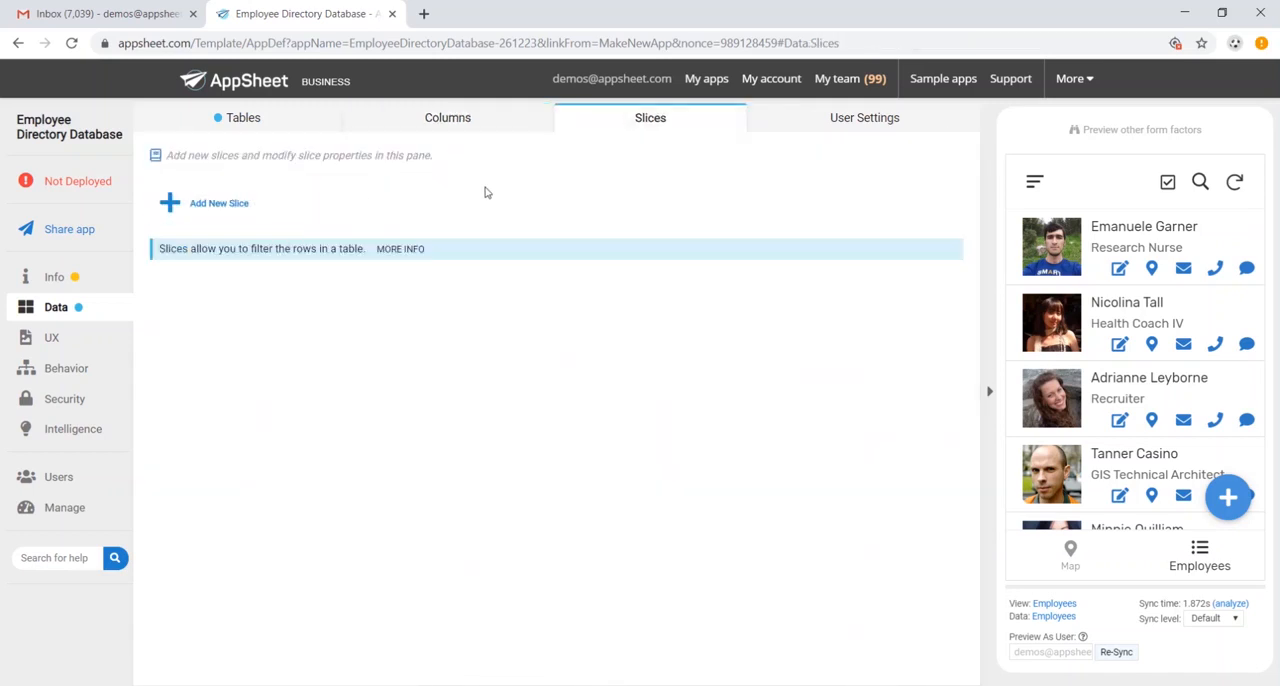
pyautogui.click(240, 206)
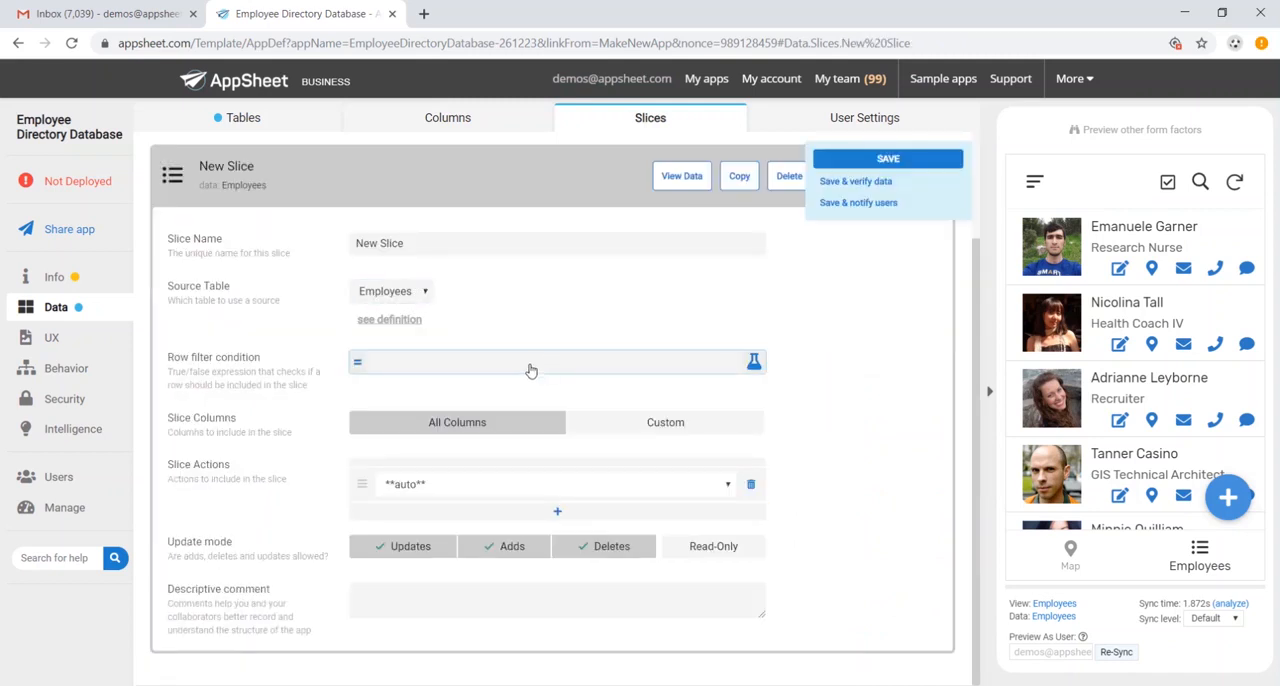
pyautogui.hotkey('alt', 'Tab')
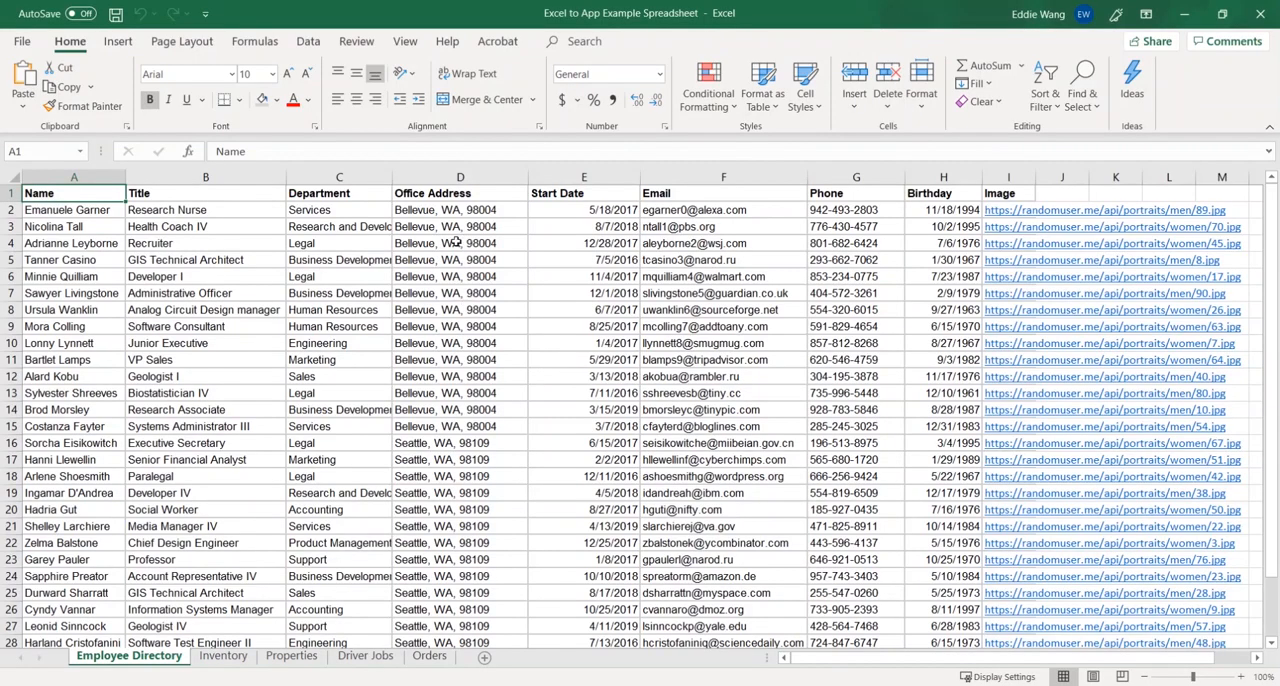
pyautogui.hotkey('alt', 'Tab')
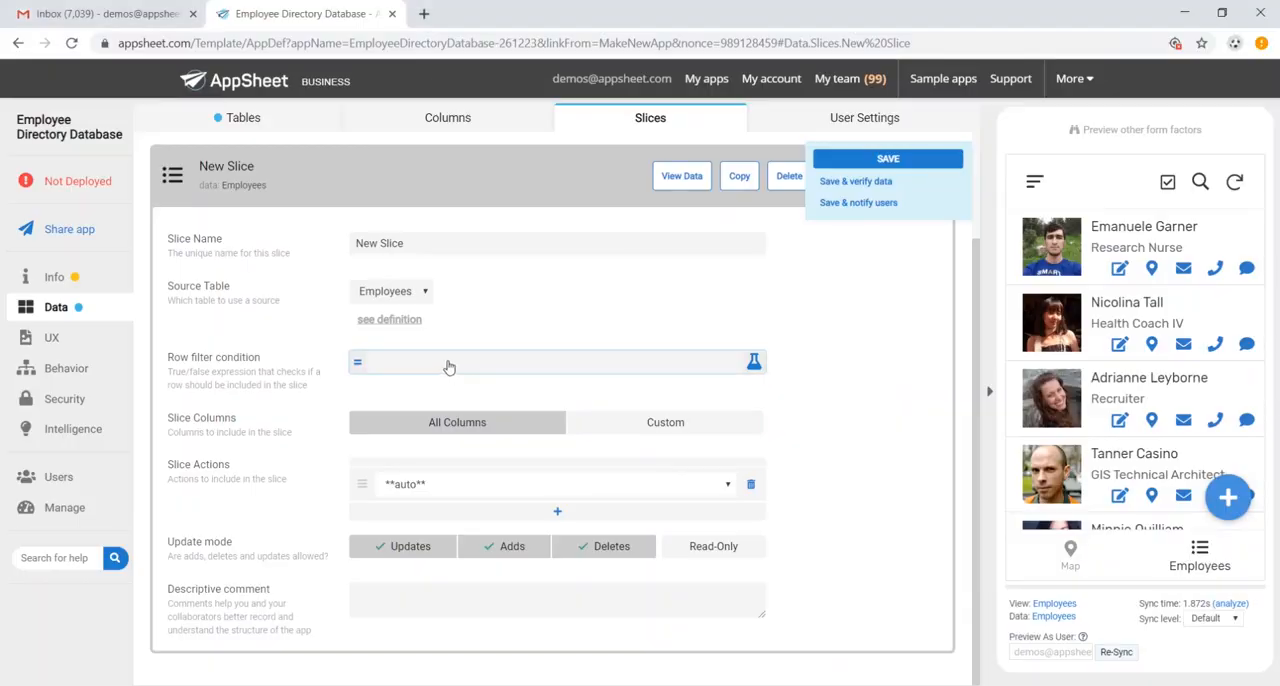
pyautogui.click(788, 177)
pyautogui.click(758, 180)
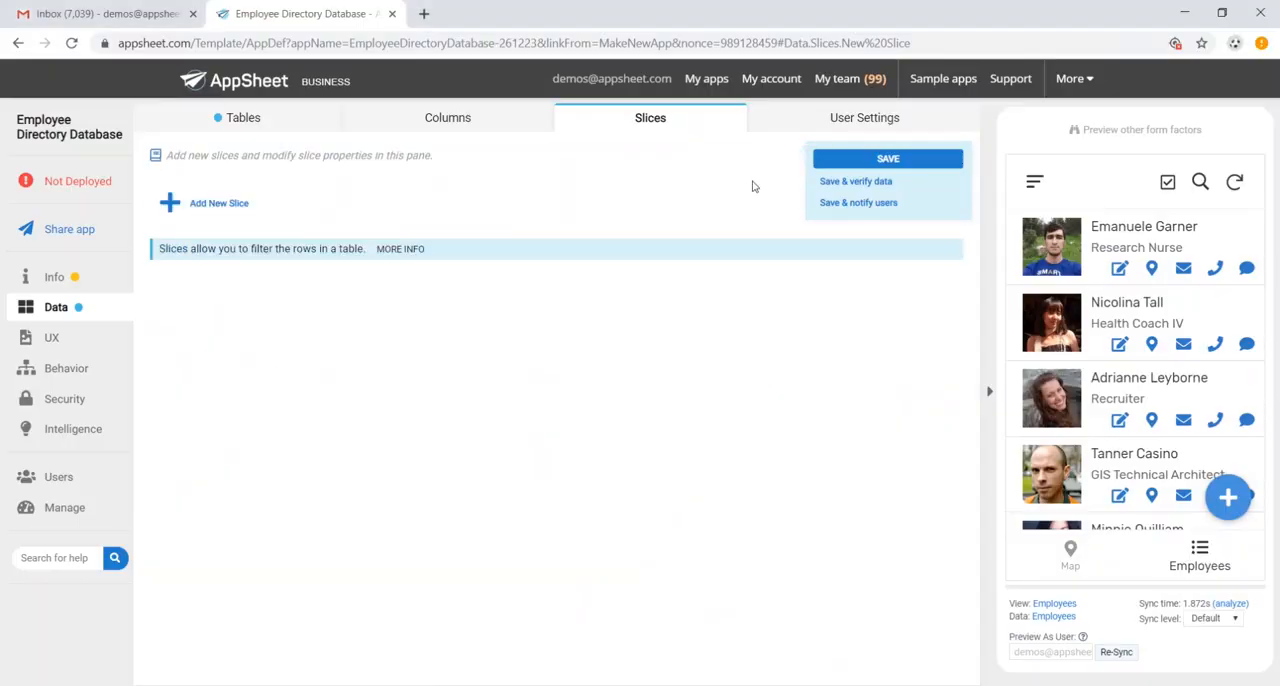
# - View the Employees view's UX settings and browse its employee list in the app preview
pyautogui.click(95, 341)
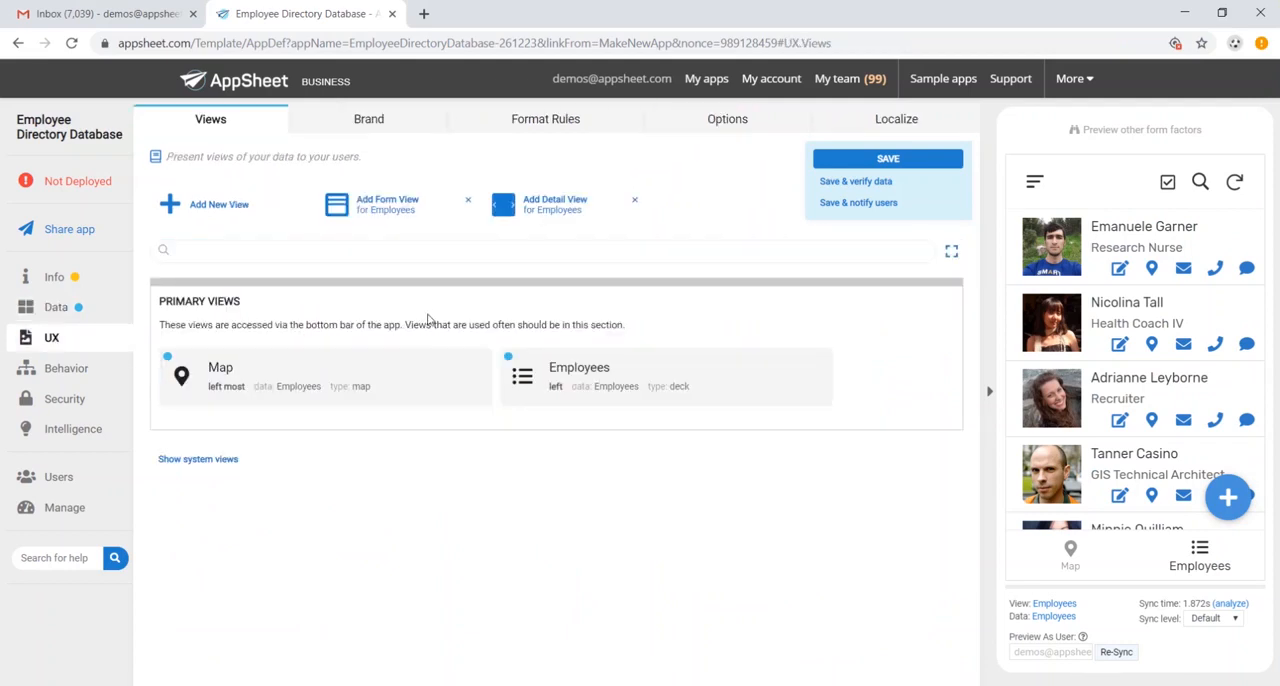
pyautogui.click(553, 369)
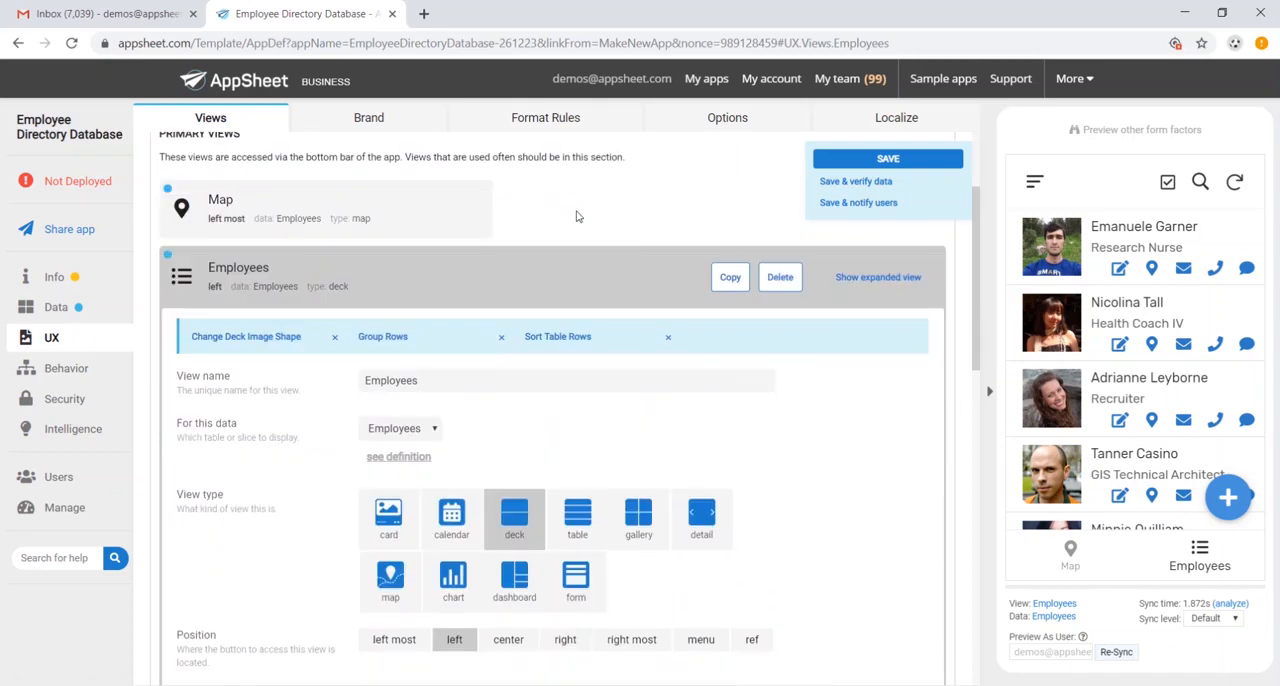
pyautogui.scroll(-4, 1121, 390)
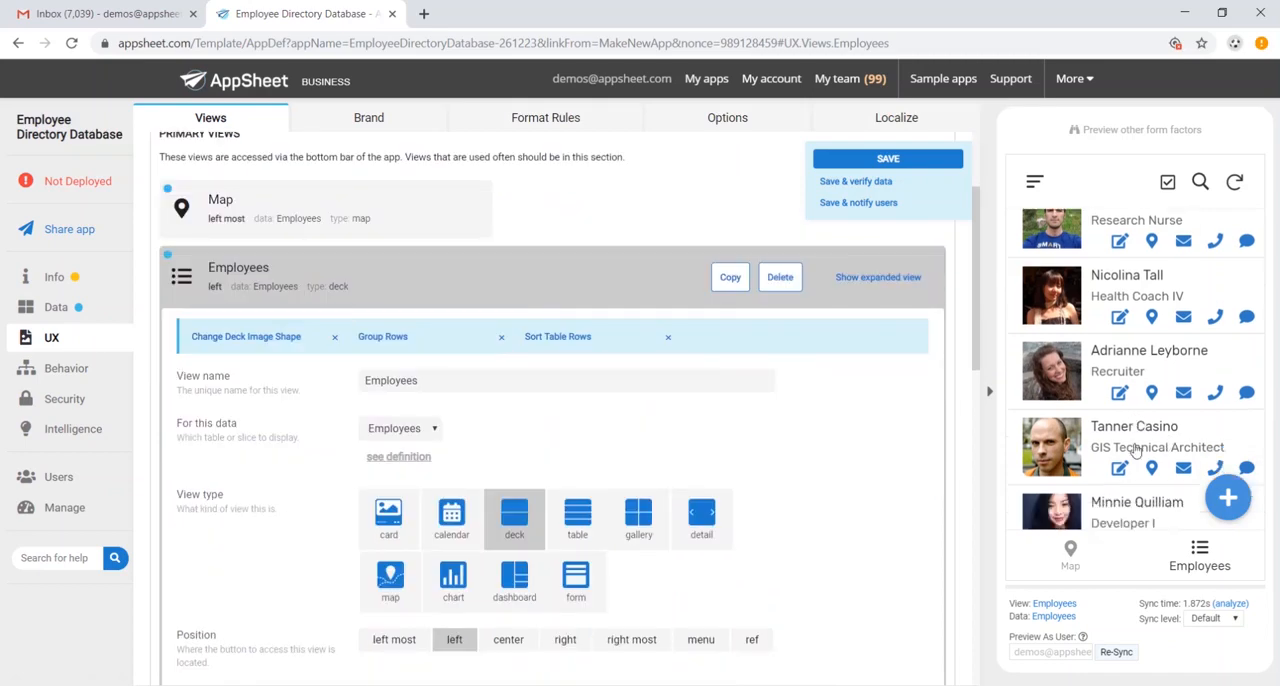
pyautogui.scroll(-5, 1118, 390)
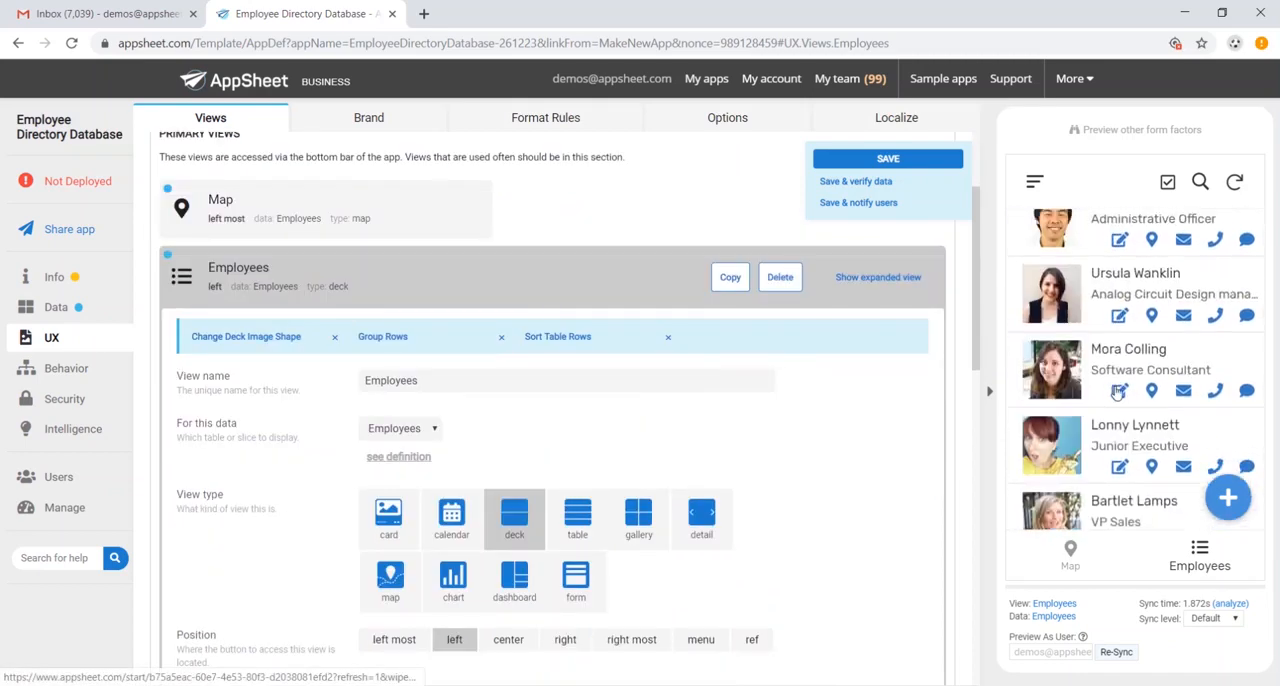
pyautogui.scroll(1, 1117, 392)
pyautogui.scroll(-1, 660, 450)
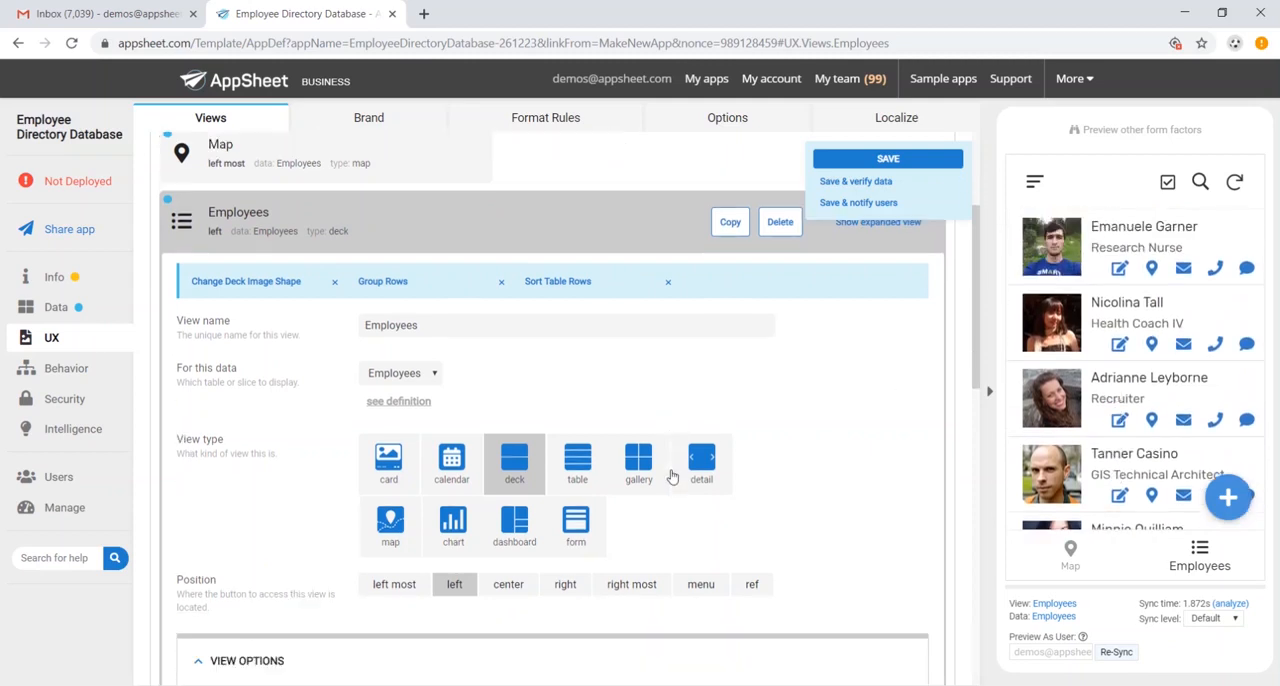
# - Try the table and gallery view types for the Employees view, and return it to deck
pyautogui.click(578, 440)
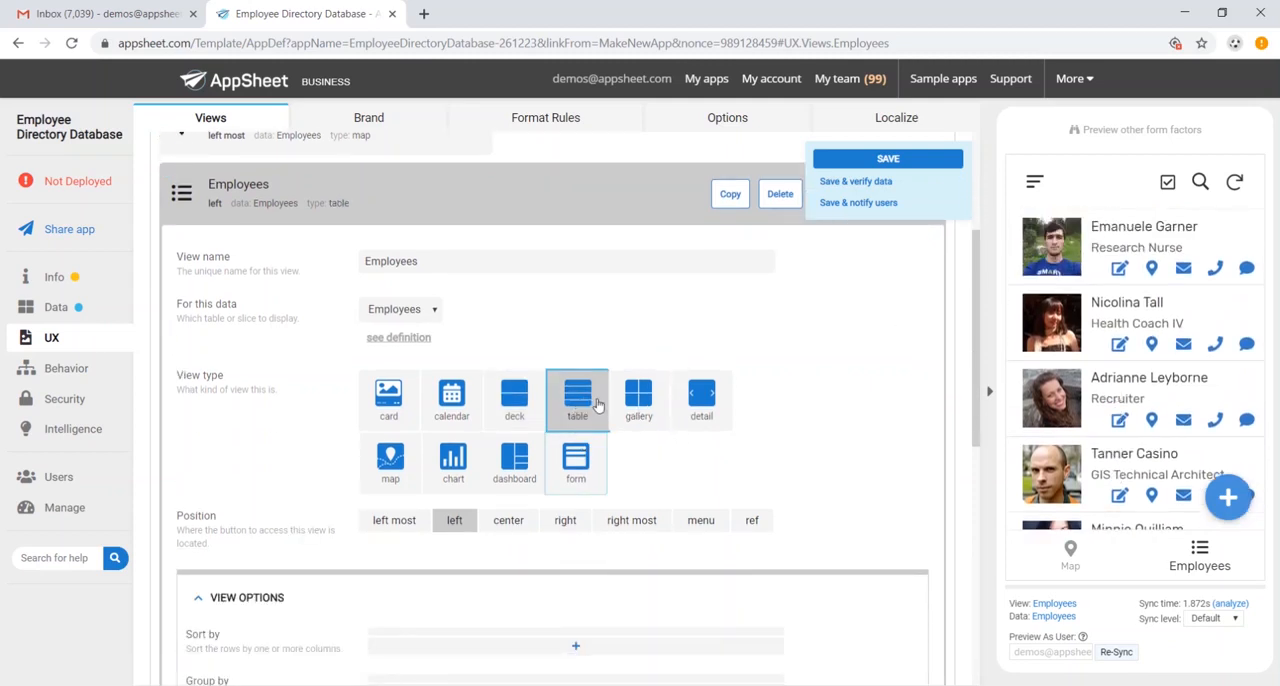
pyautogui.click(652, 426)
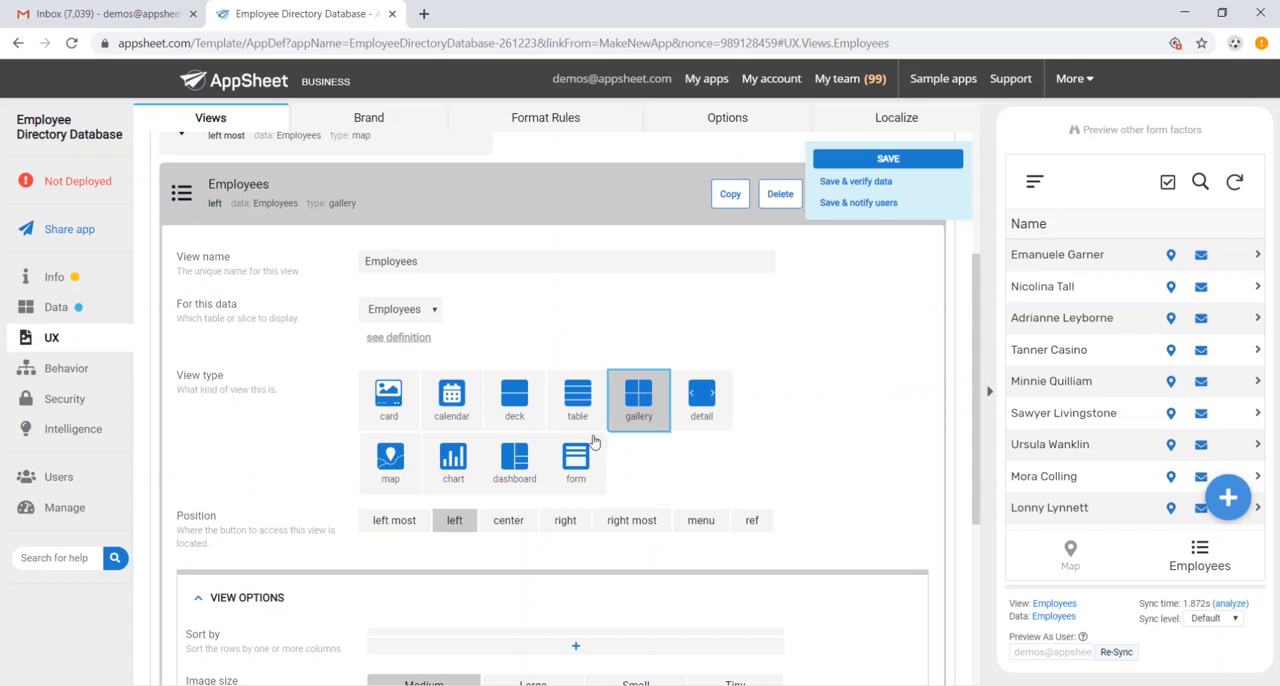
pyautogui.click(516, 413)
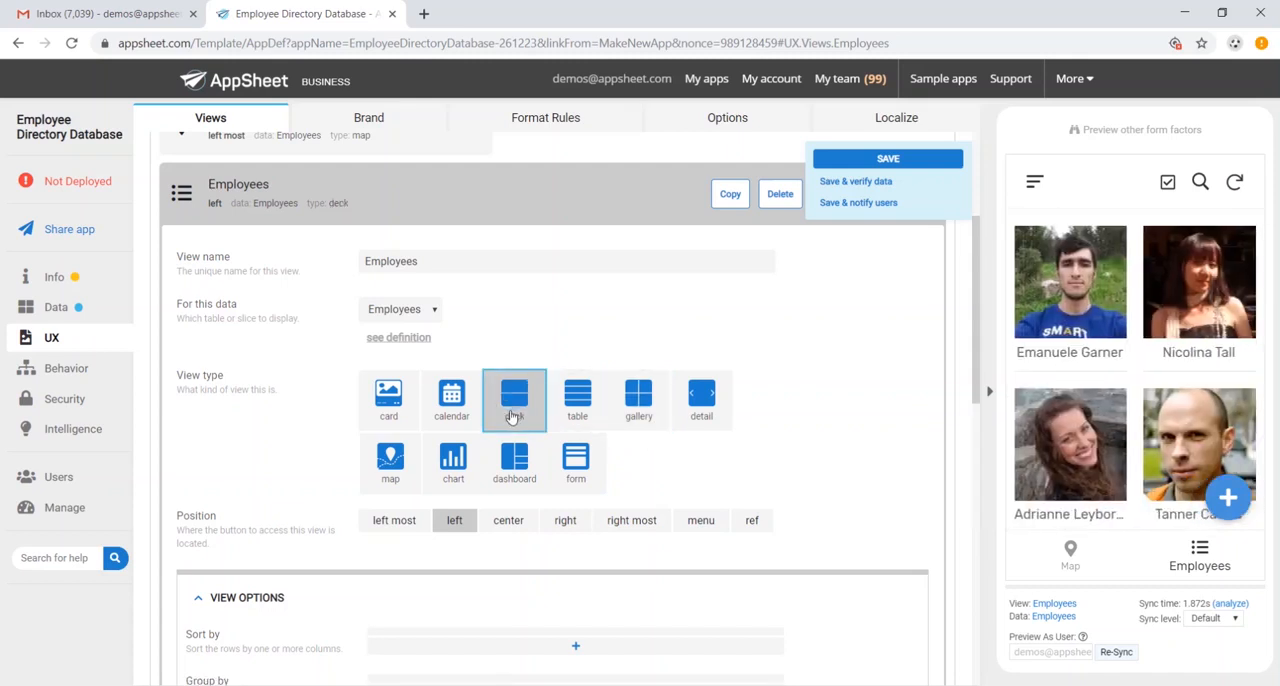
# - Group the Employees view's rows by Department in ascending order
pyautogui.scroll(-5, 516, 416)
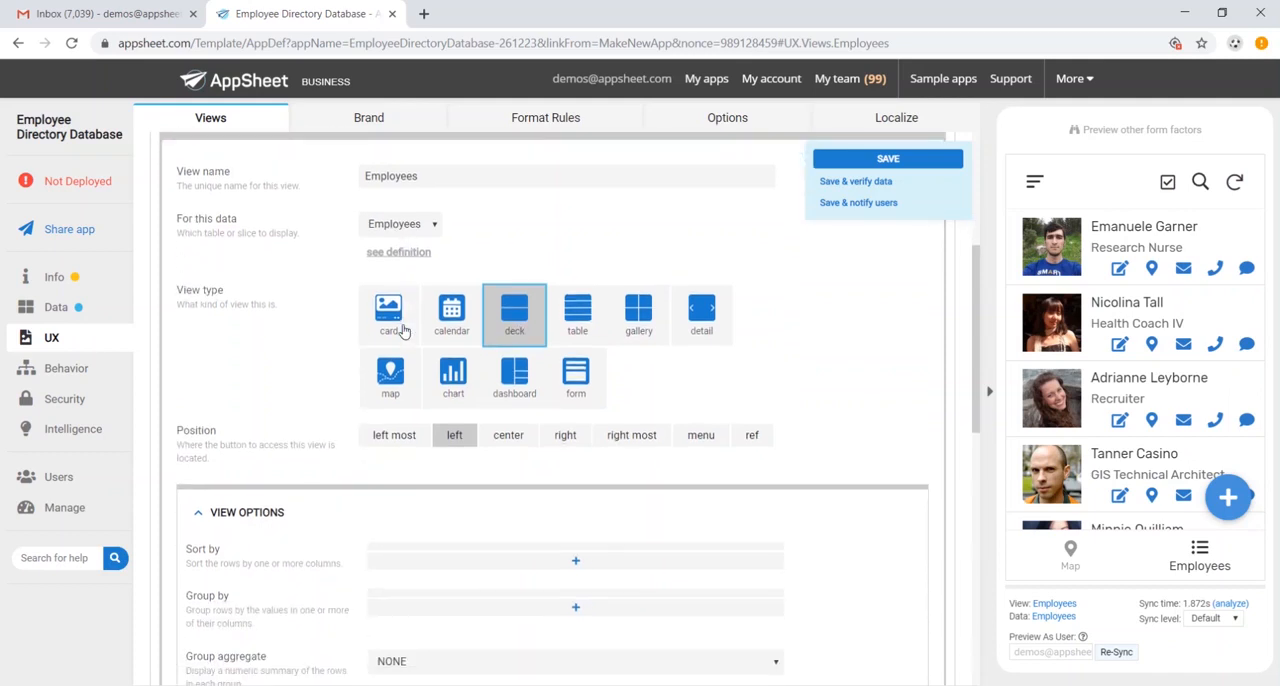
pyautogui.click(576, 451)
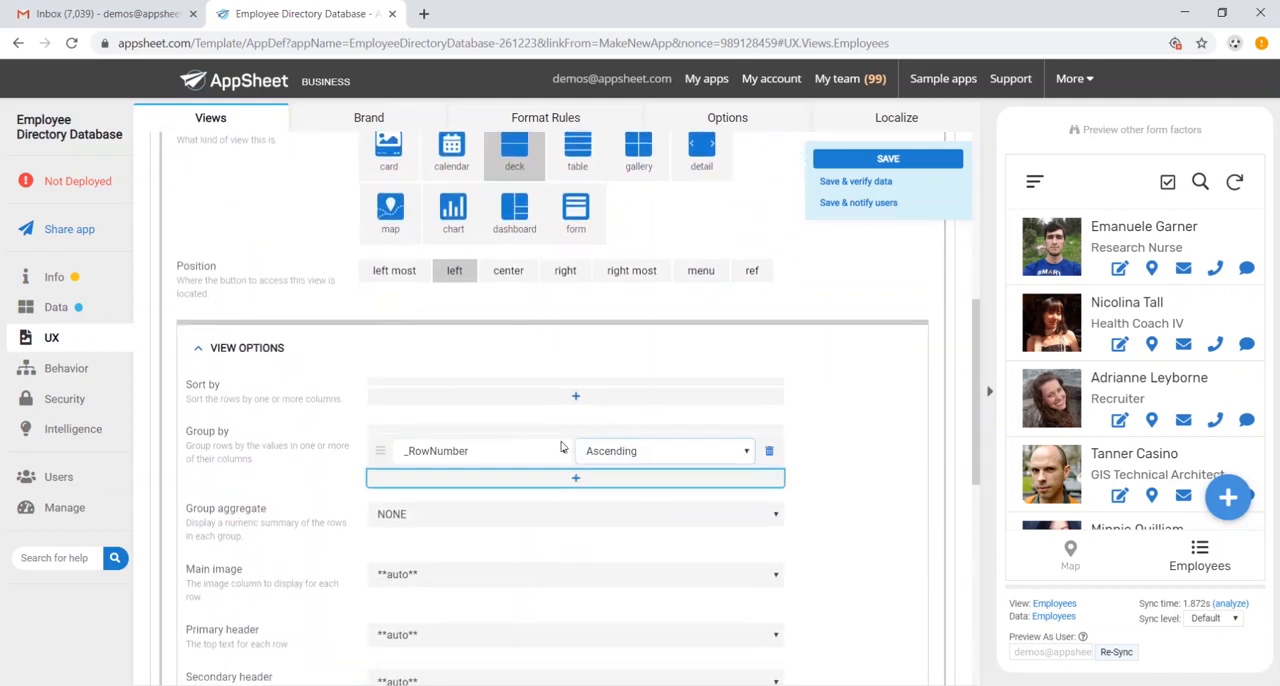
pyautogui.click(535, 457)
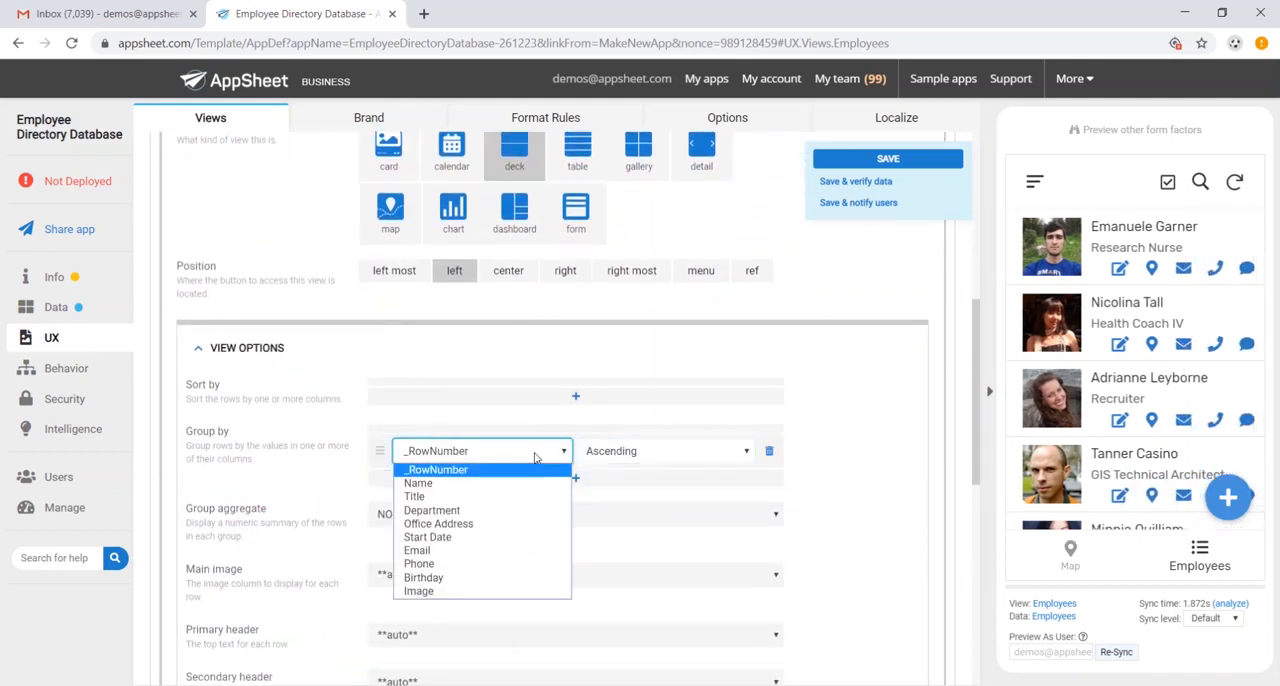
pyautogui.click(507, 510)
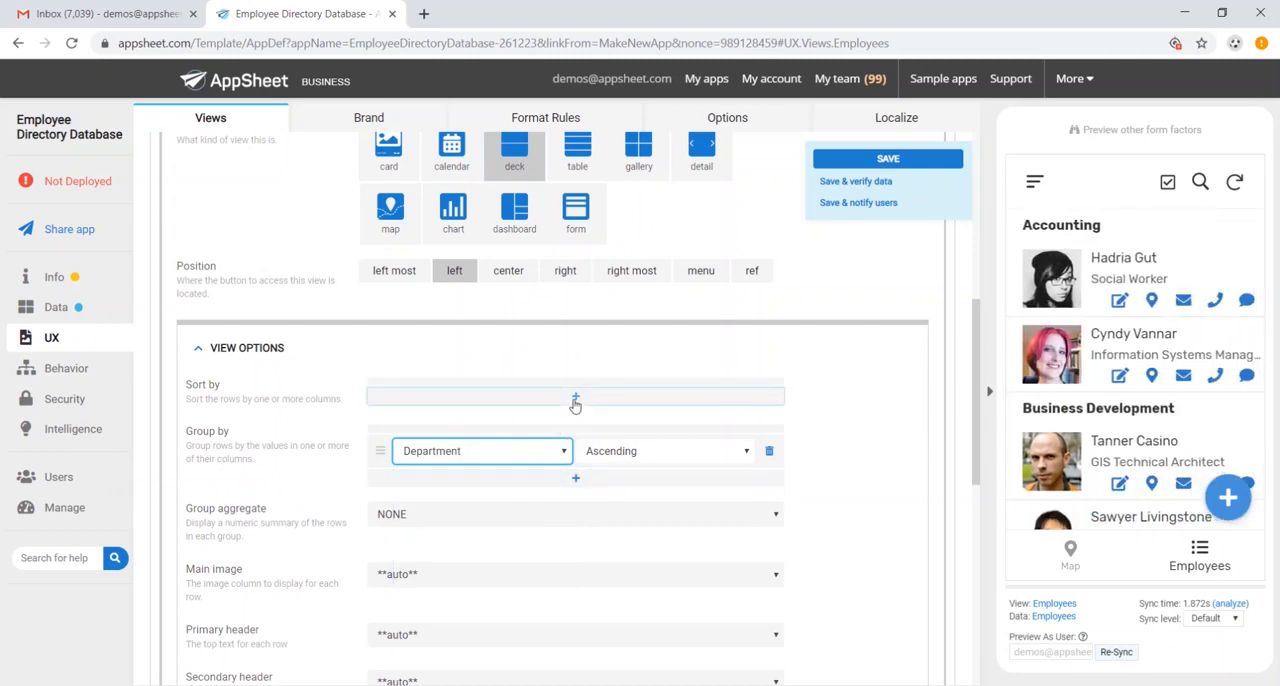
# - Sort the Employees view's rows by Name in ascending order, and check the grouped list in the preview
pyautogui.click(575, 400)
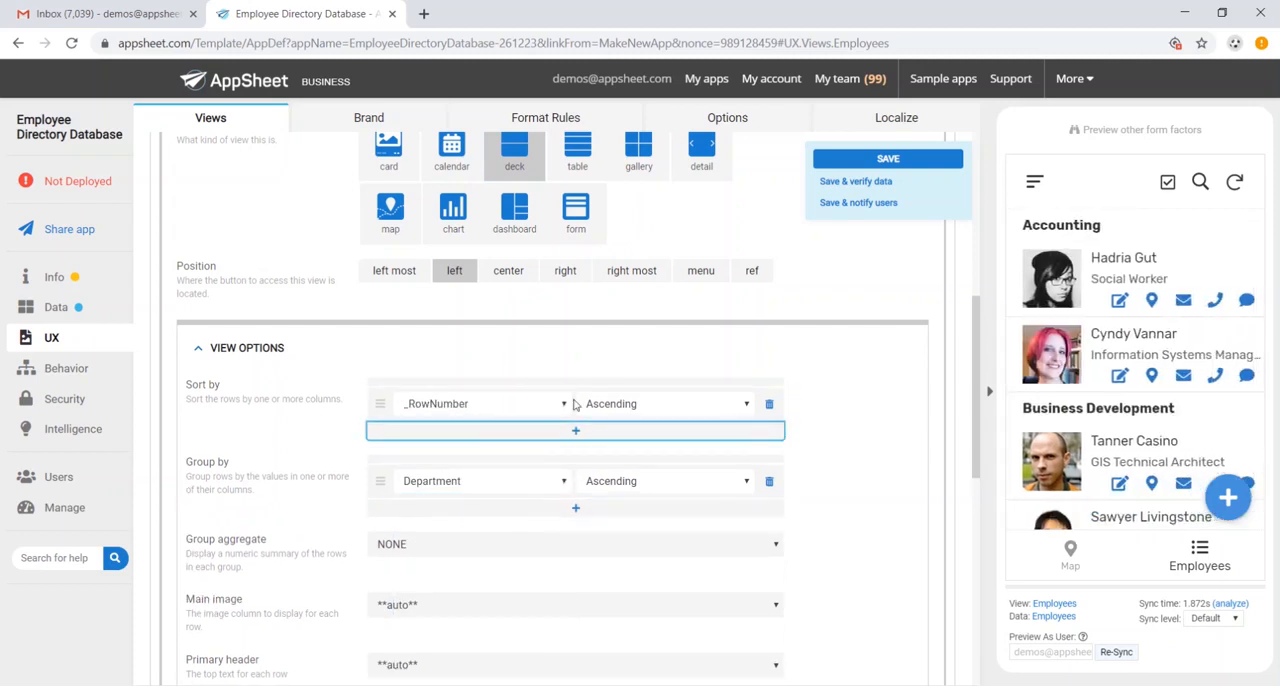
pyautogui.click(486, 403)
pyautogui.click(483, 436)
pyautogui.click(631, 410)
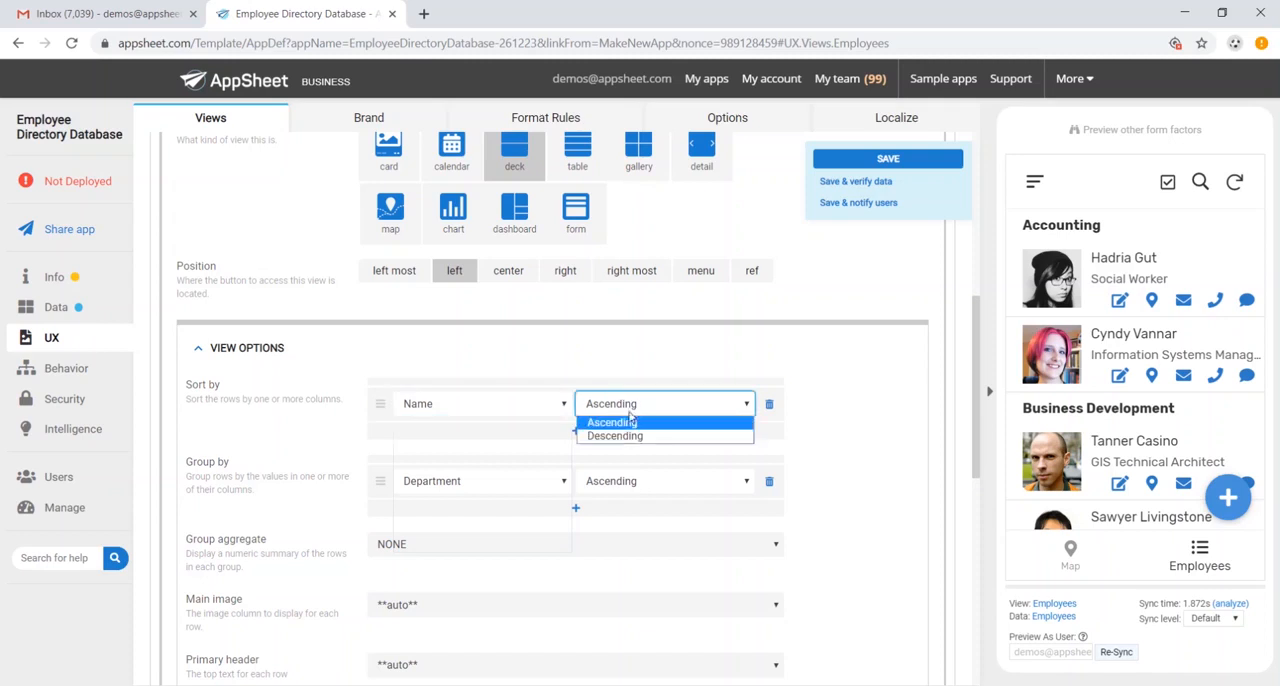
pyautogui.click(802, 425)
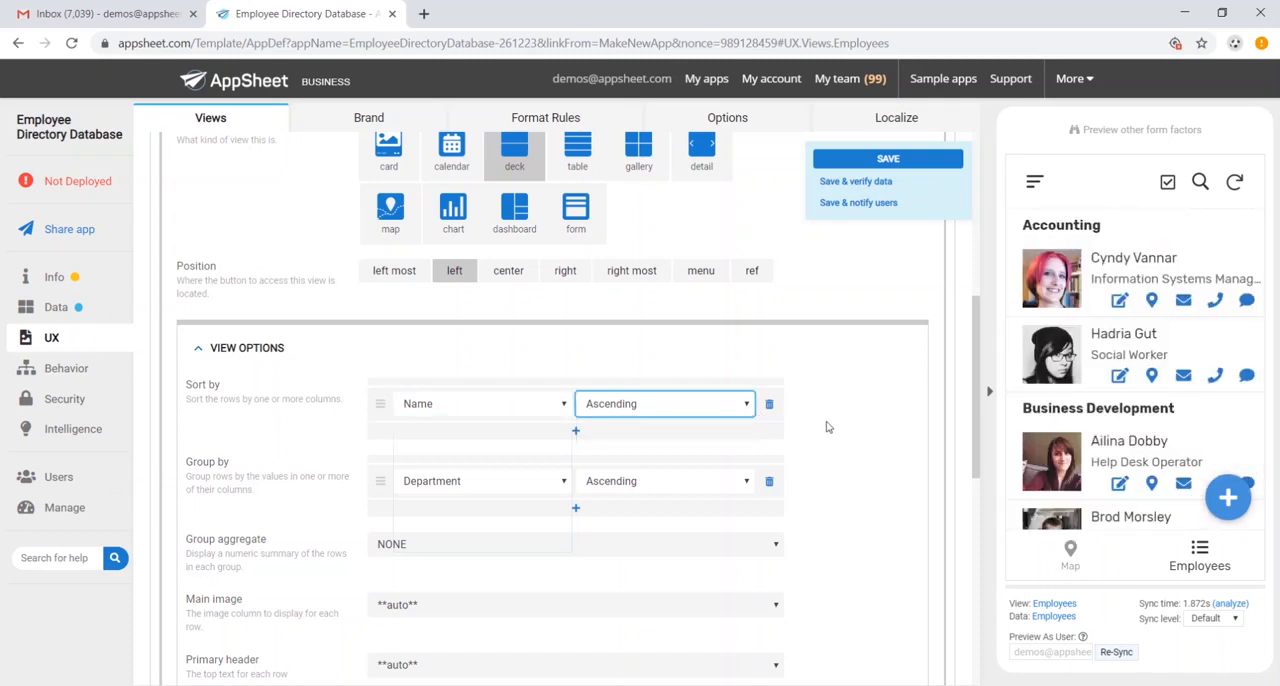
pyautogui.click(826, 422)
pyautogui.scroll(-10, 1120, 335)
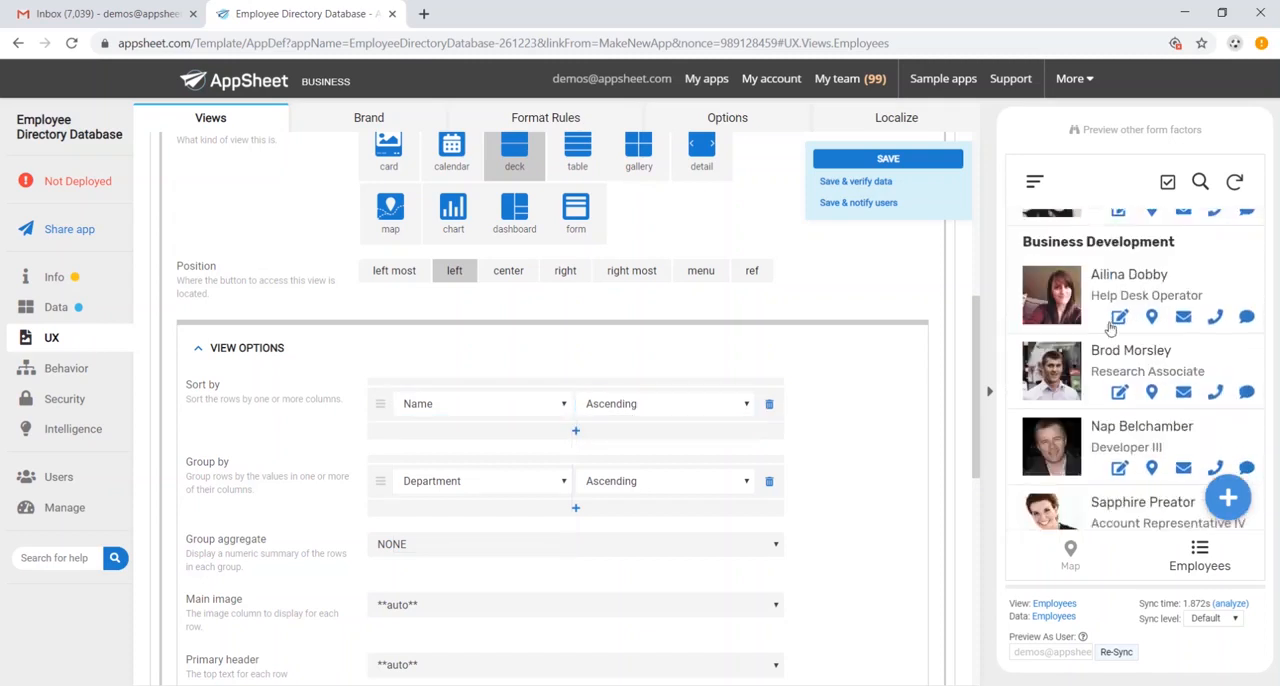
pyautogui.scroll(-5, 1106, 320)
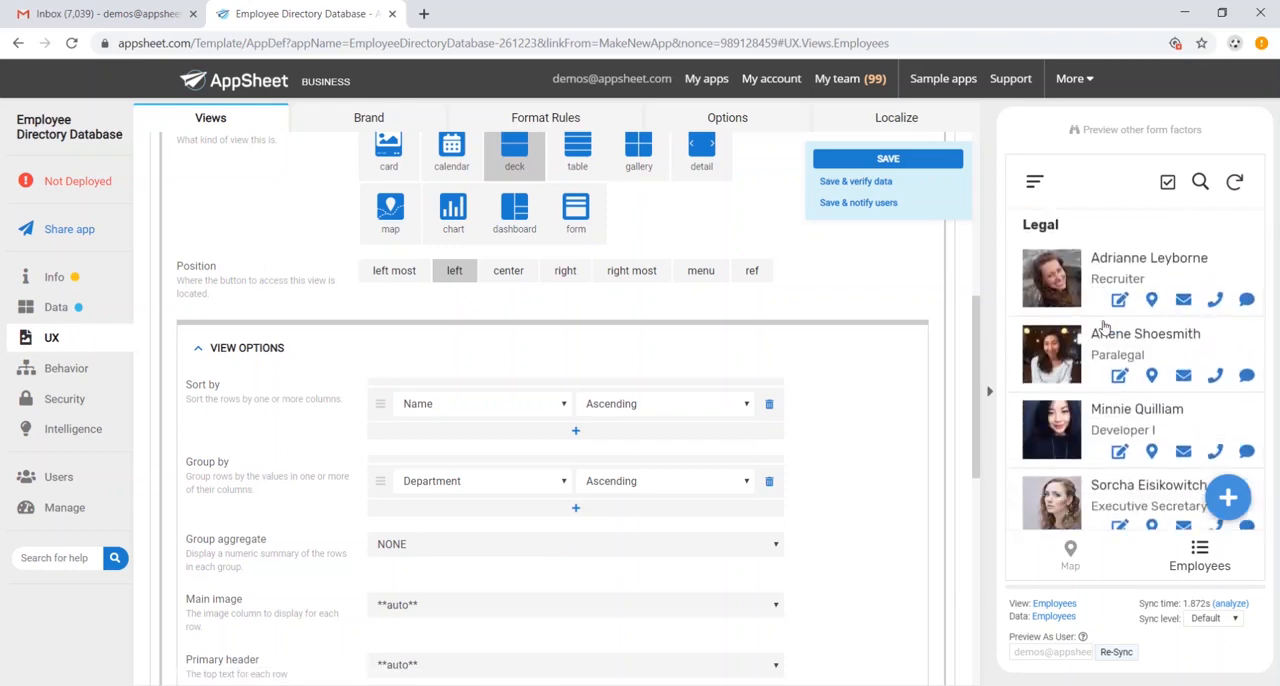
pyautogui.scroll(10, 1106, 328)
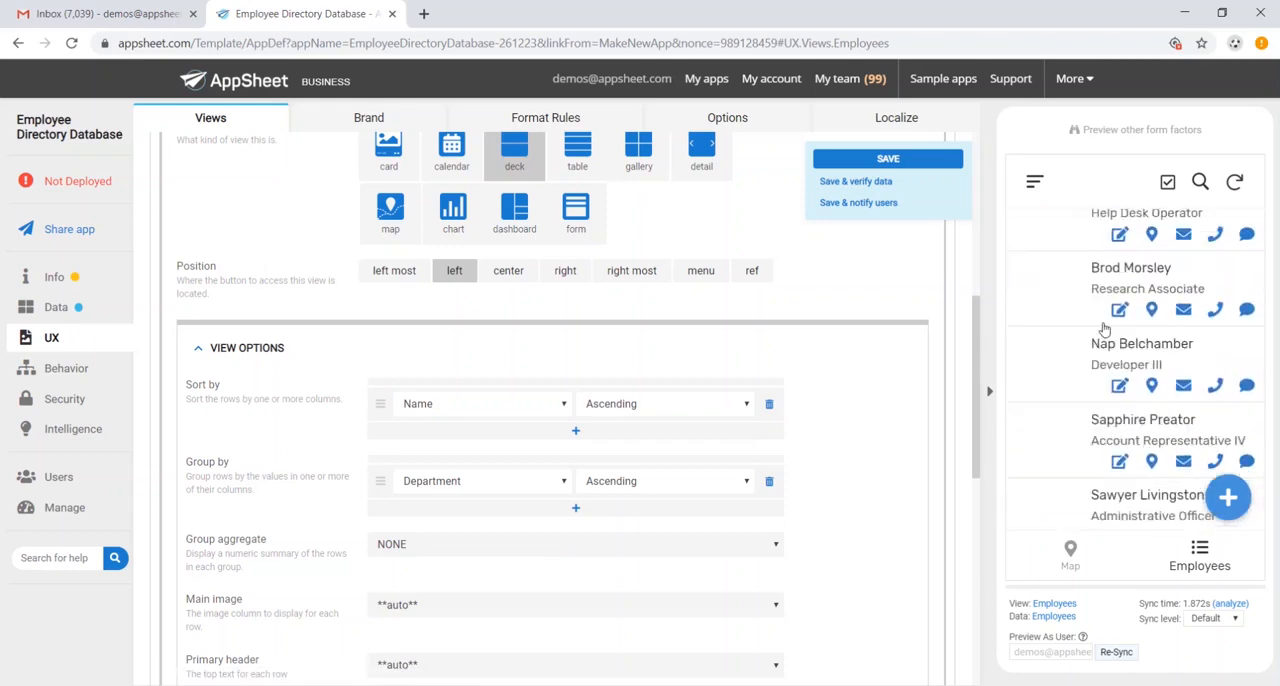
# - Give the Employees view an outlined head icon found with the search term "head", and save the app
pyautogui.scroll(-10, 594, 381)
pyautogui.click(257, 444)
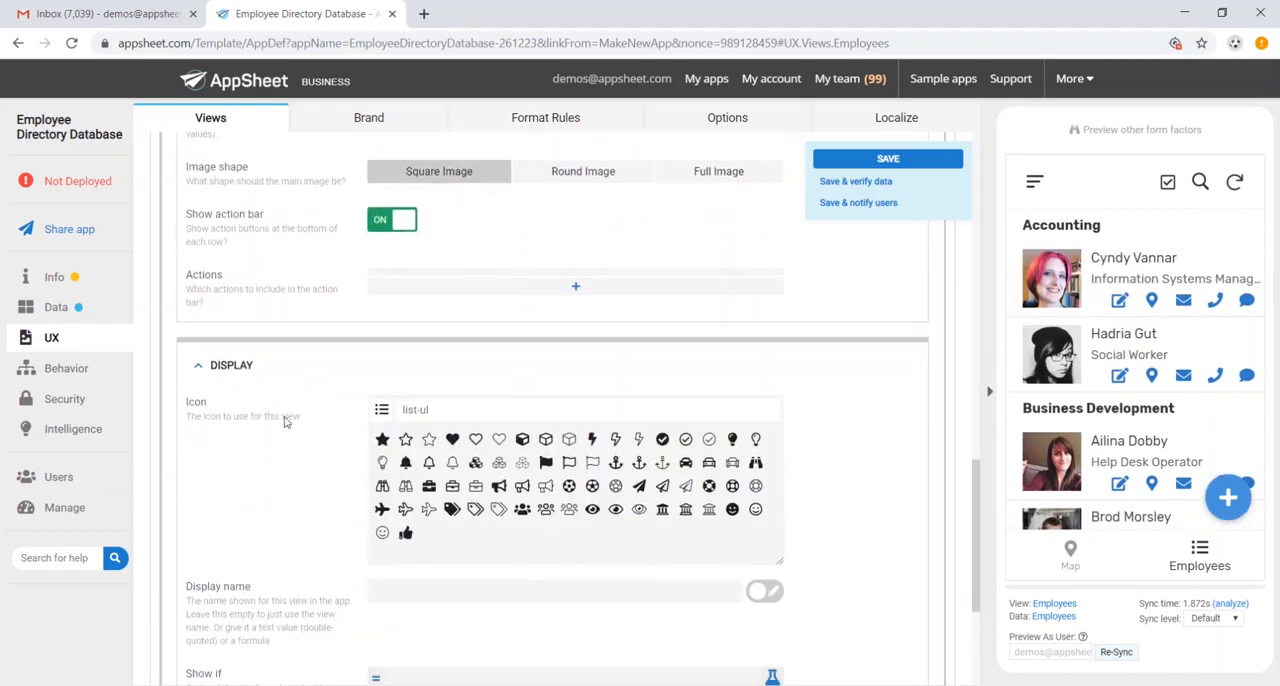
pyautogui.click(681, 404)
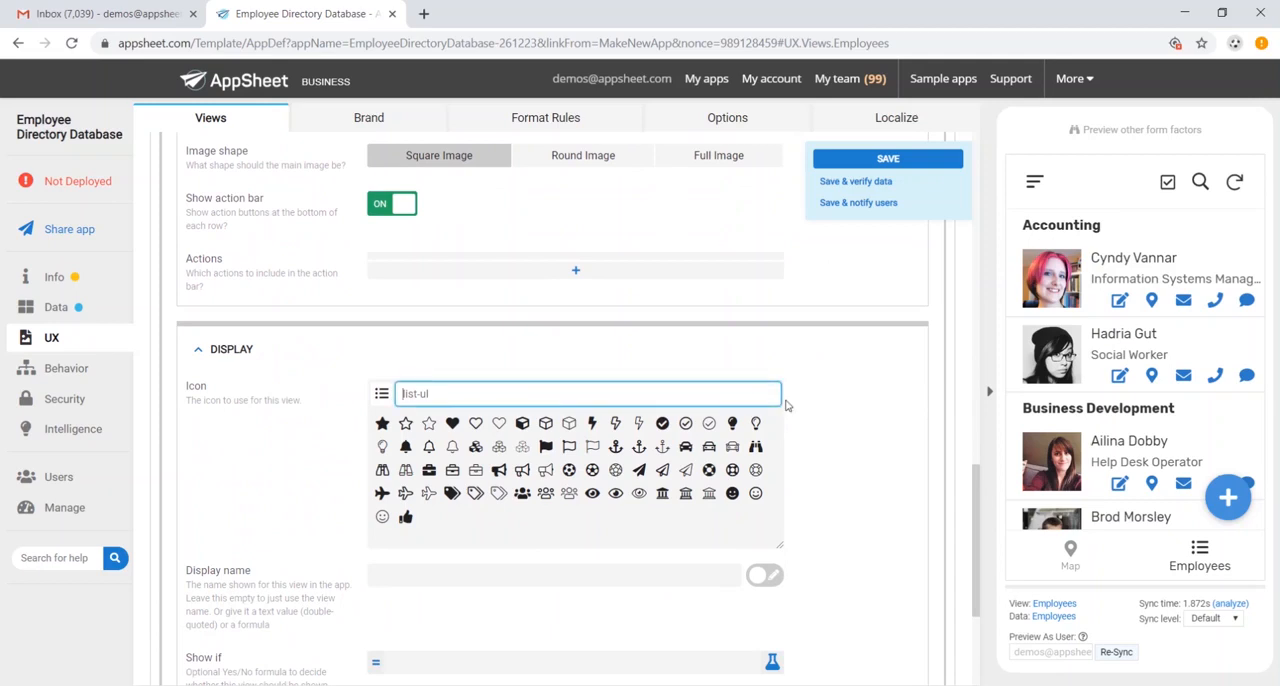
pyautogui.write('head')
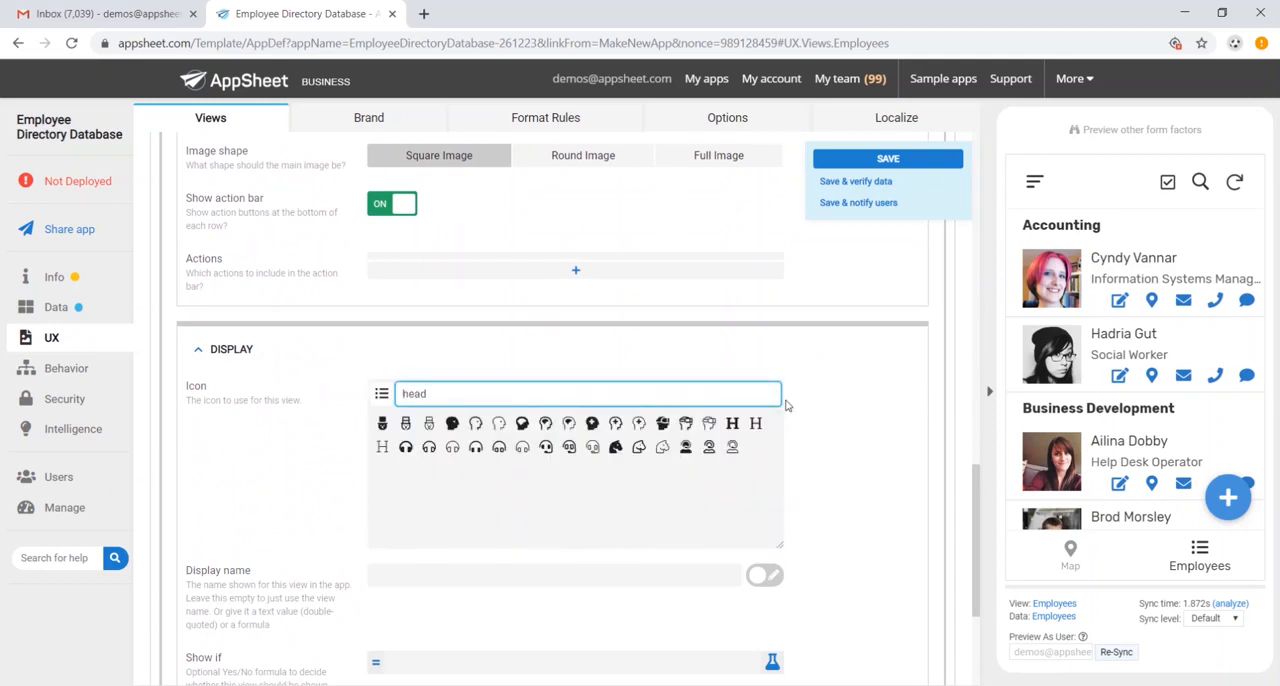
pyautogui.click(475, 423)
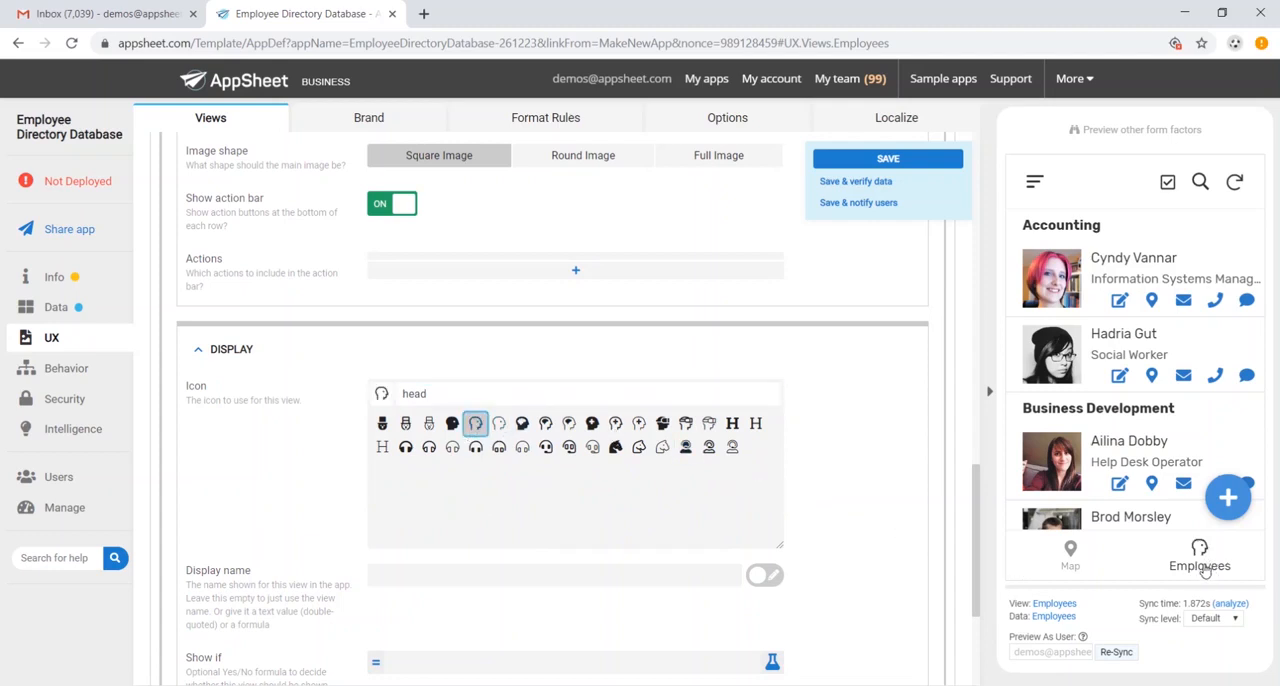
pyautogui.scroll(-3, 771, 471)
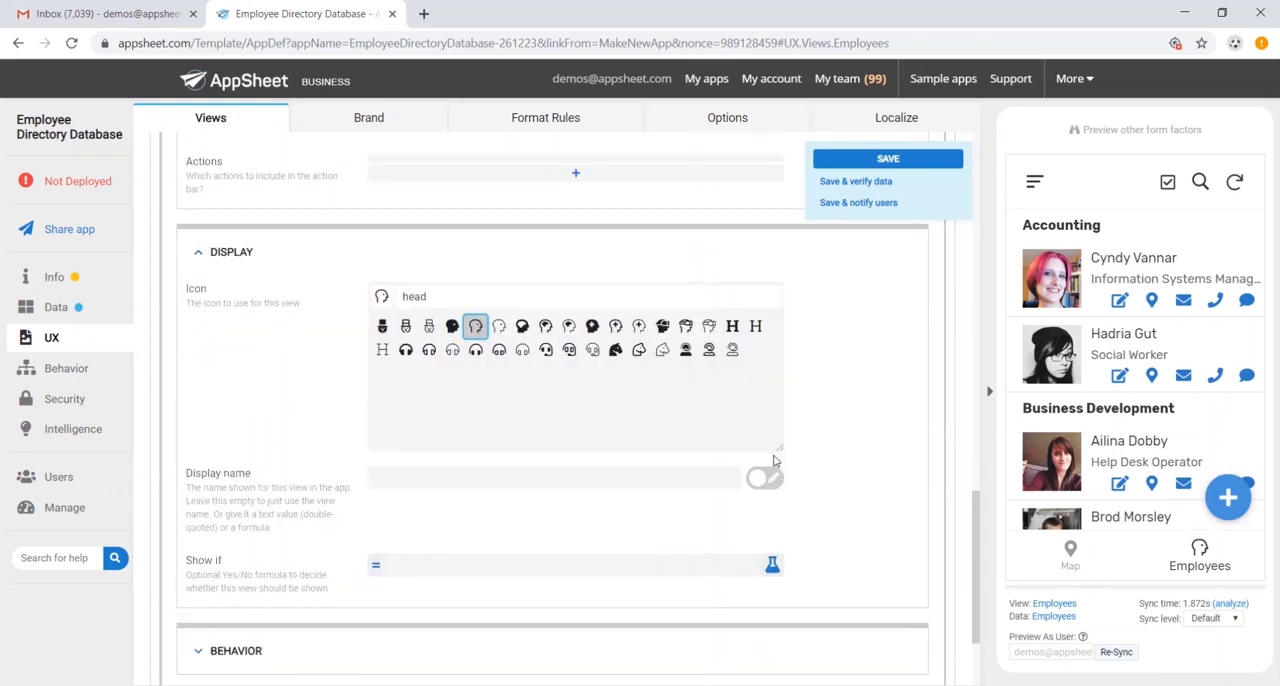
pyautogui.scroll(8, 771, 457)
pyautogui.scroll(3, 784, 431)
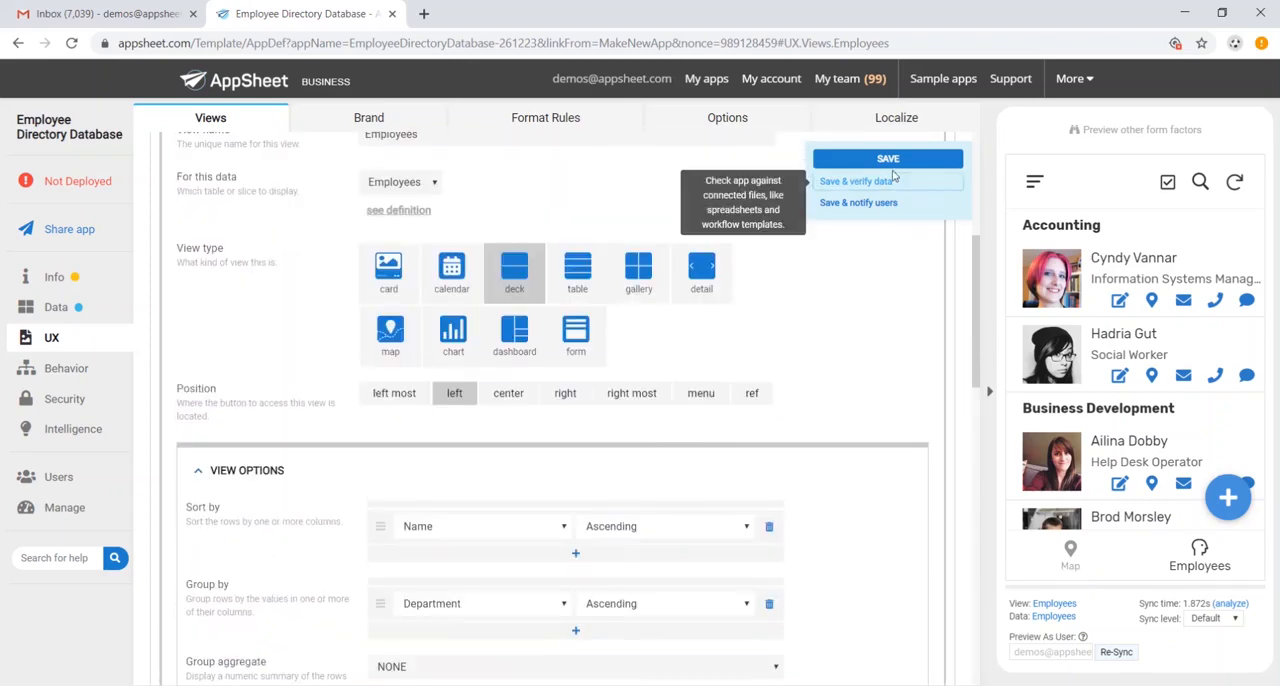
pyautogui.click(860, 158)
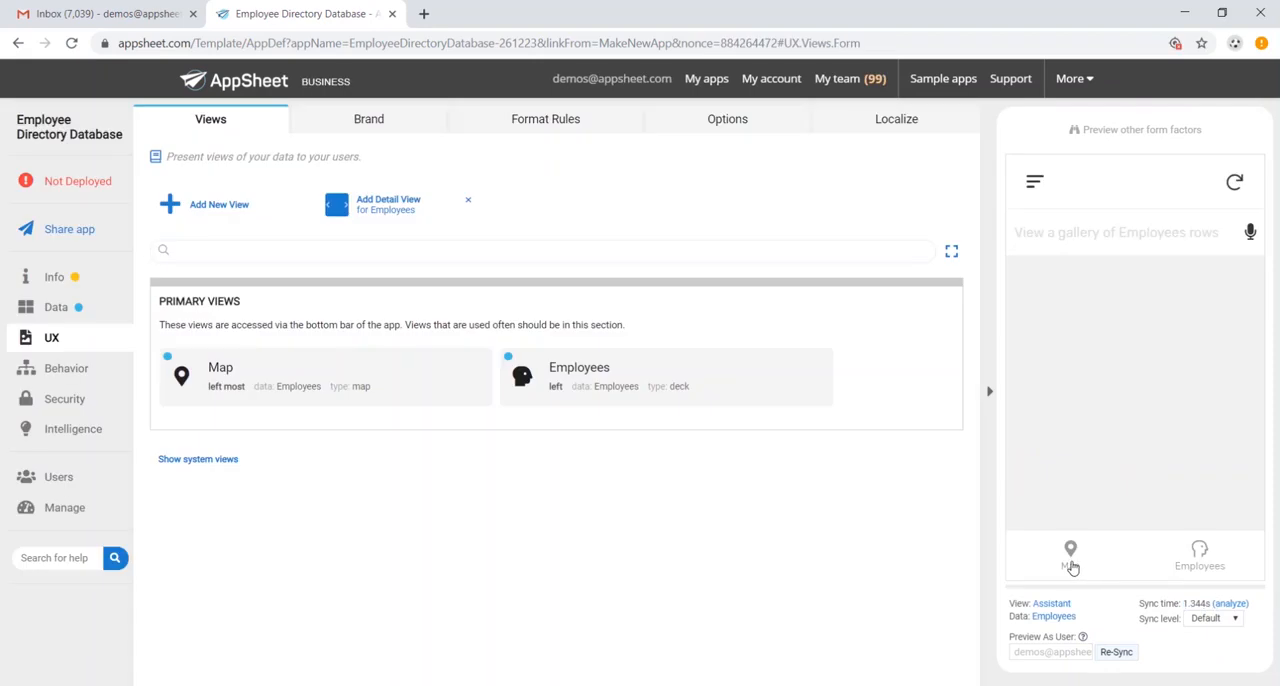
# - Preview an employee's location on the map, and delete the Map view from the primary views
pyautogui.click(1071, 567)
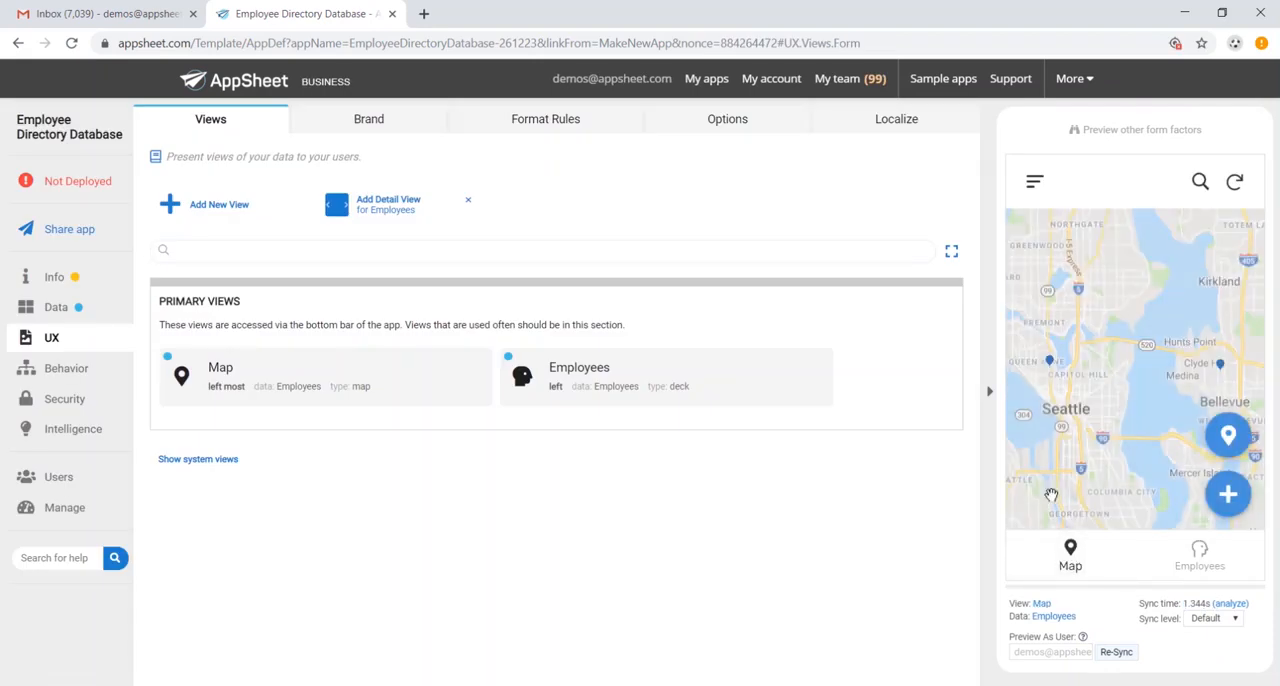
pyautogui.click(1052, 366)
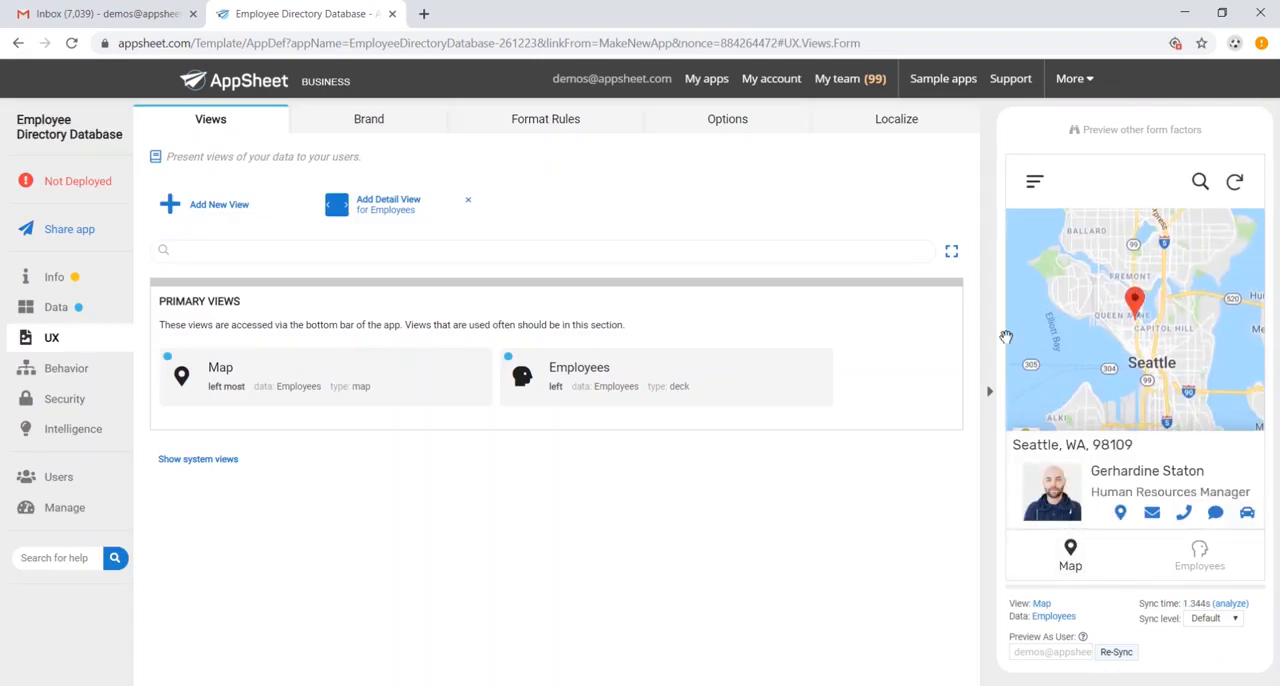
pyautogui.click(310, 389)
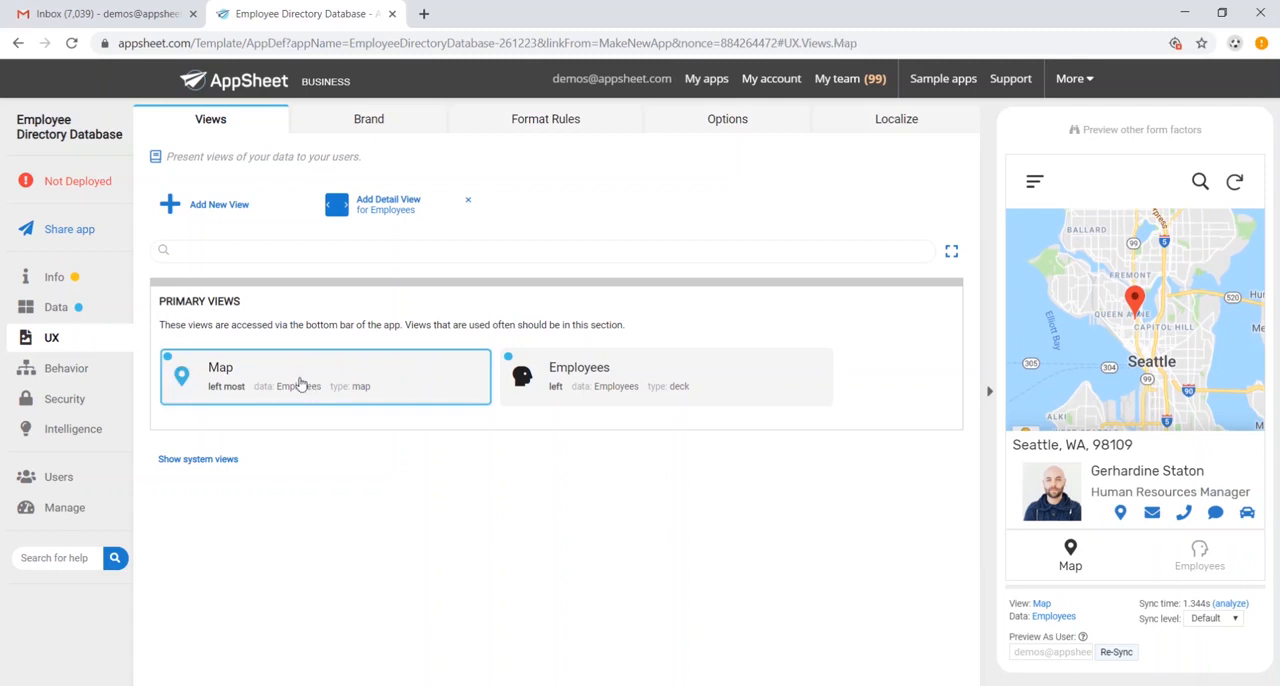
pyautogui.click(767, 373)
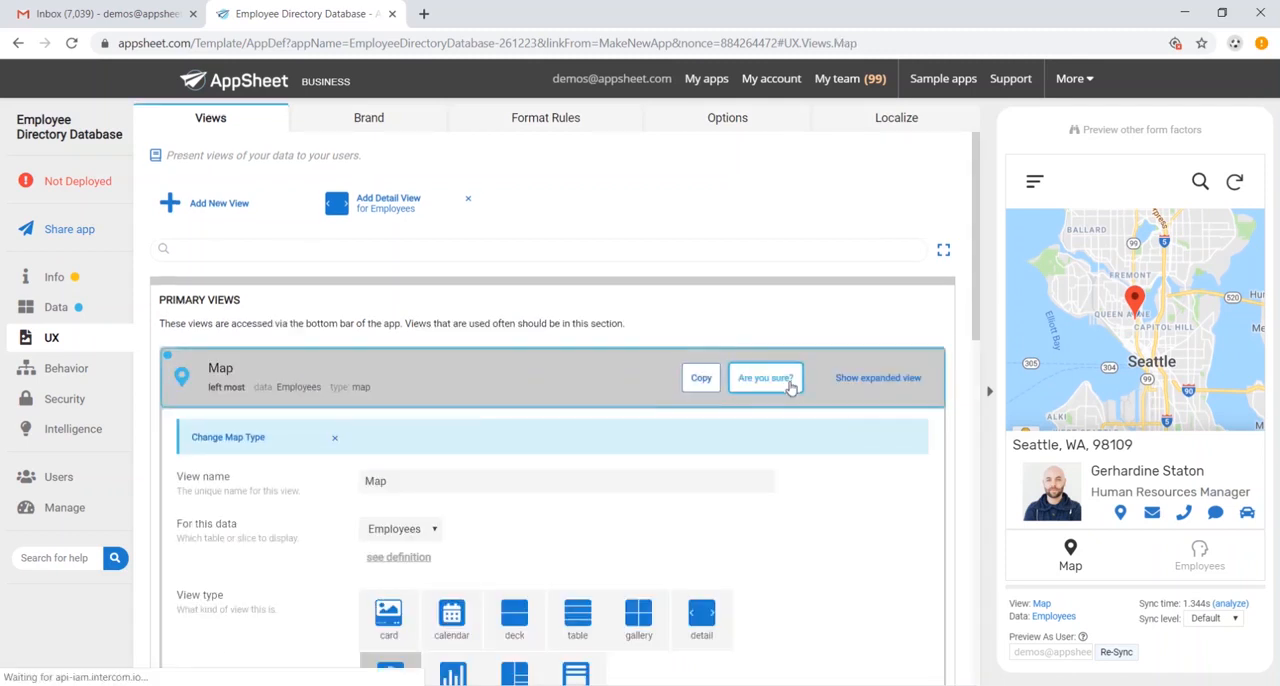
pyautogui.click(787, 380)
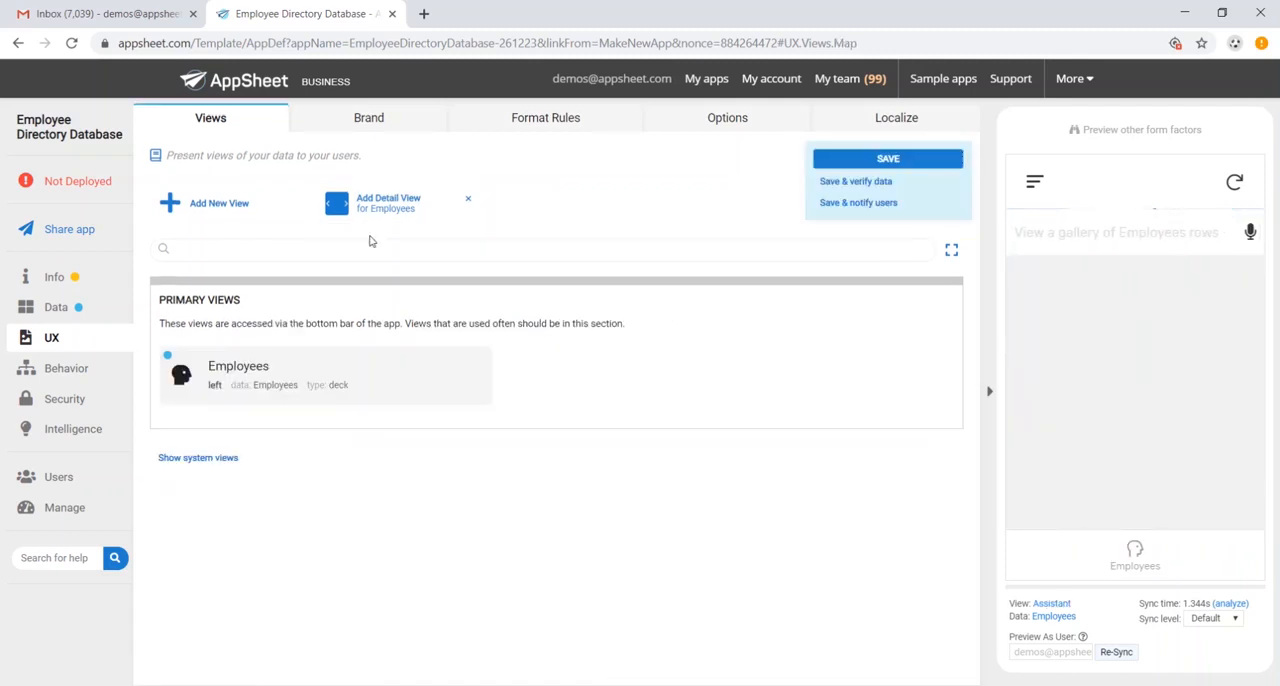
# - Add a form view named "New Employee" for the Employees data, with its position set to right
pyautogui.click(240, 205)
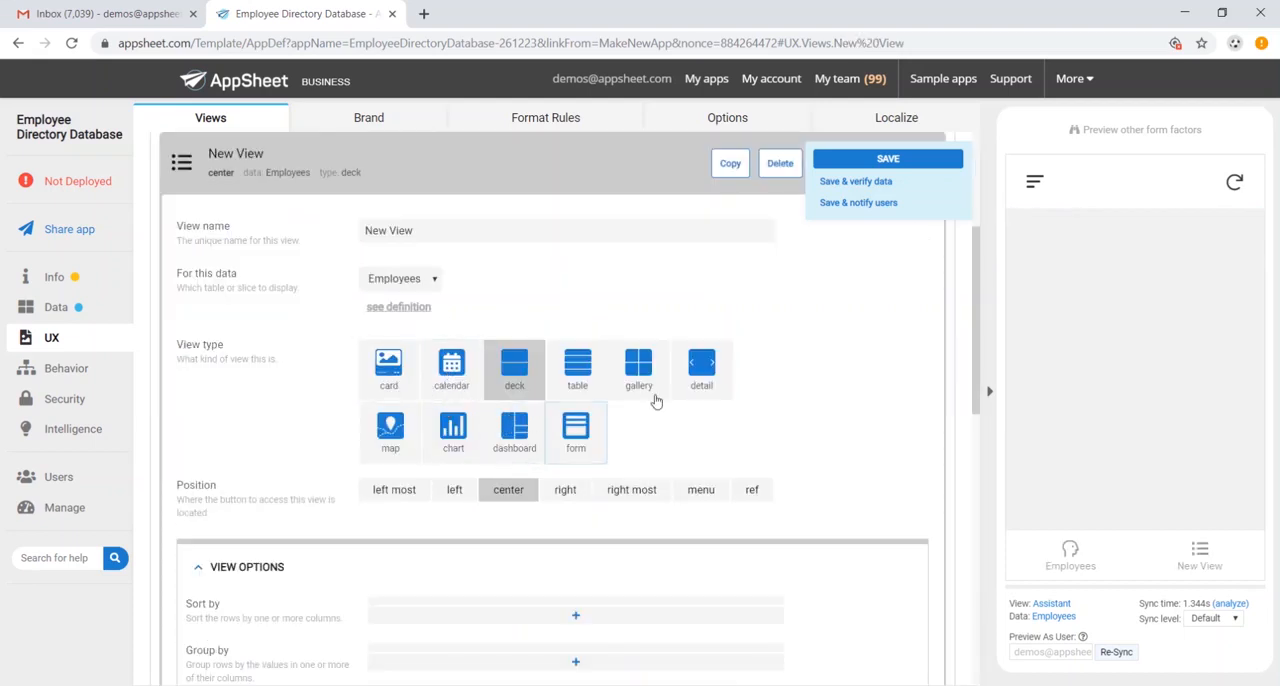
pyautogui.click(578, 432)
pyautogui.click(472, 230)
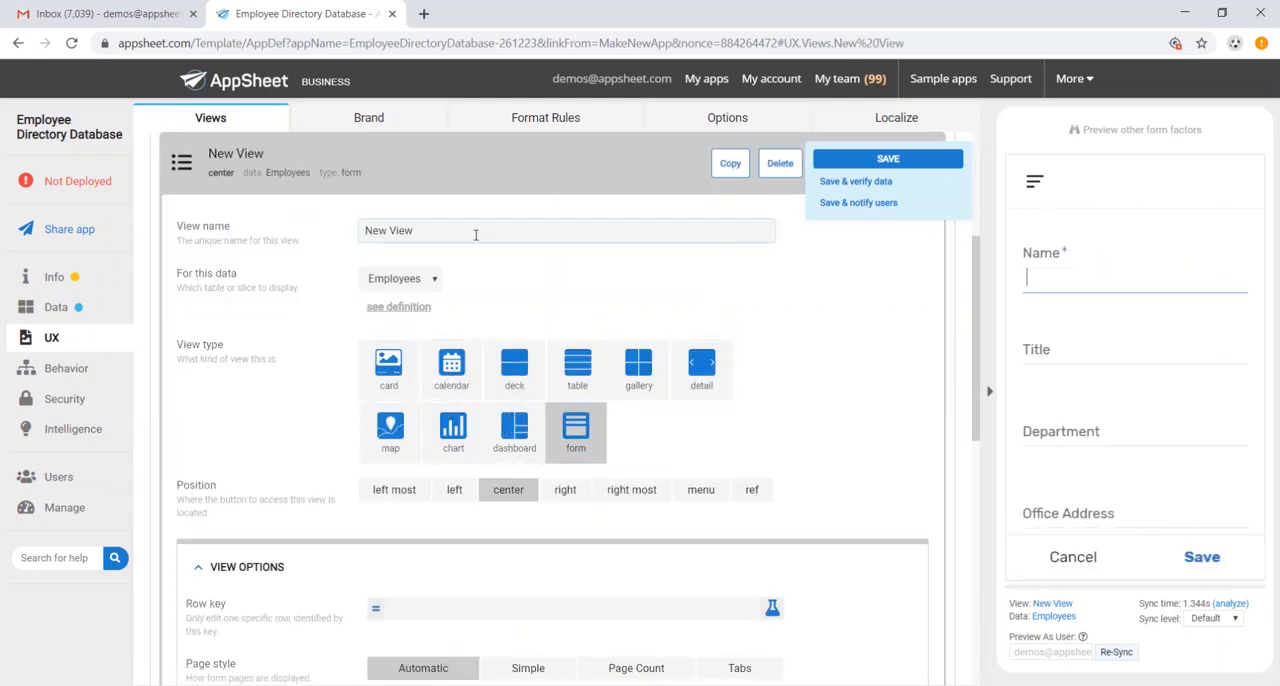
pyautogui.doubleClick(441, 231)
pyautogui.write('Employee')
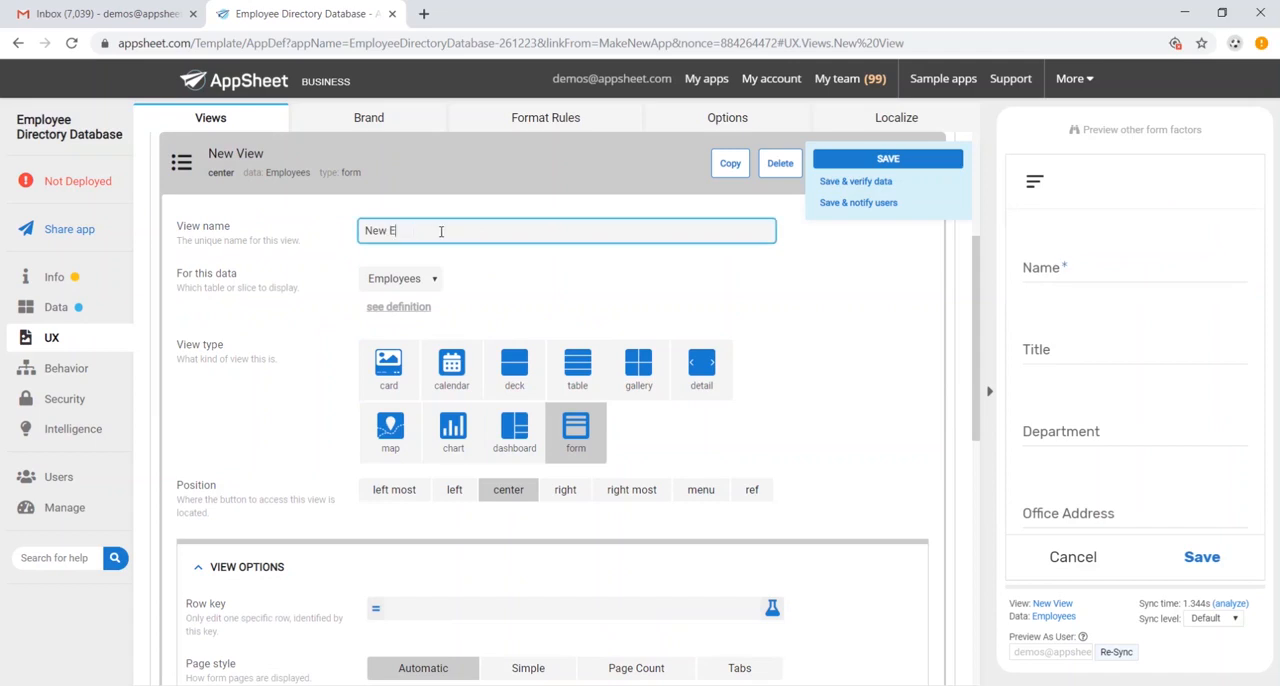
pyautogui.click(565, 489)
# - Give the New Employee view a pencil icon found with the search term "pencil", and save the app
pyautogui.scroll(-3, 680, 343)
pyautogui.scroll(-3, 653, 315)
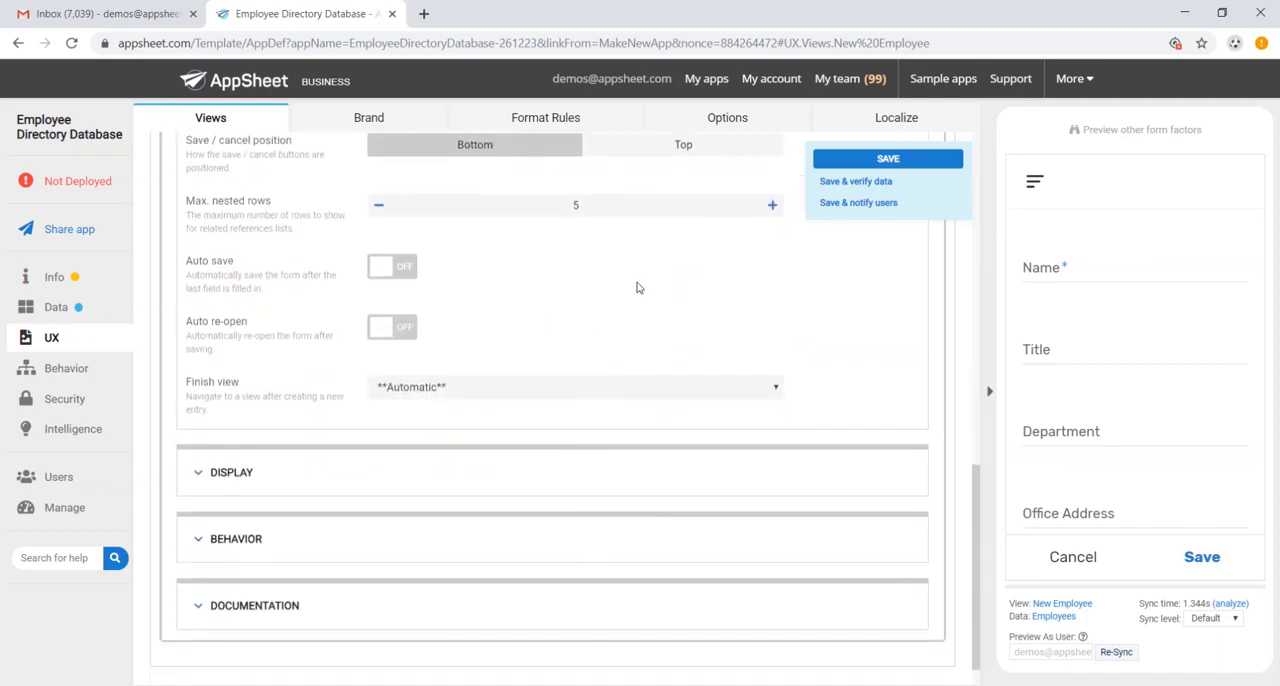
pyautogui.click(238, 436)
pyautogui.scroll(-1, 423, 394)
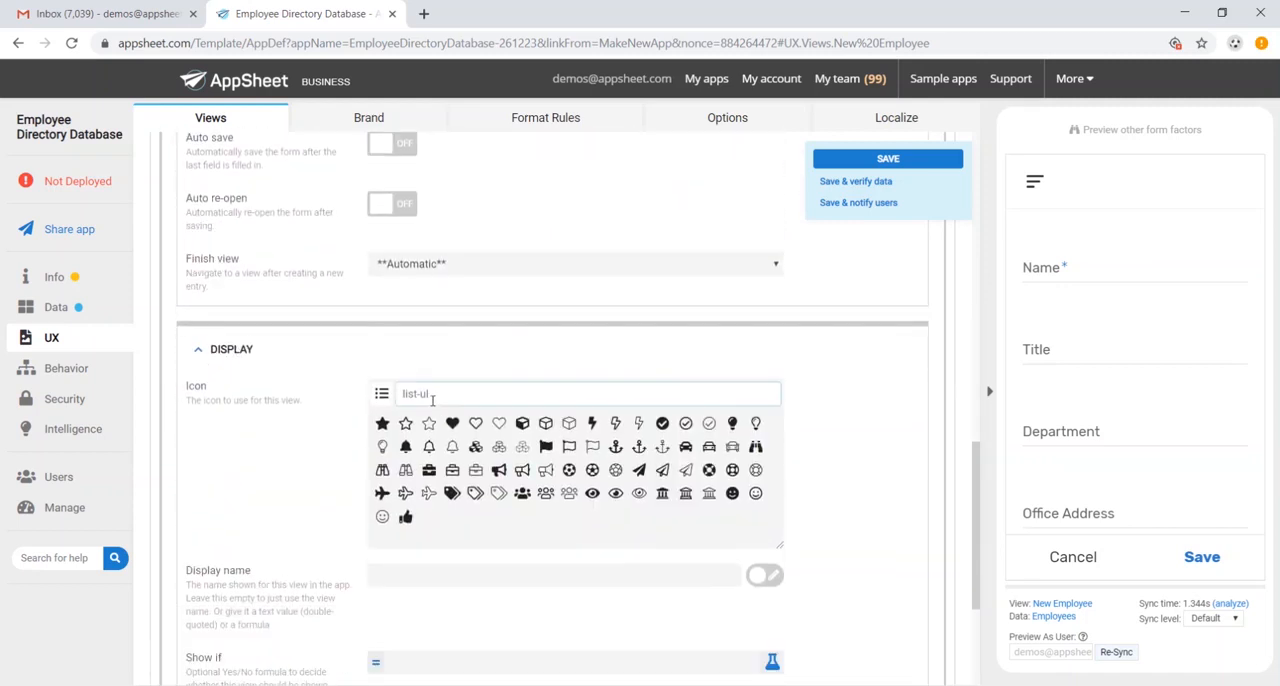
pyautogui.click(460, 393)
pyautogui.scroll(-1, 907, 457)
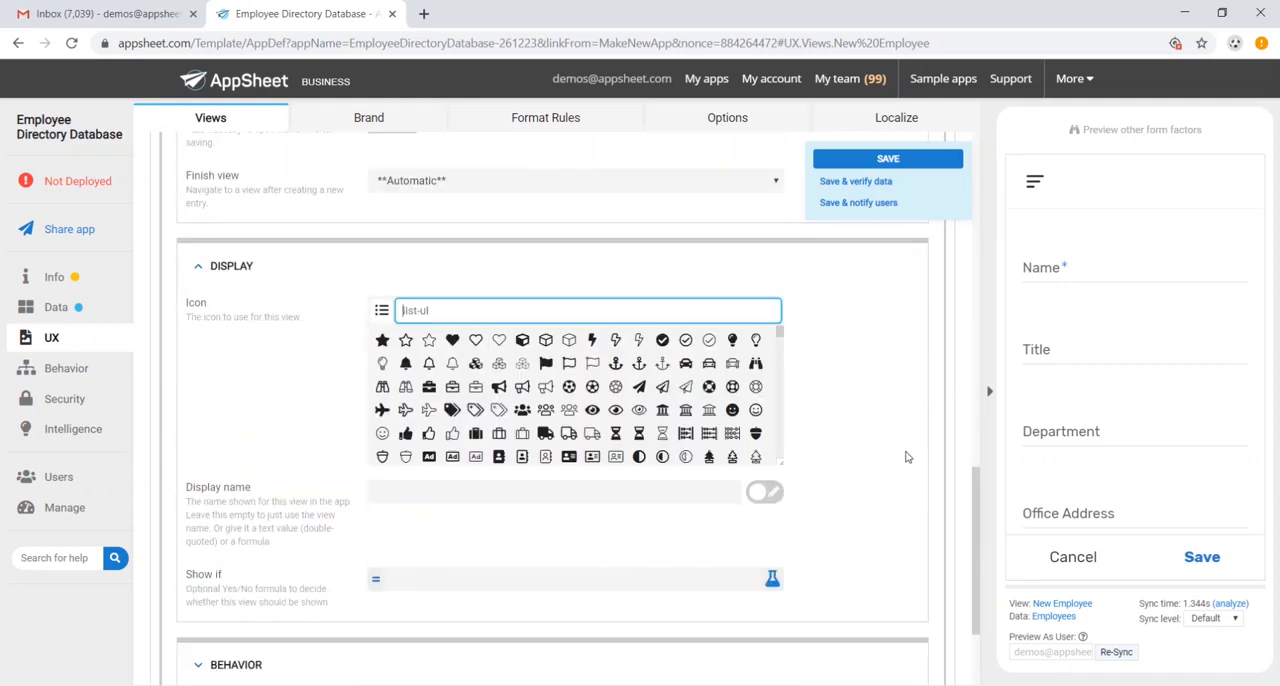
pyautogui.write('pencil')
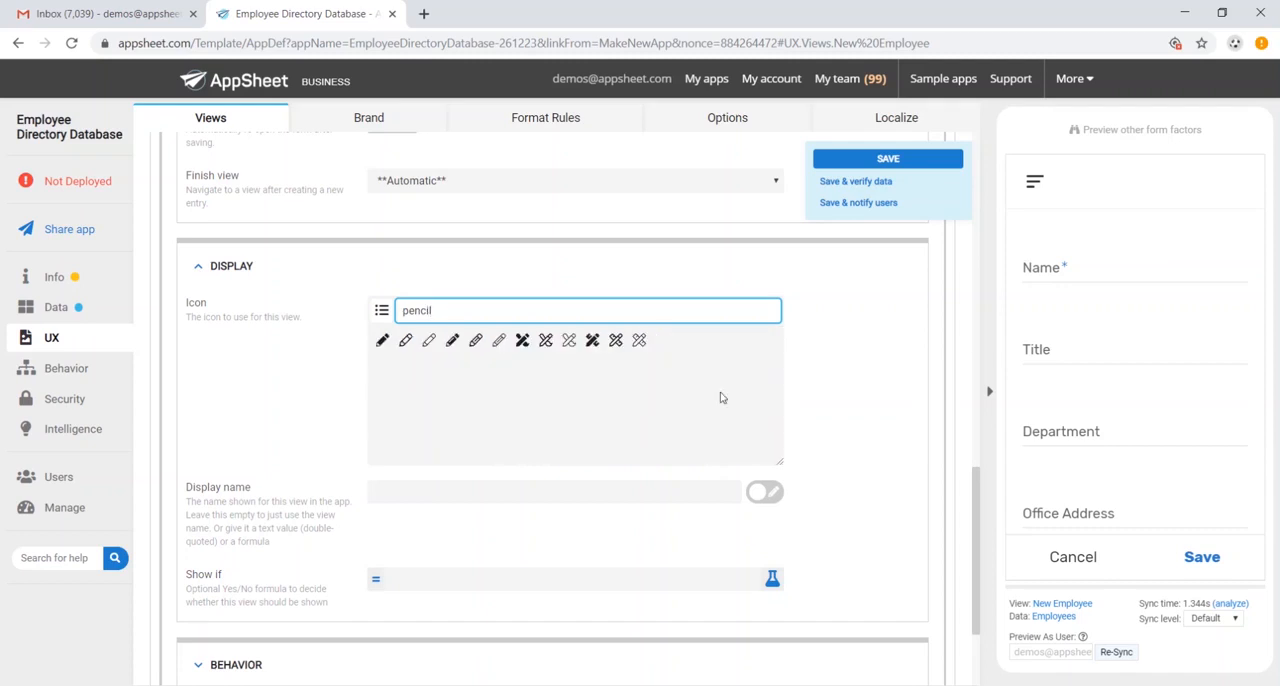
pyautogui.click(498, 340)
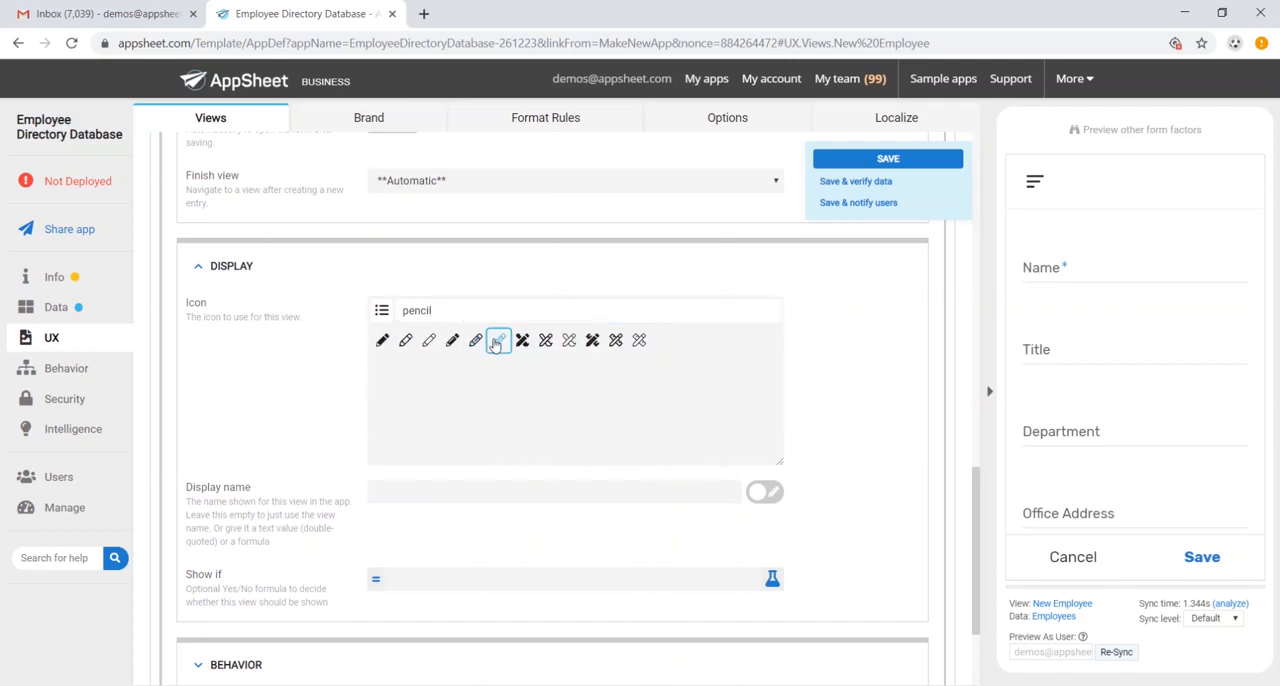
pyautogui.click(885, 158)
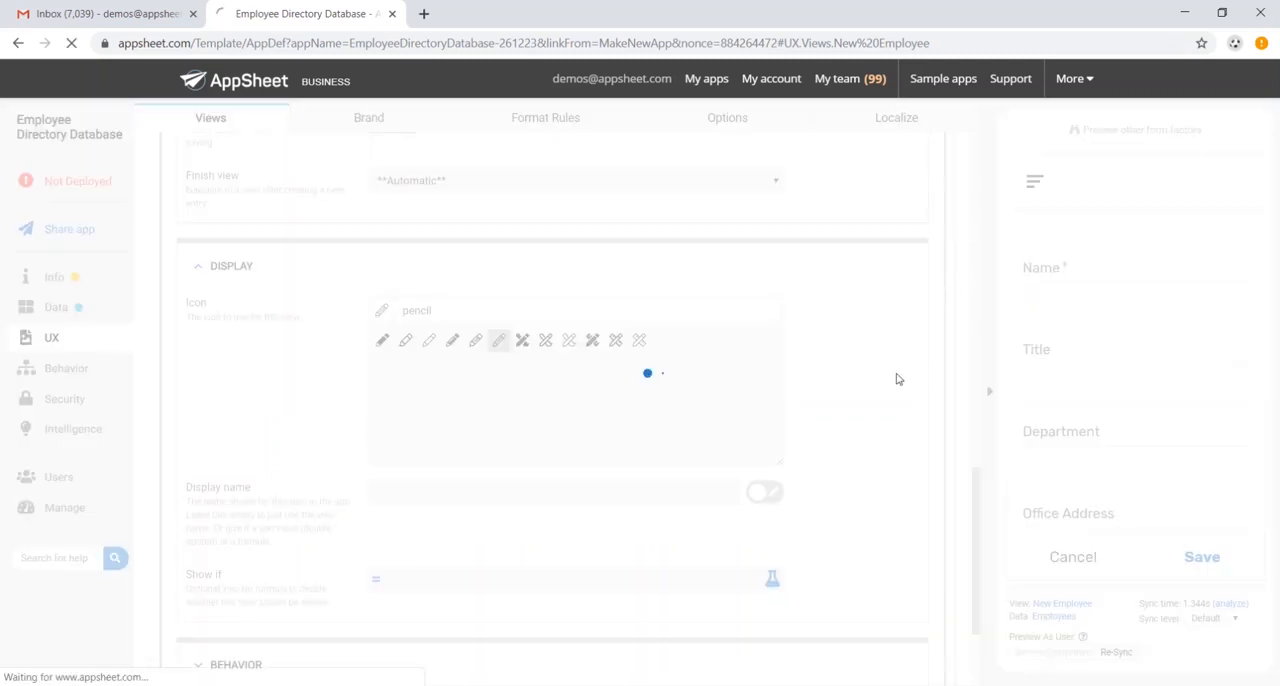
# - Browse the employee list in the preview, open the add-employee form and cancel it, and view the app's navigation menu
pyautogui.scroll(-2, 1127, 408)
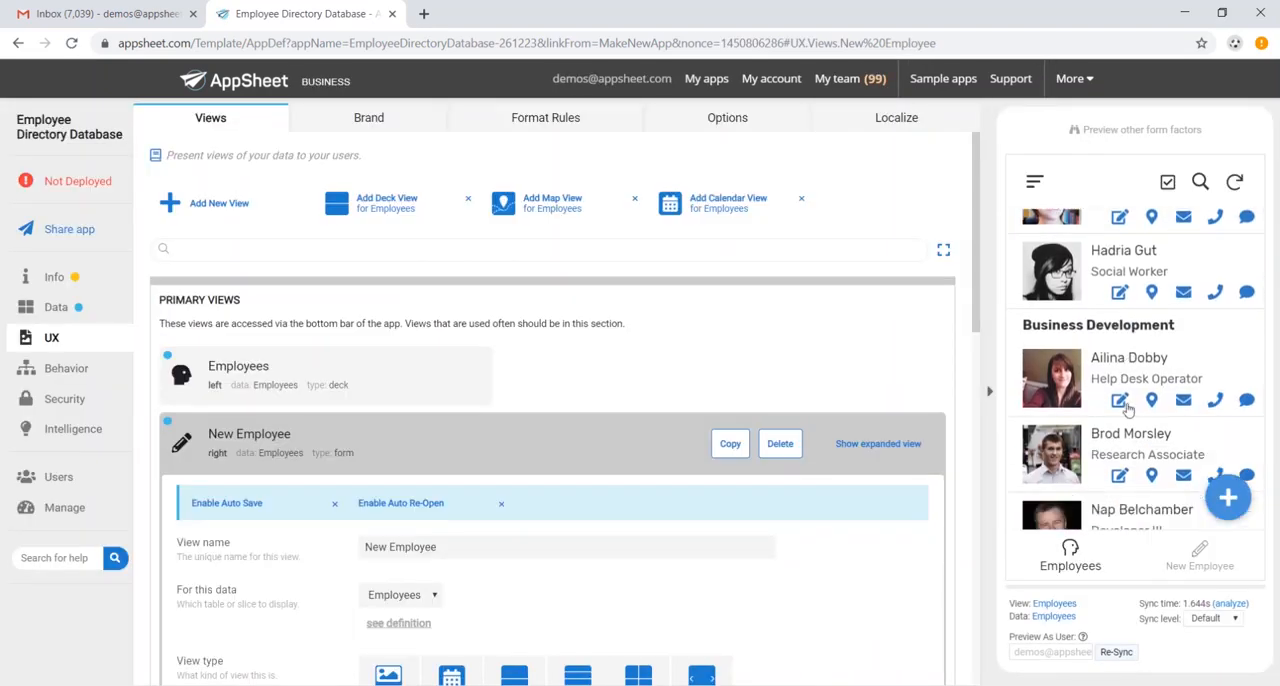
pyautogui.scroll(-20, 1127, 408)
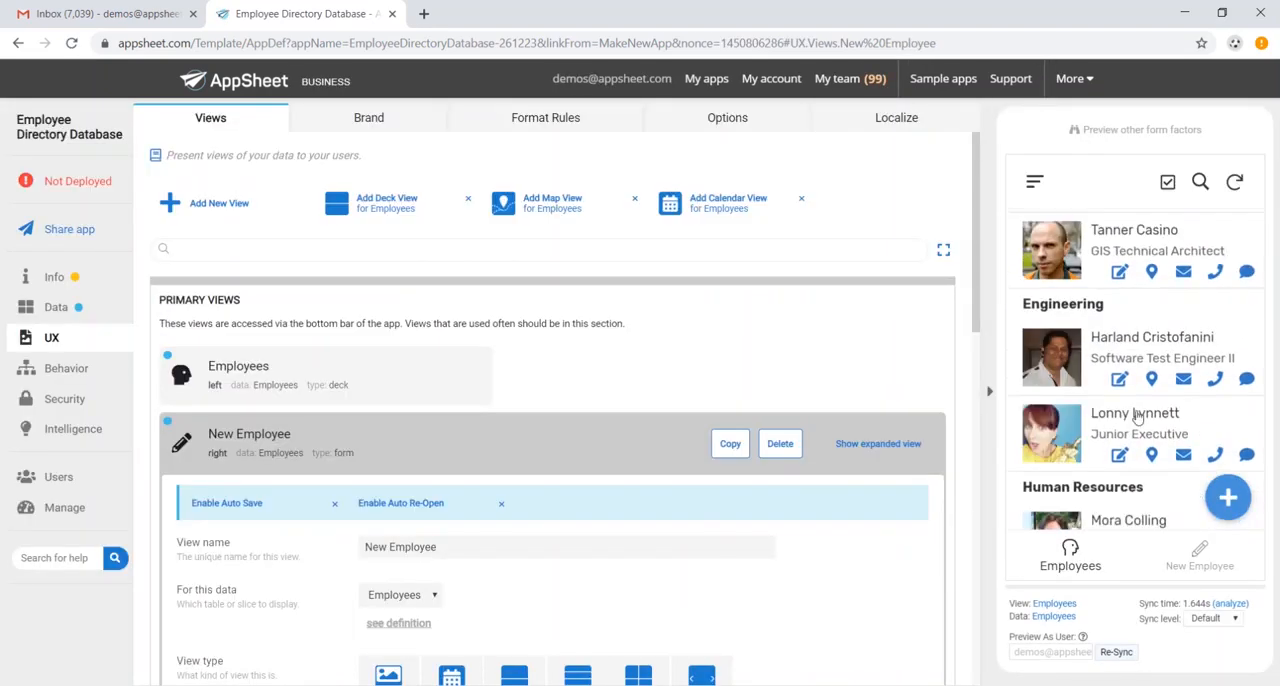
pyautogui.click(1224, 498)
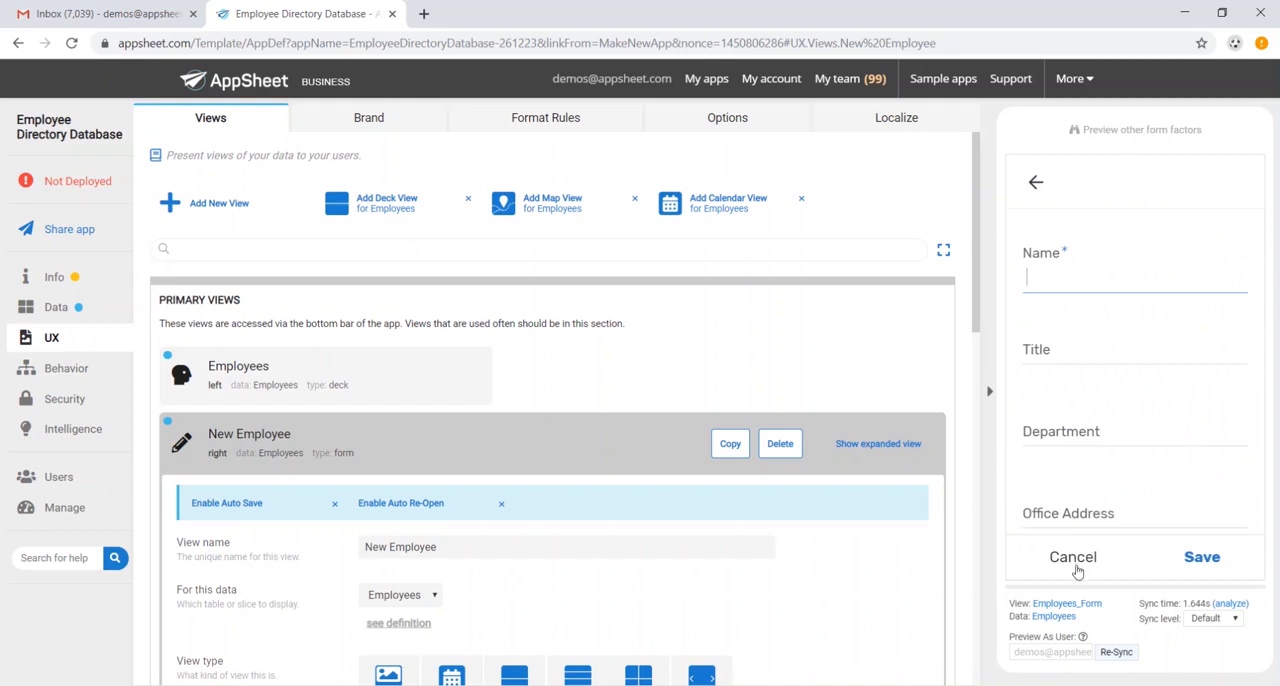
pyautogui.click(1077, 568)
pyautogui.click(1155, 558)
pyautogui.click(1077, 563)
pyautogui.scroll(-10, 1165, 400)
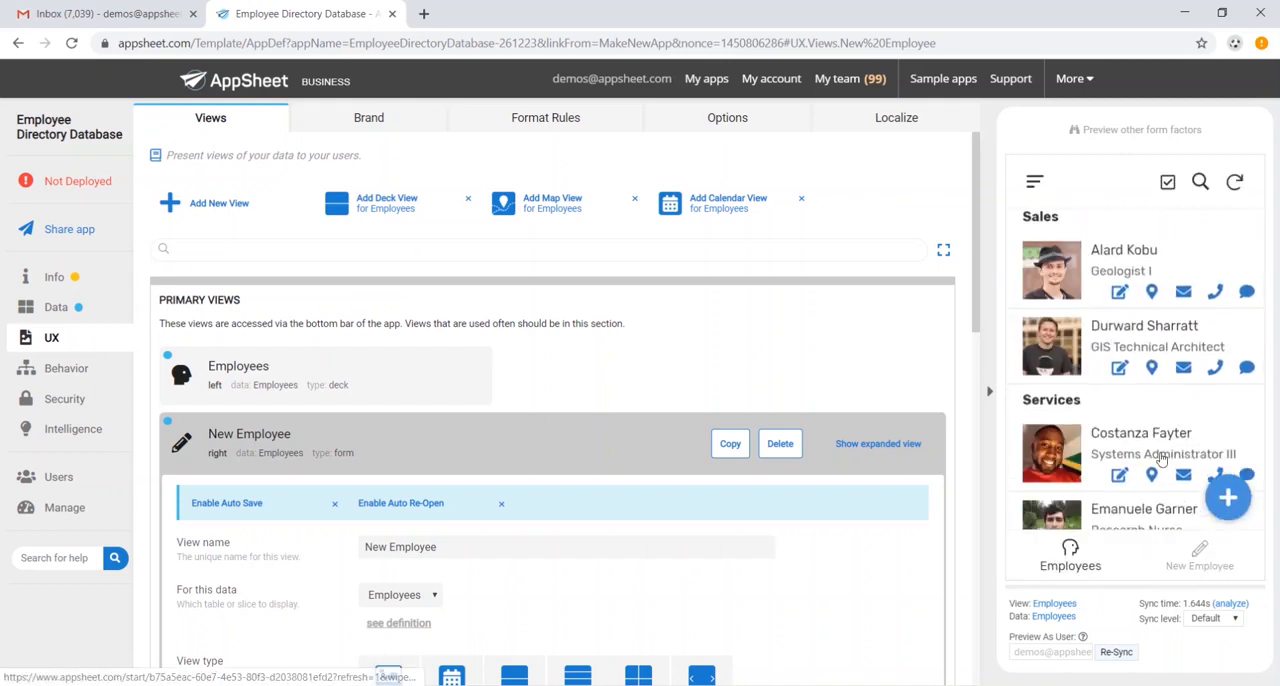
pyautogui.scroll(5, 1104, 440)
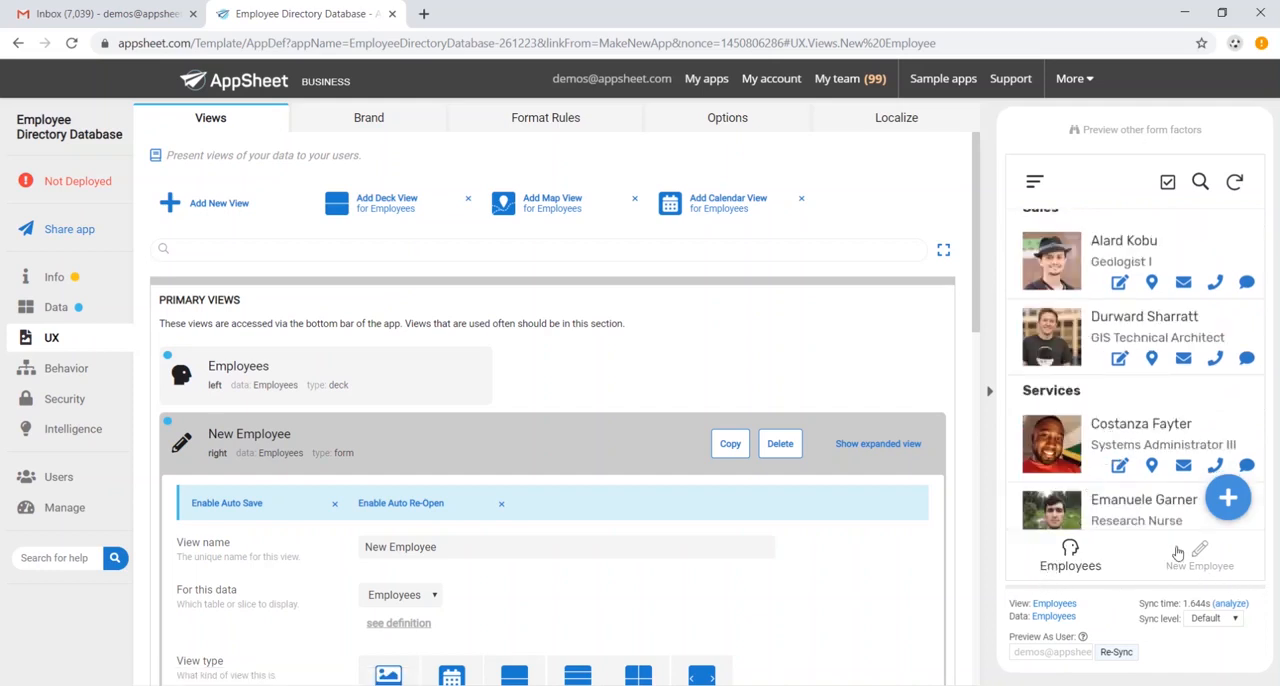
pyautogui.click(1035, 182)
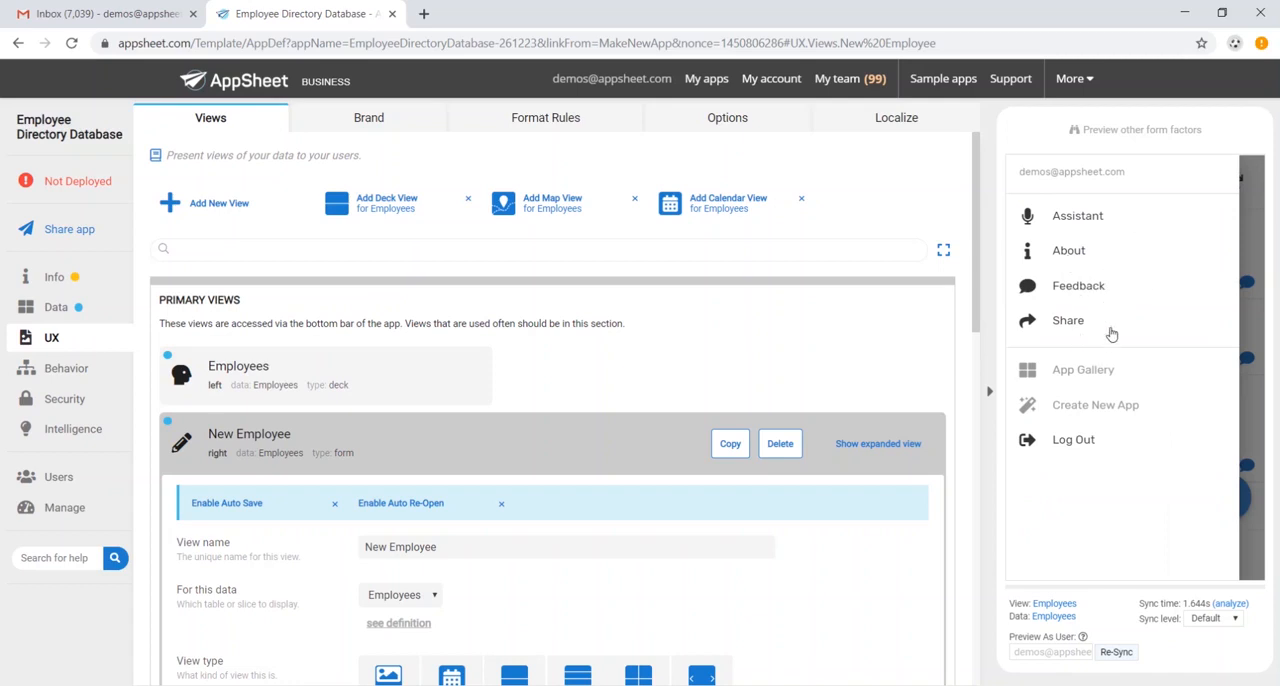
# - Set the app logo in the brand settings to the clipboard checklist image
pyautogui.click(406, 106)
pyautogui.click(406, 287)
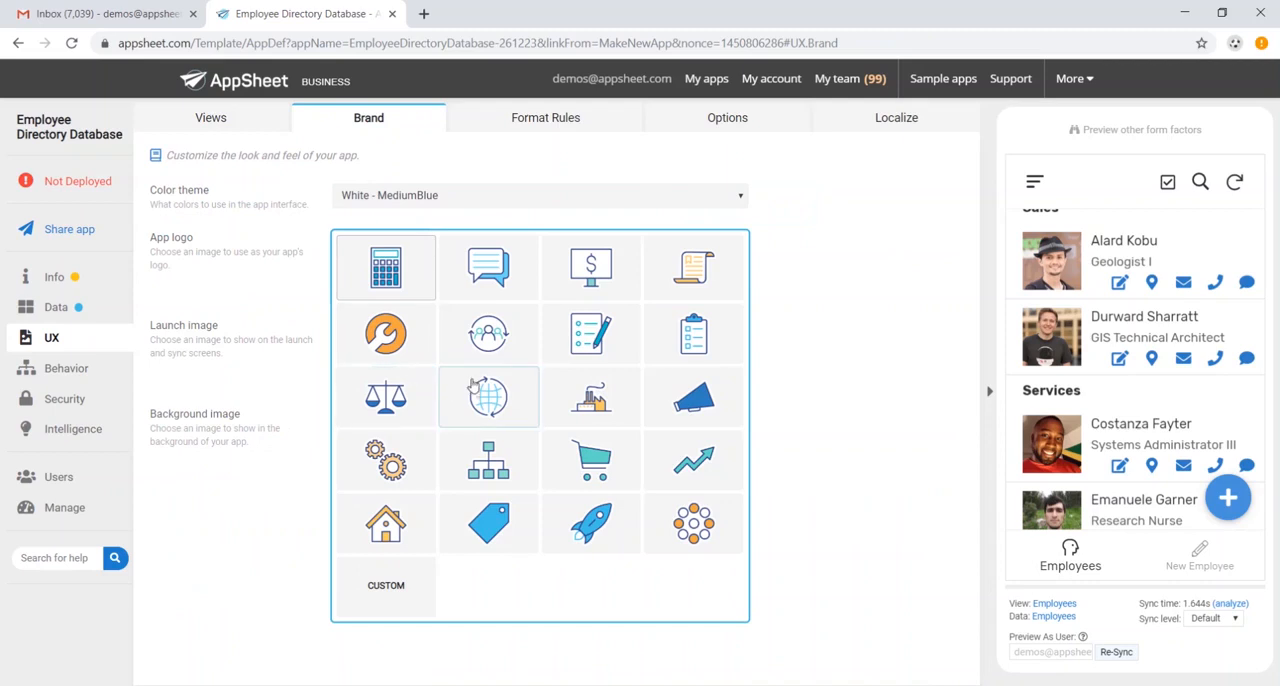
pyautogui.click(688, 341)
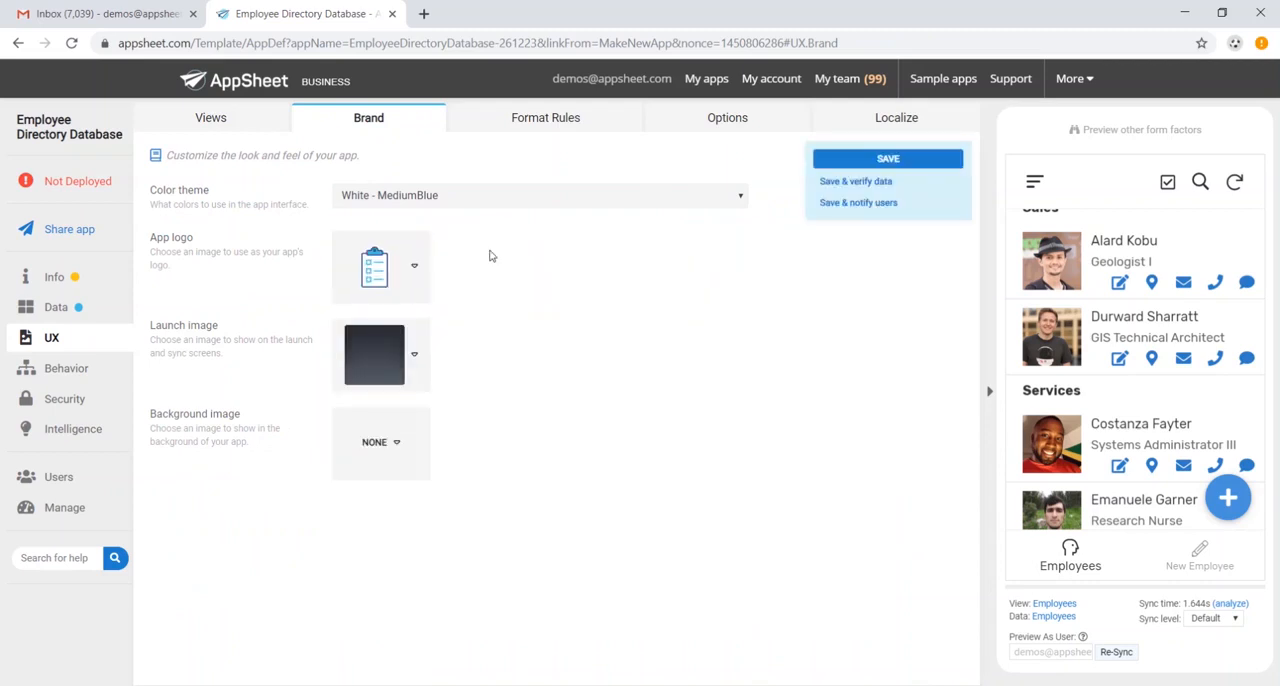
# - Add a format rule for the Employees data that makes the Name column bold, and save the app
pyautogui.click(543, 121)
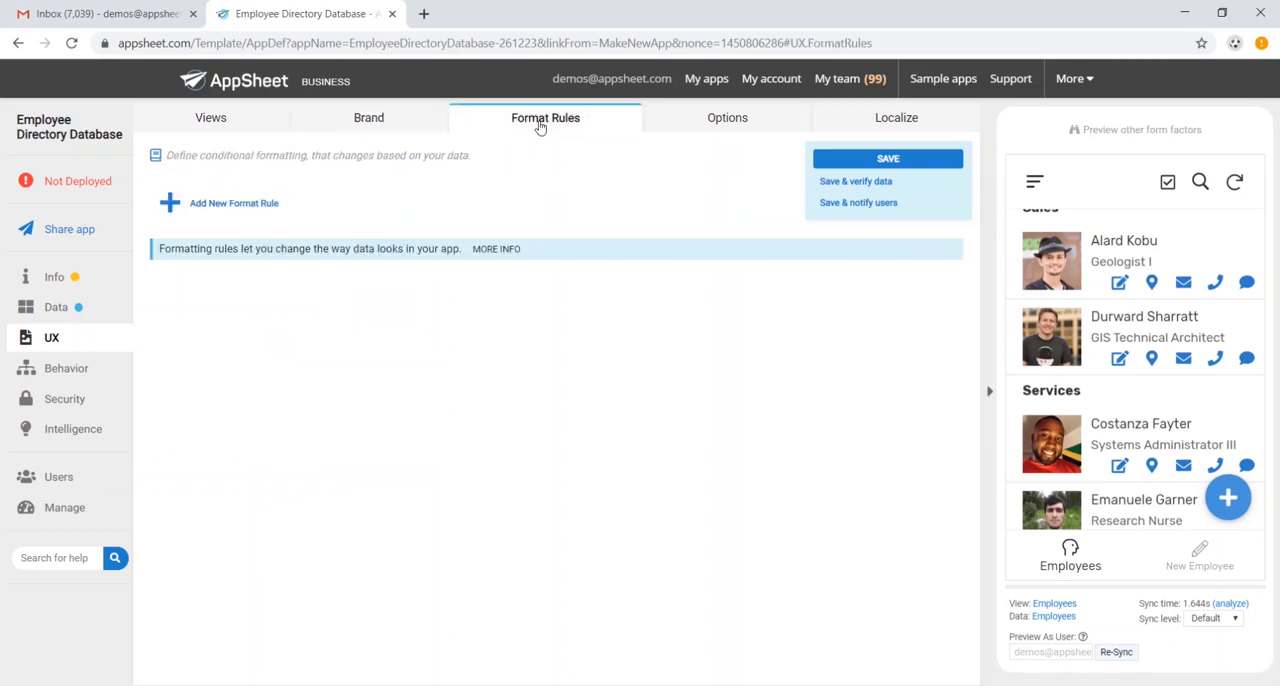
pyautogui.click(263, 204)
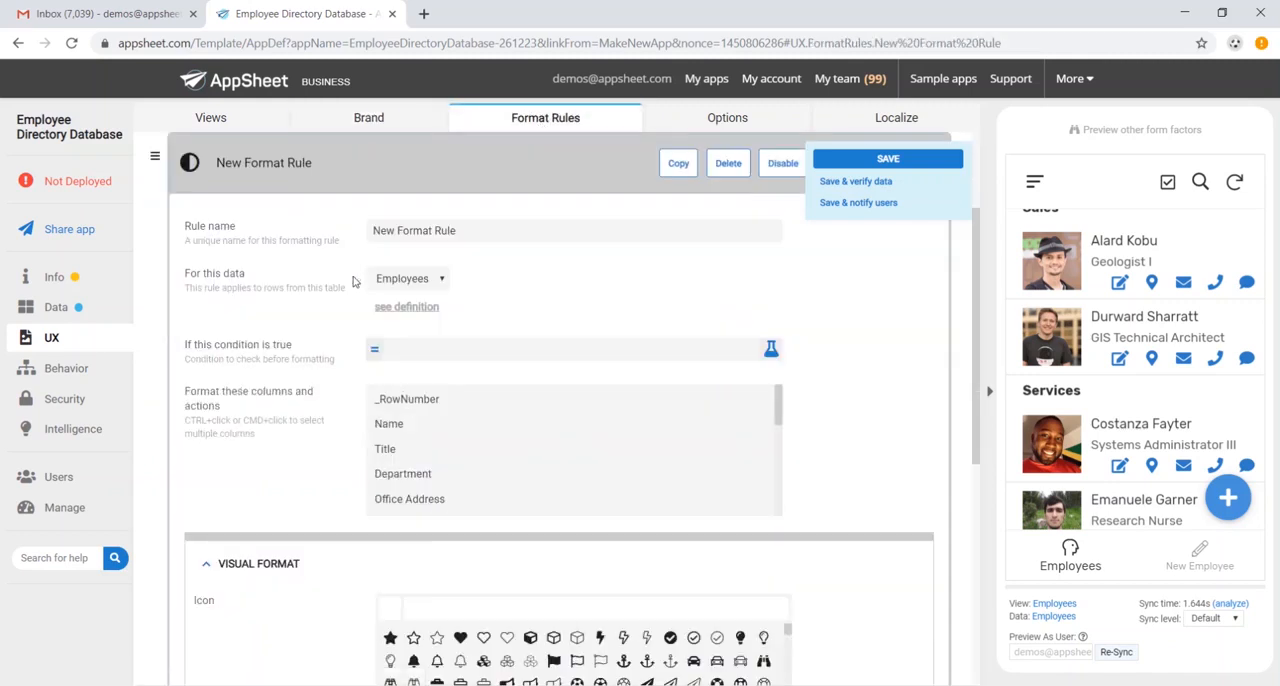
pyautogui.click(406, 426)
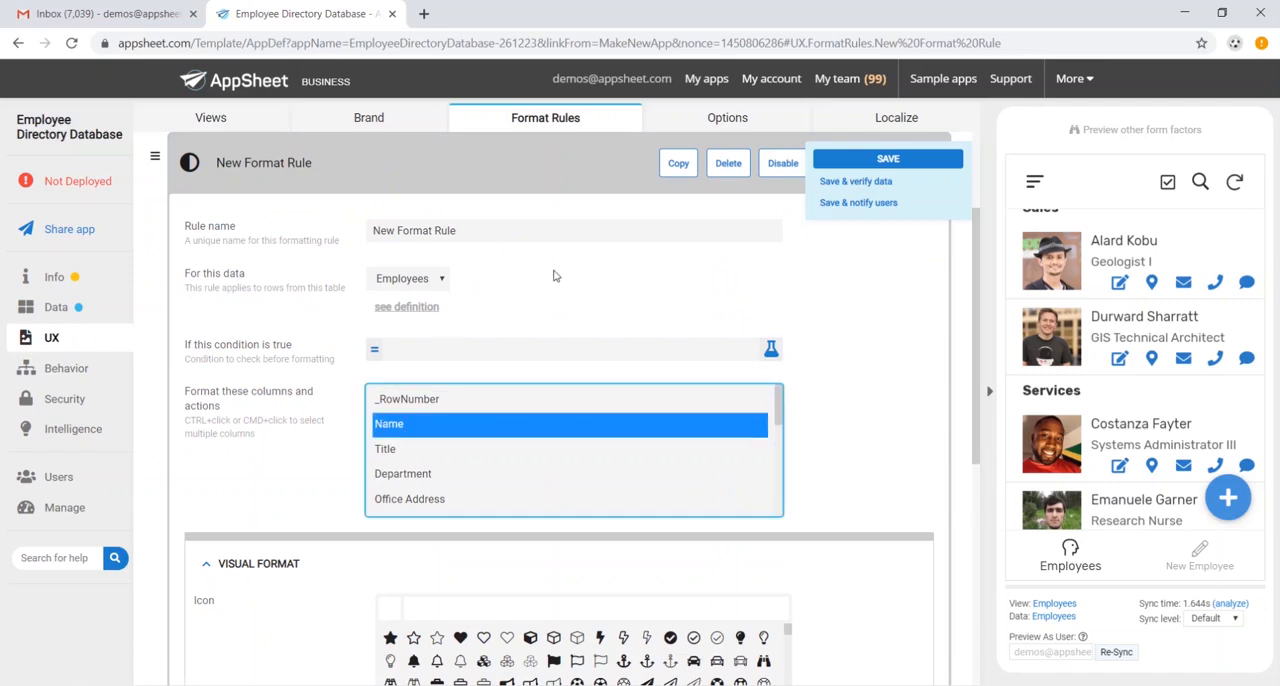
pyautogui.scroll(-4, 548, 265)
pyautogui.scroll(-5, 529, 306)
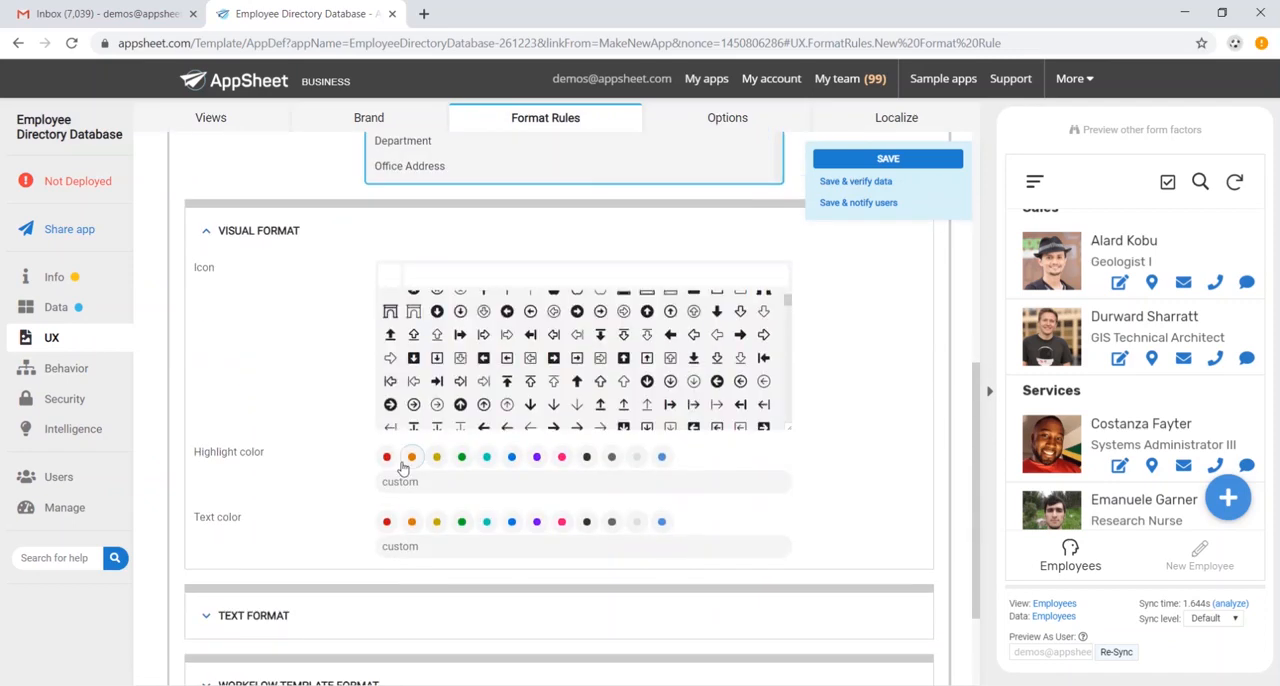
pyautogui.scroll(-1, 360, 490)
pyautogui.click(323, 522)
pyautogui.scroll(-3, 380, 470)
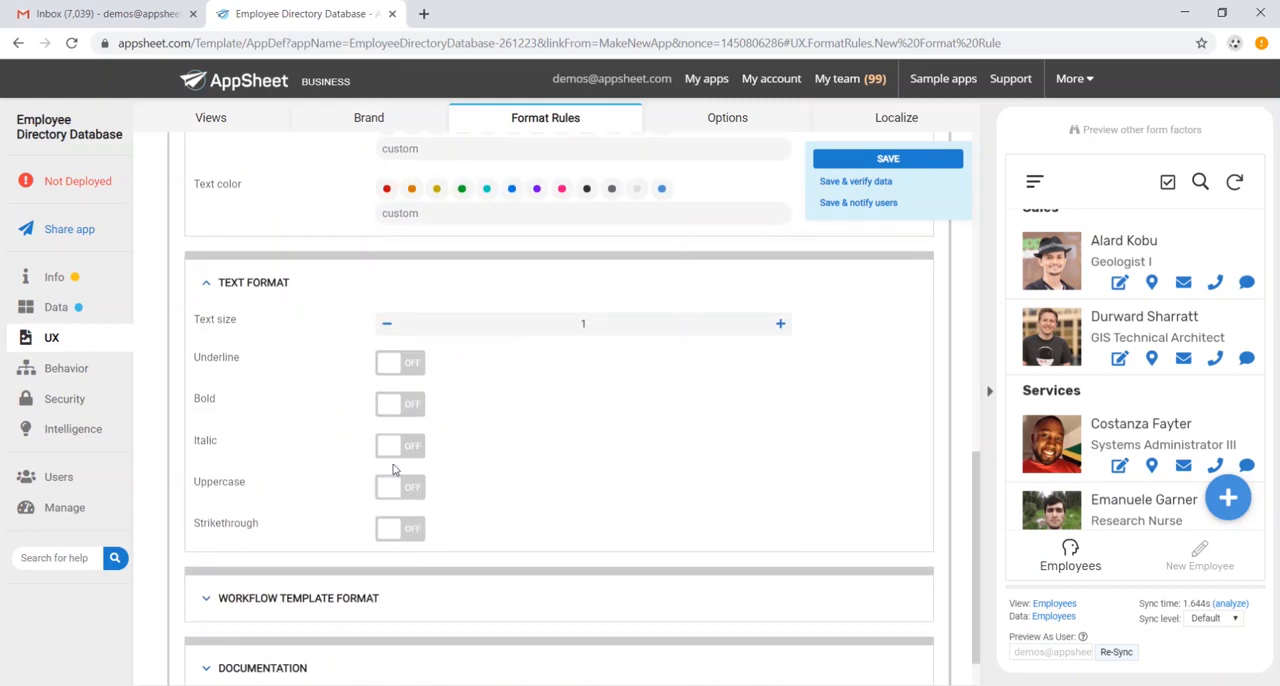
pyautogui.click(406, 404)
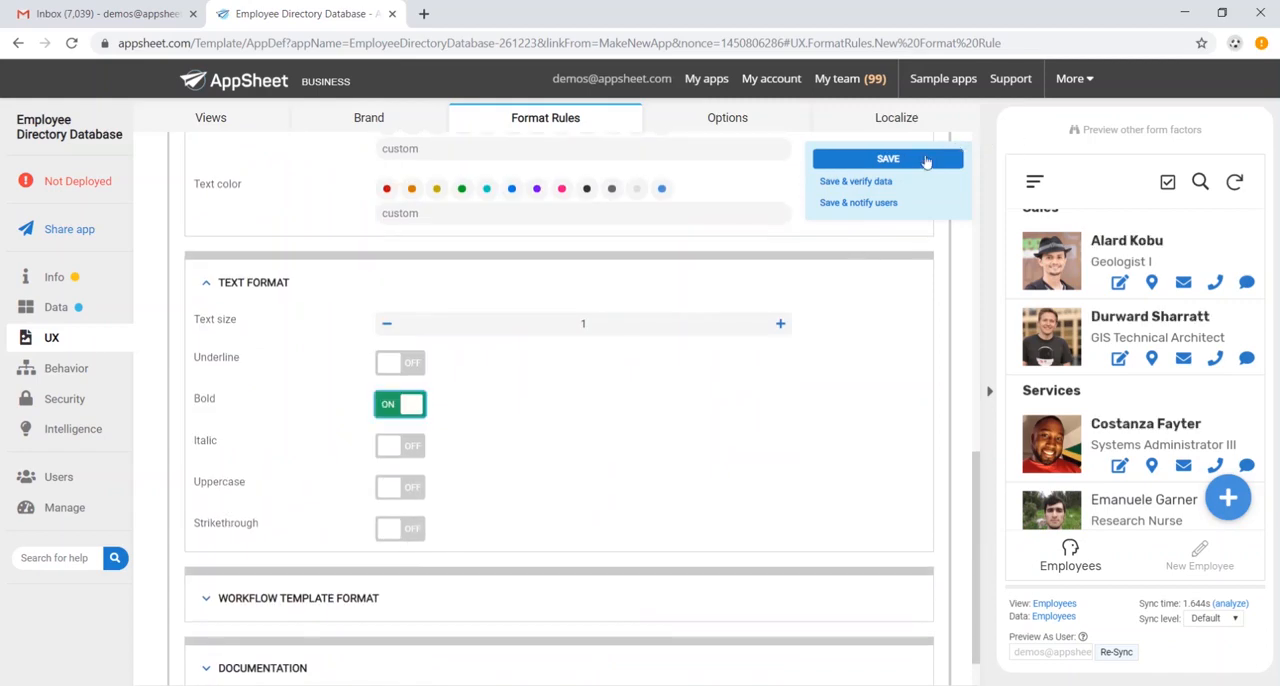
pyautogui.click(926, 160)
# - Check the formatting of the employee names throughout the list in the preview
pyautogui.scroll(-2, 1121, 427)
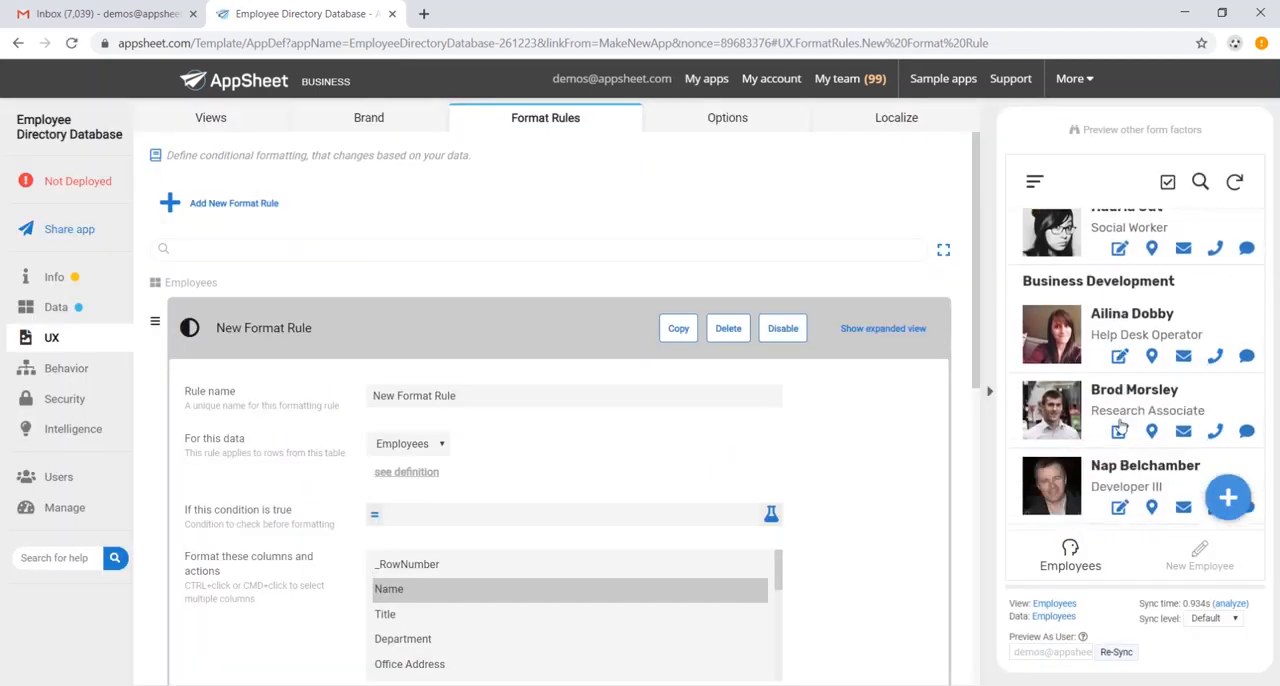
pyautogui.scroll(-3, 1121, 427)
pyautogui.scroll(5, 1115, 415)
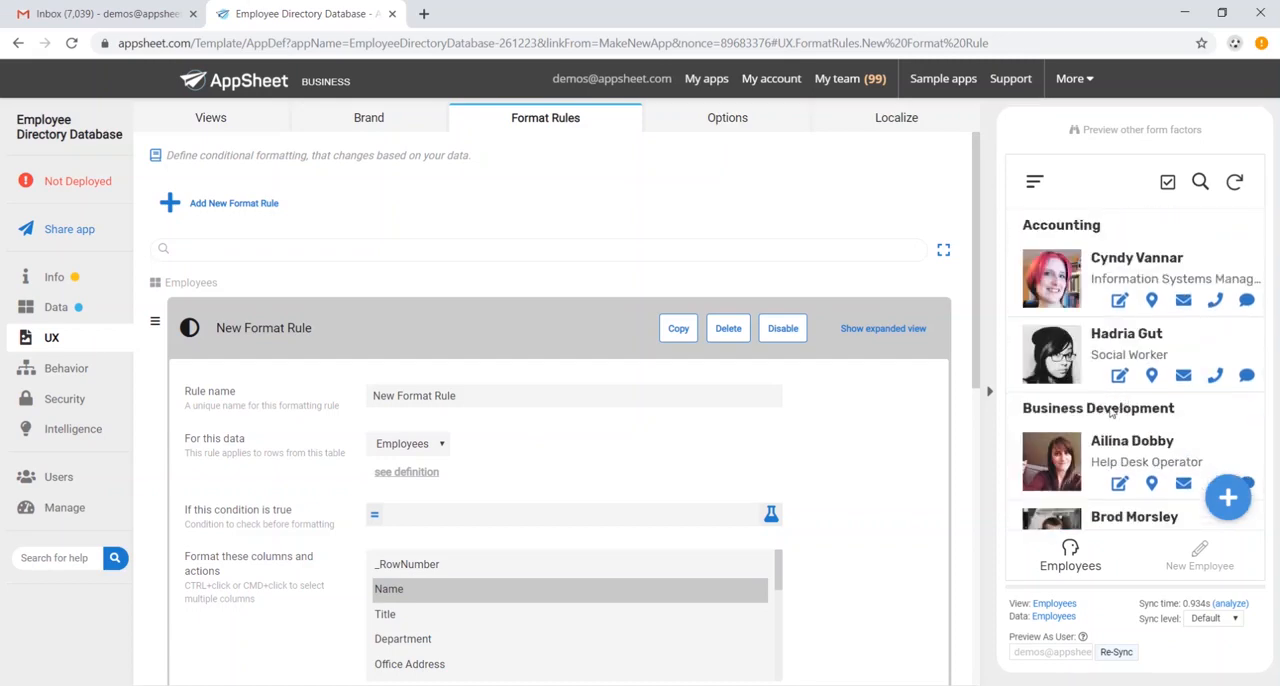
pyautogui.scroll(-3, 788, 289)
pyautogui.scroll(3, 787, 280)
# - Open the preview for other form factors and browse the employee list in the mobile layout
pyautogui.click(1141, 130)
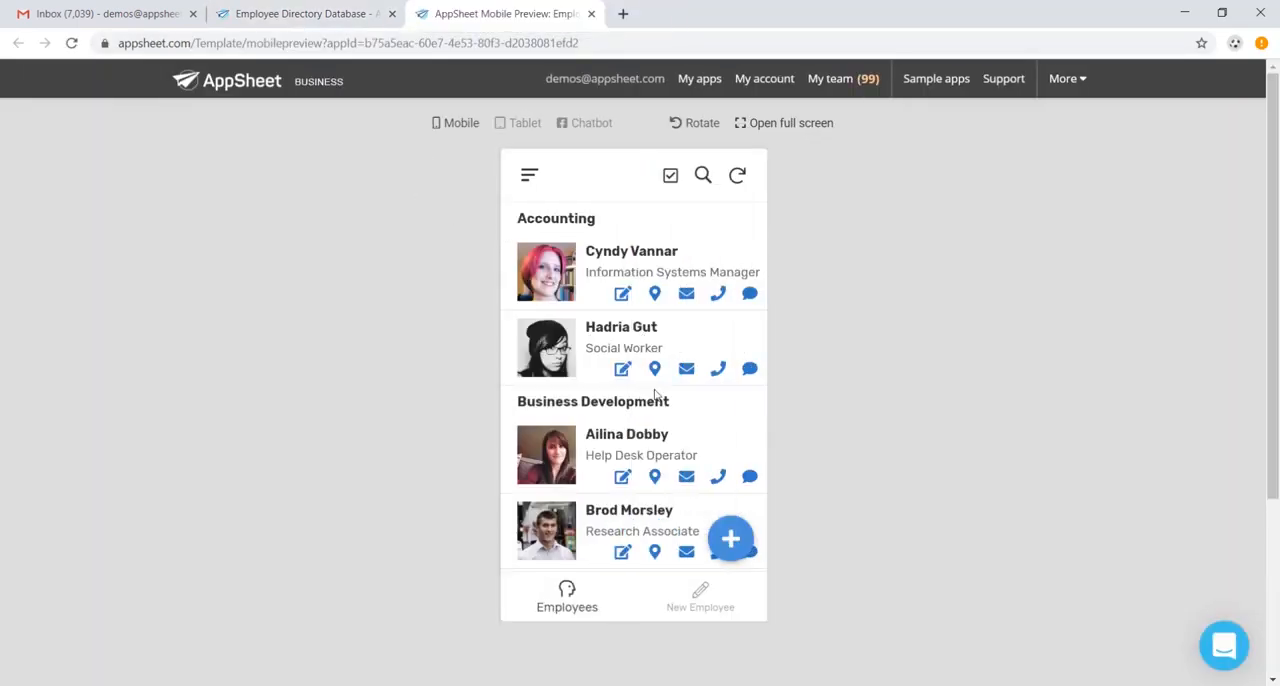
pyautogui.scroll(-2, 641, 356)
pyautogui.scroll(-2, 641, 356)
pyautogui.scroll(3, 637, 352)
pyautogui.scroll(-2, 637, 352)
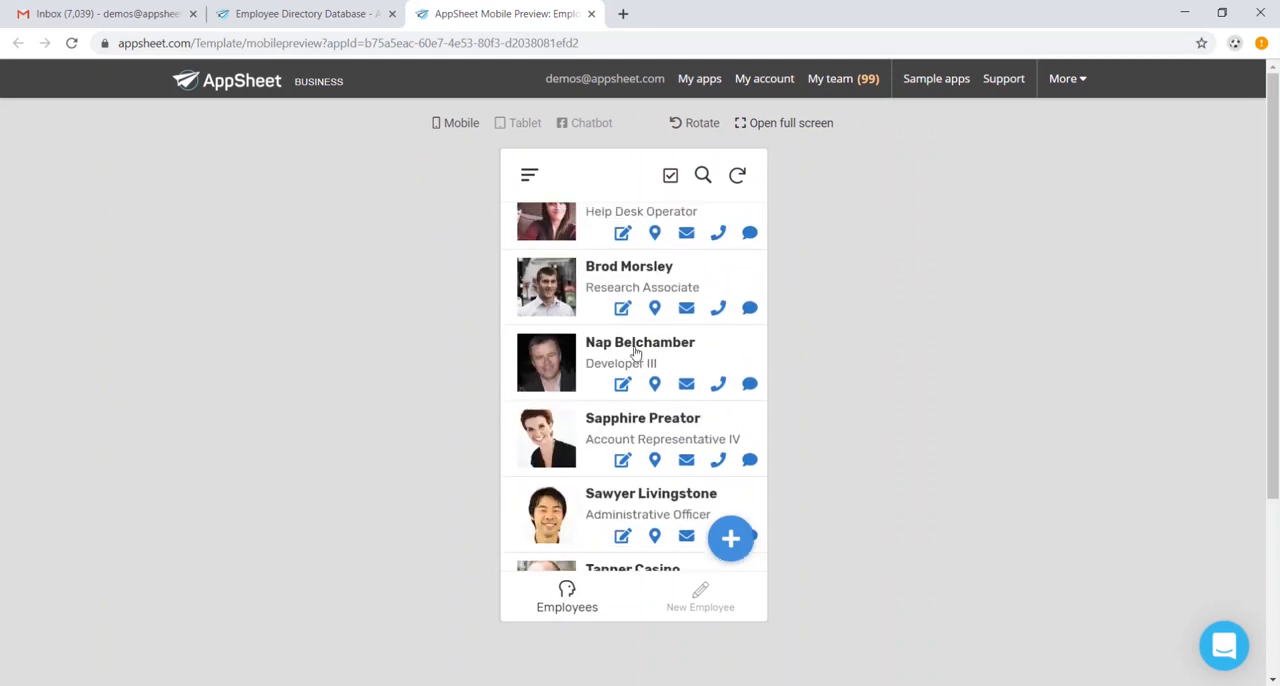
pyautogui.scroll(3, 637, 340)
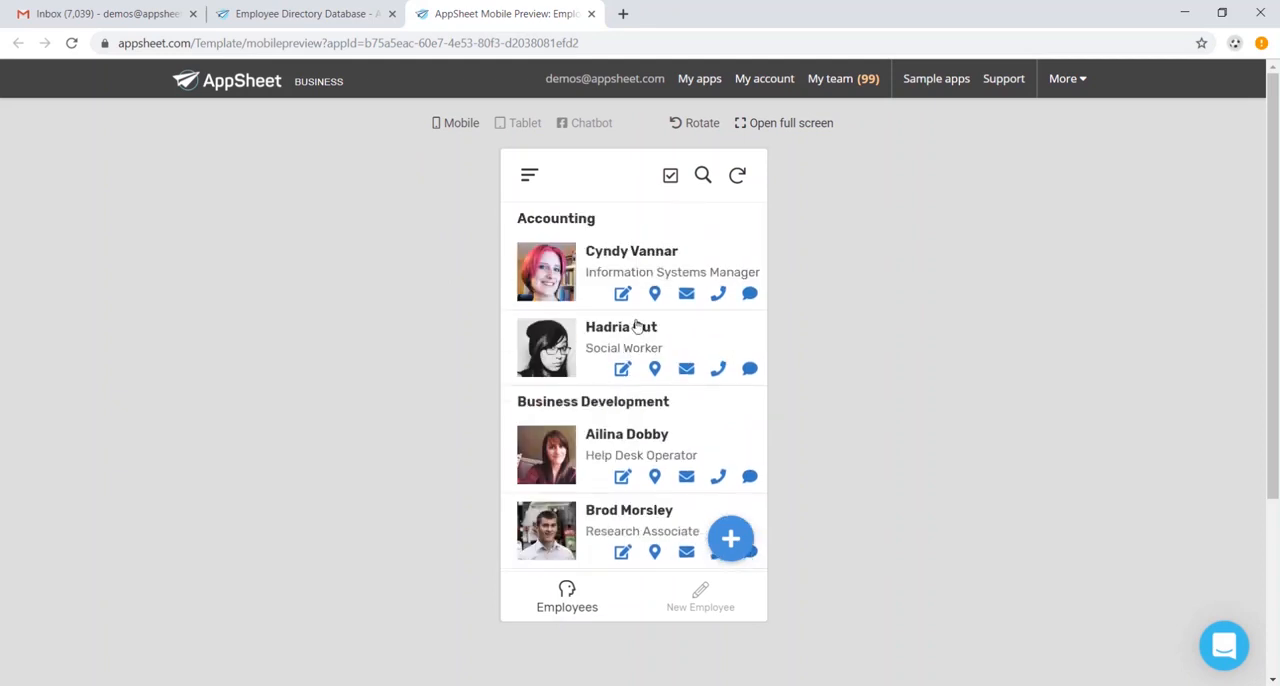
# - Rotate the mobile preview to landscape, and view the employee list in the tablet layout
pyautogui.click(702, 123)
pyautogui.scroll(-2, 531, 218)
pyautogui.scroll(1, 531, 218)
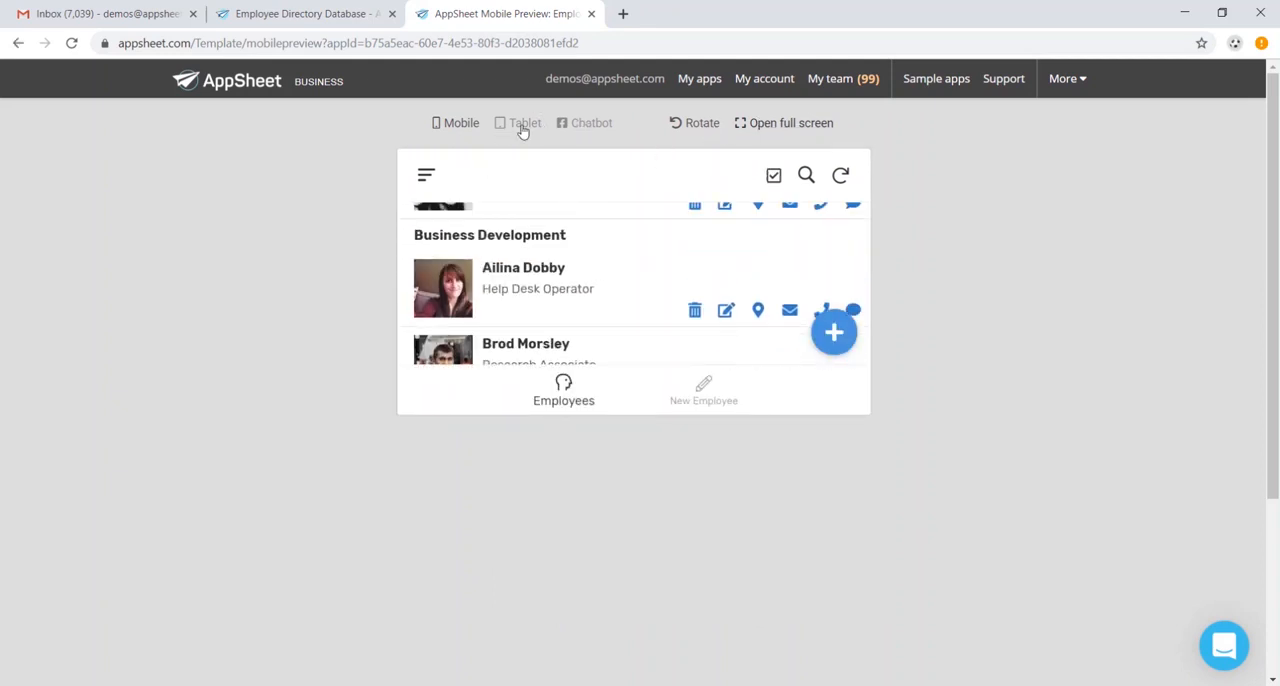
pyautogui.click(520, 123)
pyautogui.scroll(-3, 641, 312)
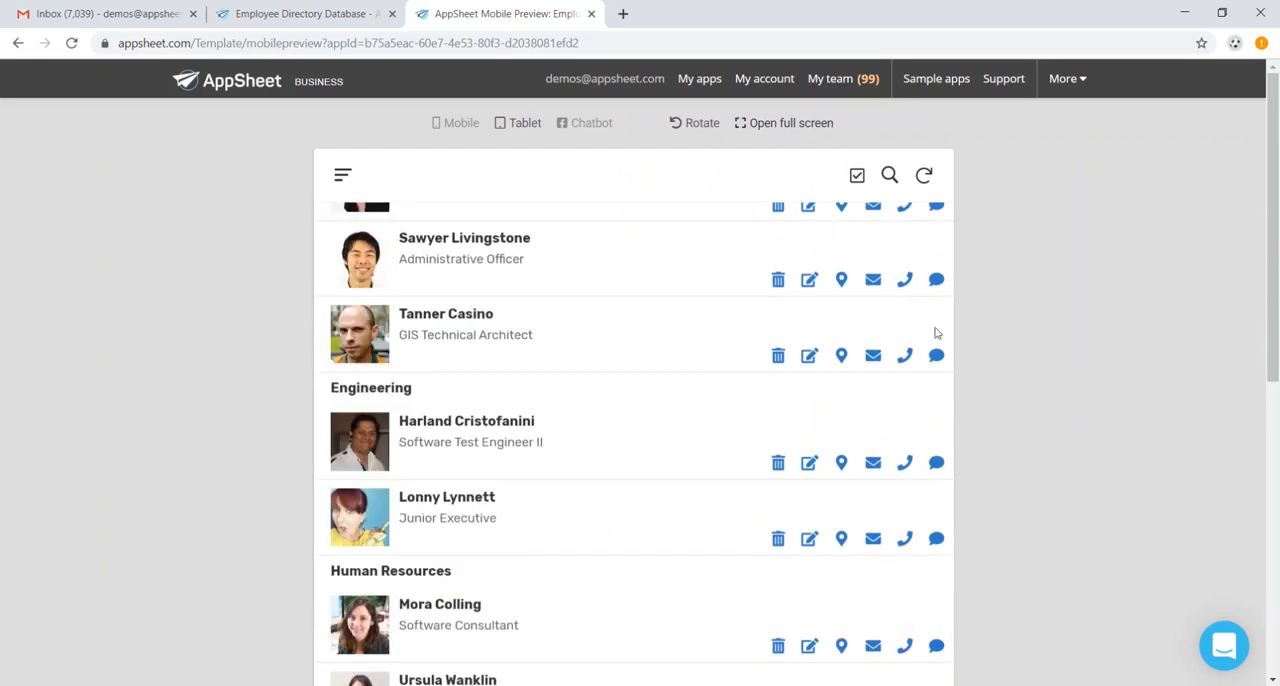
pyautogui.scroll(4, 817, 240)
# - Open the app full screen and browse the employee list grouped by department
pyautogui.click(791, 124)
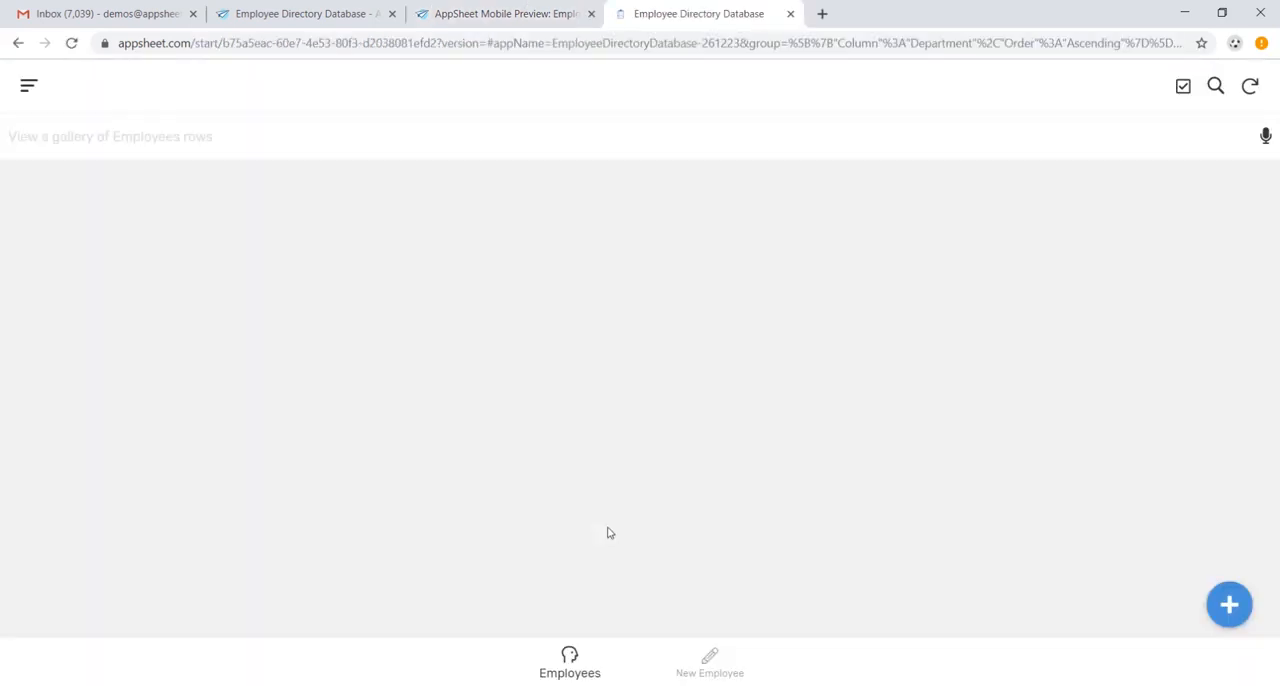
pyautogui.scroll(-1, 633, 483)
pyautogui.scroll(-5, 633, 483)
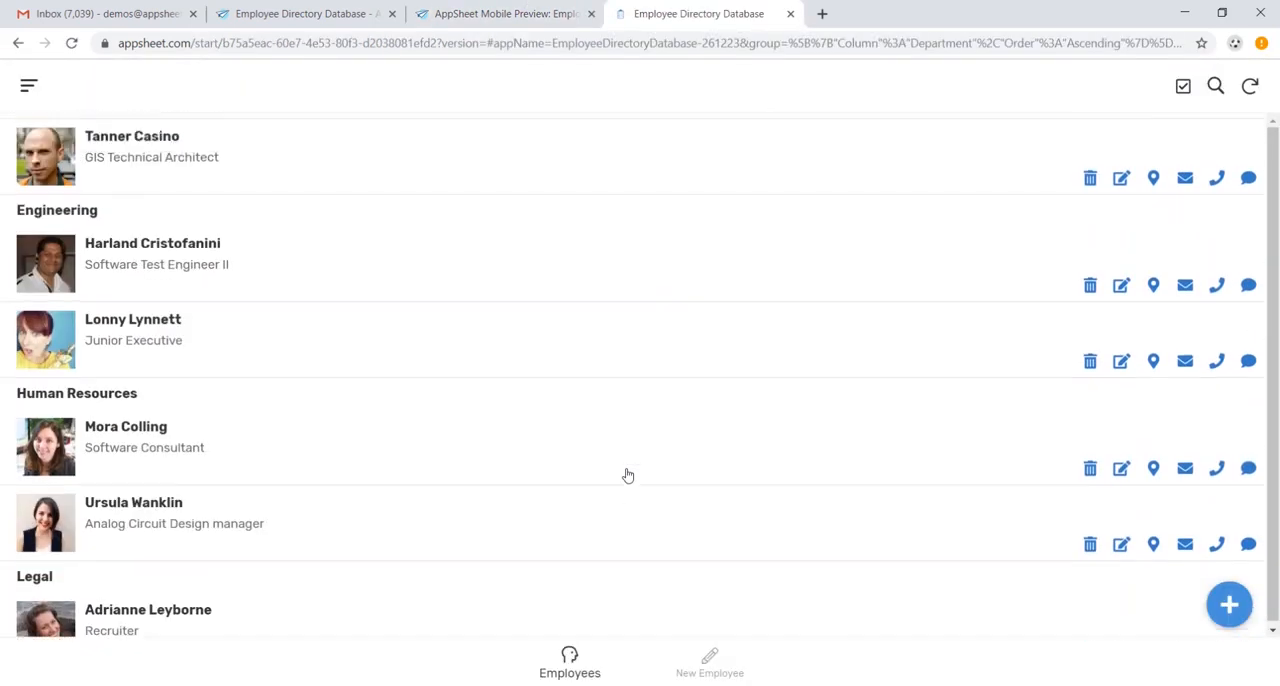
pyautogui.scroll(6, 626, 474)
pyautogui.scroll(-3, 522, 469)
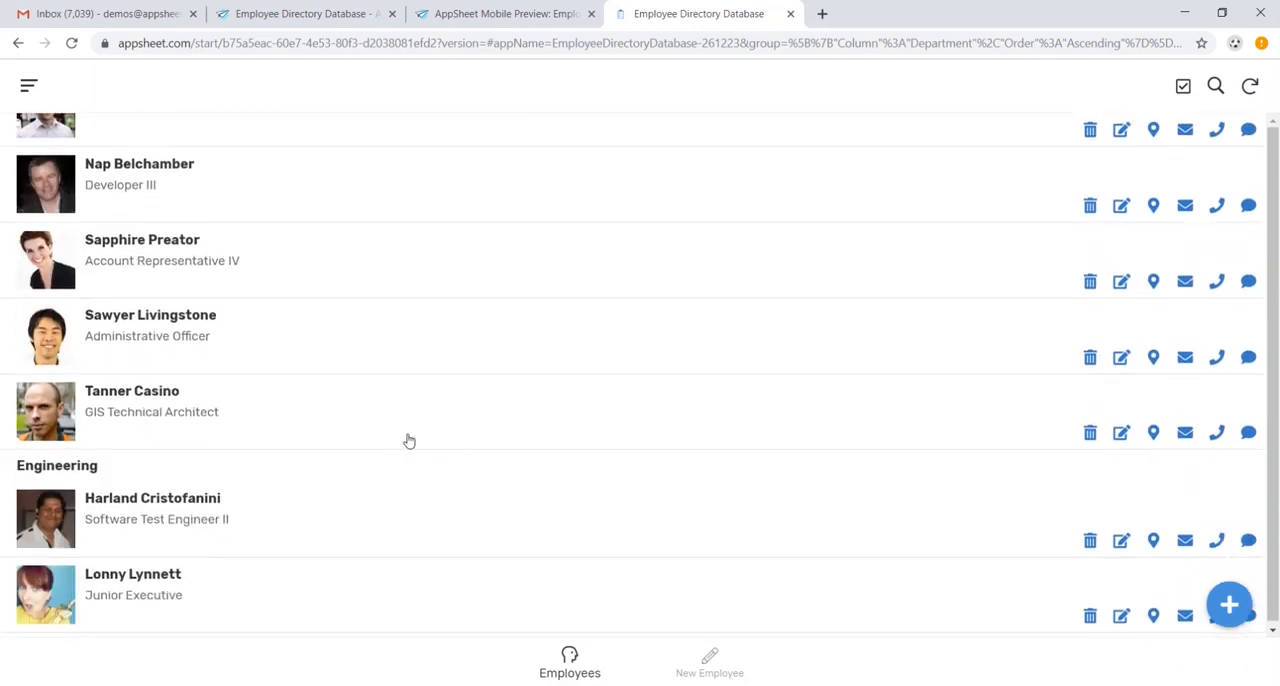
# - Review the detail record of a Business Development employee in the full-screen app, and return to the Employees list
pyautogui.click(439, 416)
pyautogui.scroll(-3, 590, 451)
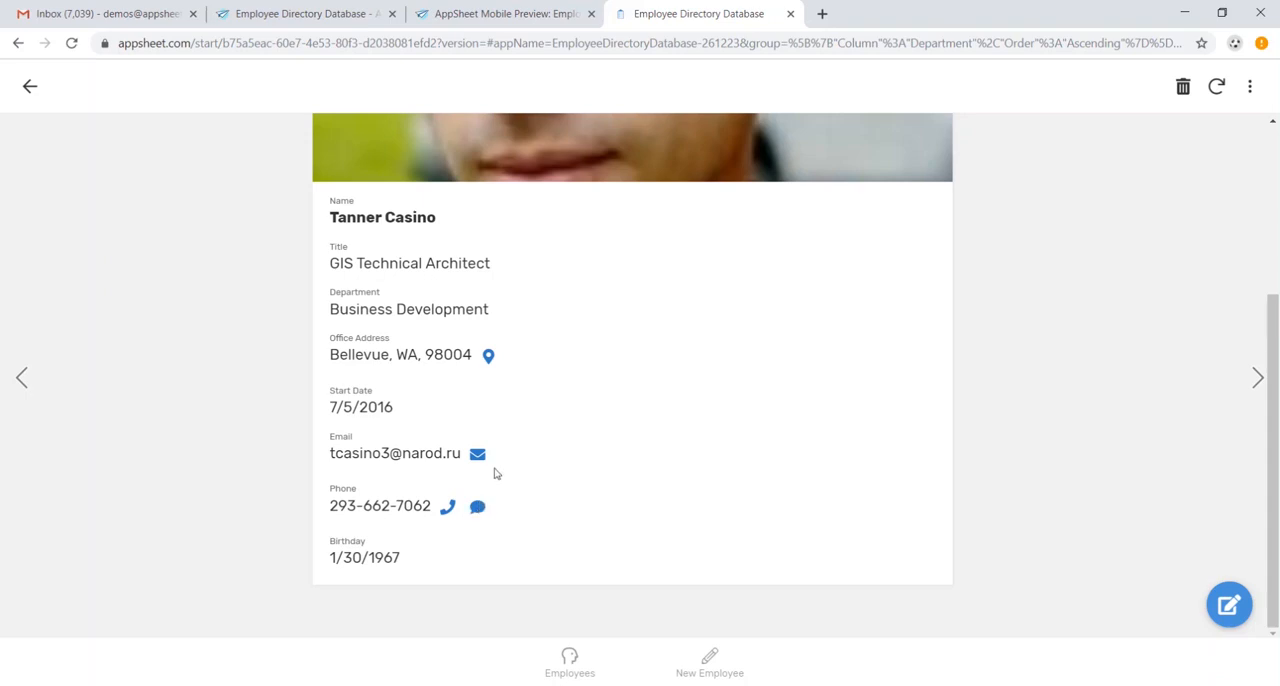
pyautogui.scroll(3, 562, 477)
pyautogui.click(570, 660)
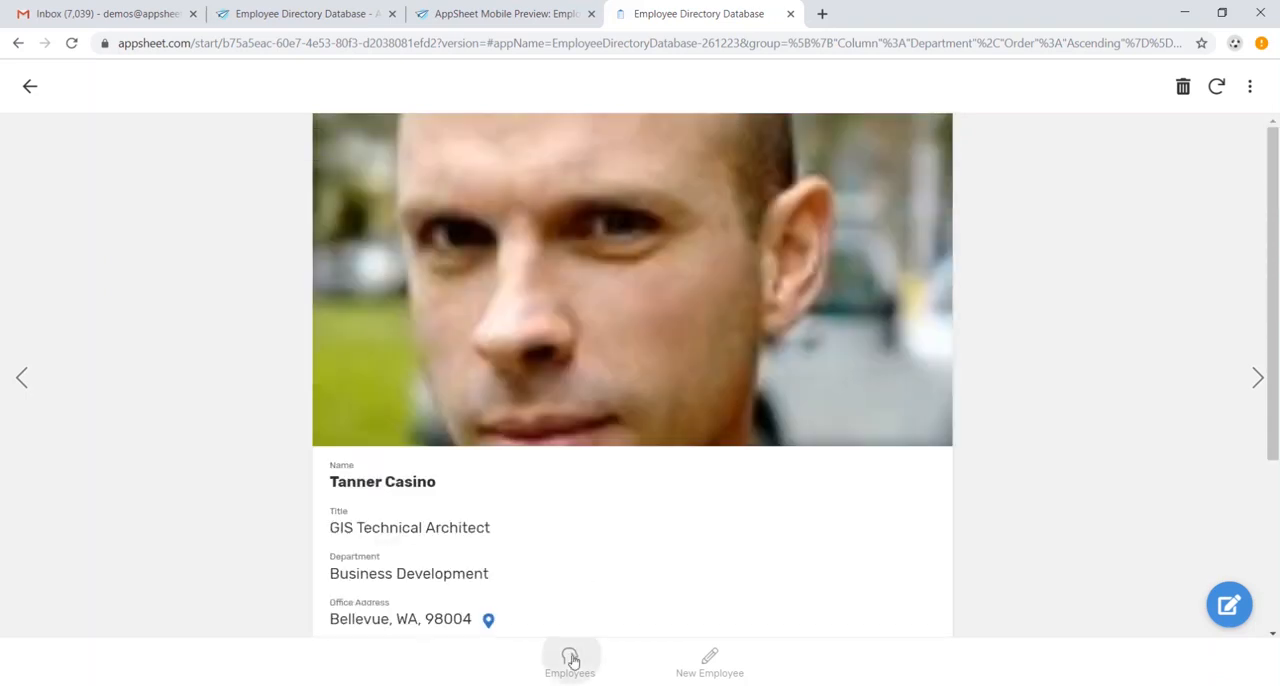
pyautogui.scroll(5, 597, 540)
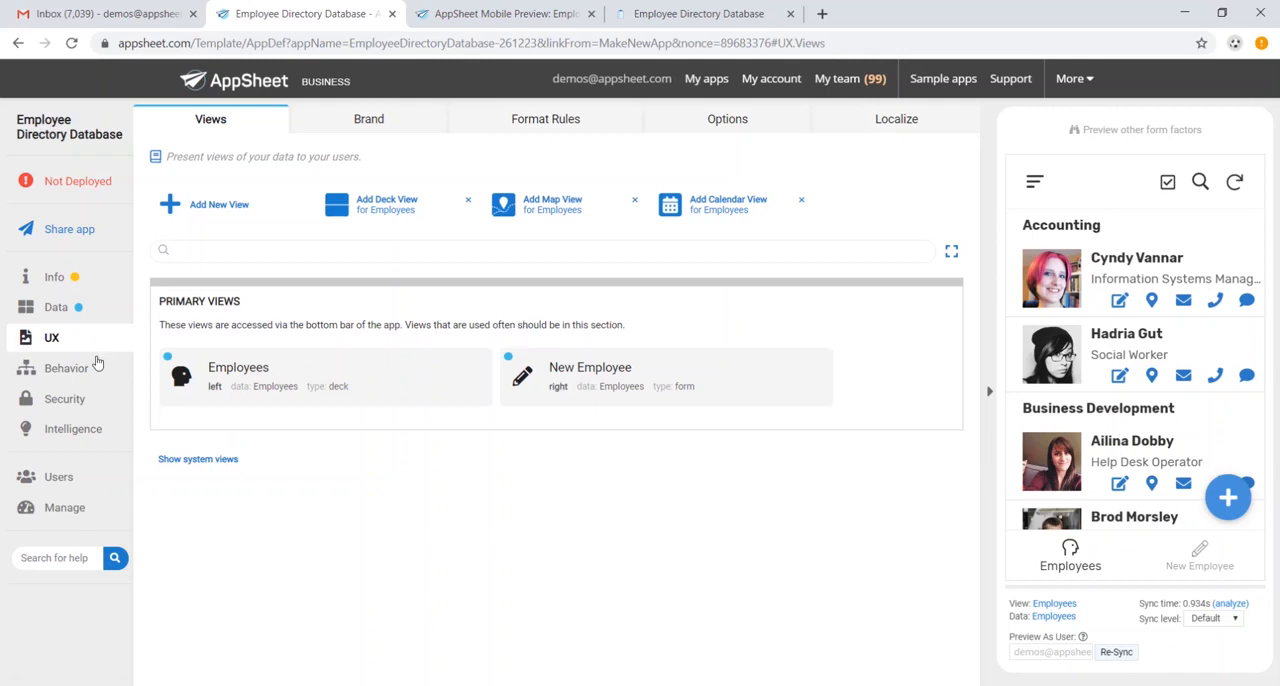
# - Add a new behavior action for the Employees table and review the available action types
pyautogui.click(88, 373)
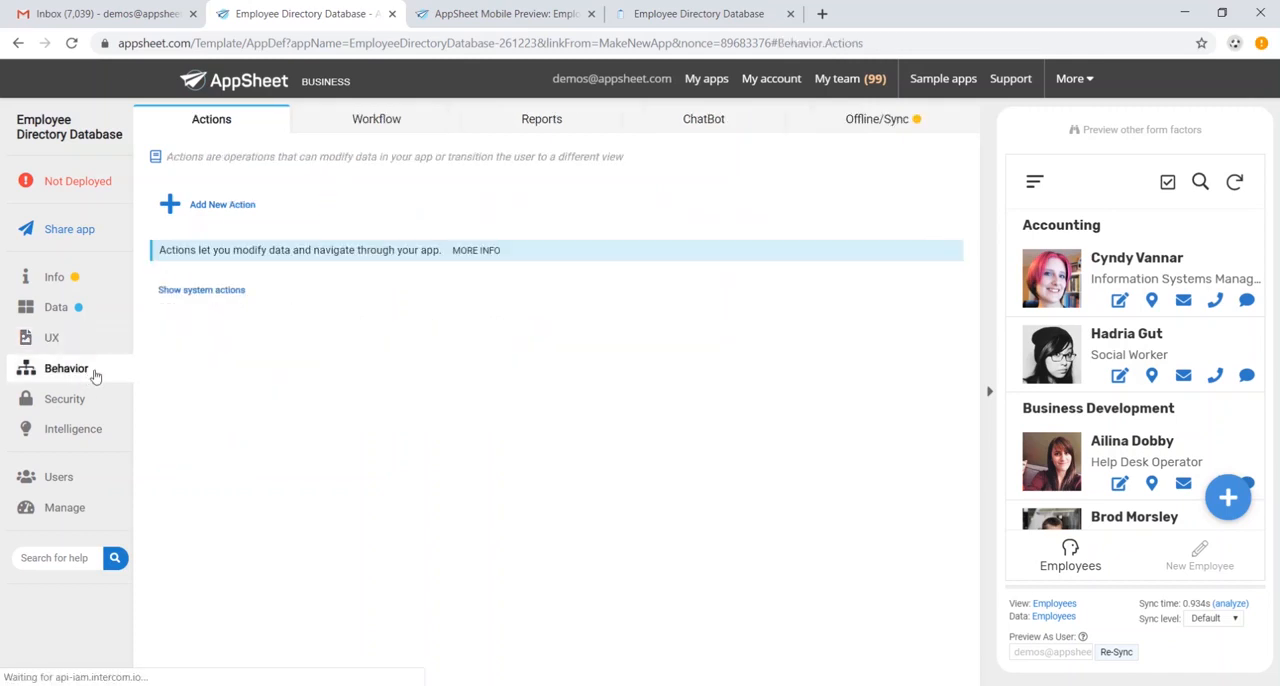
pyautogui.click(255, 210)
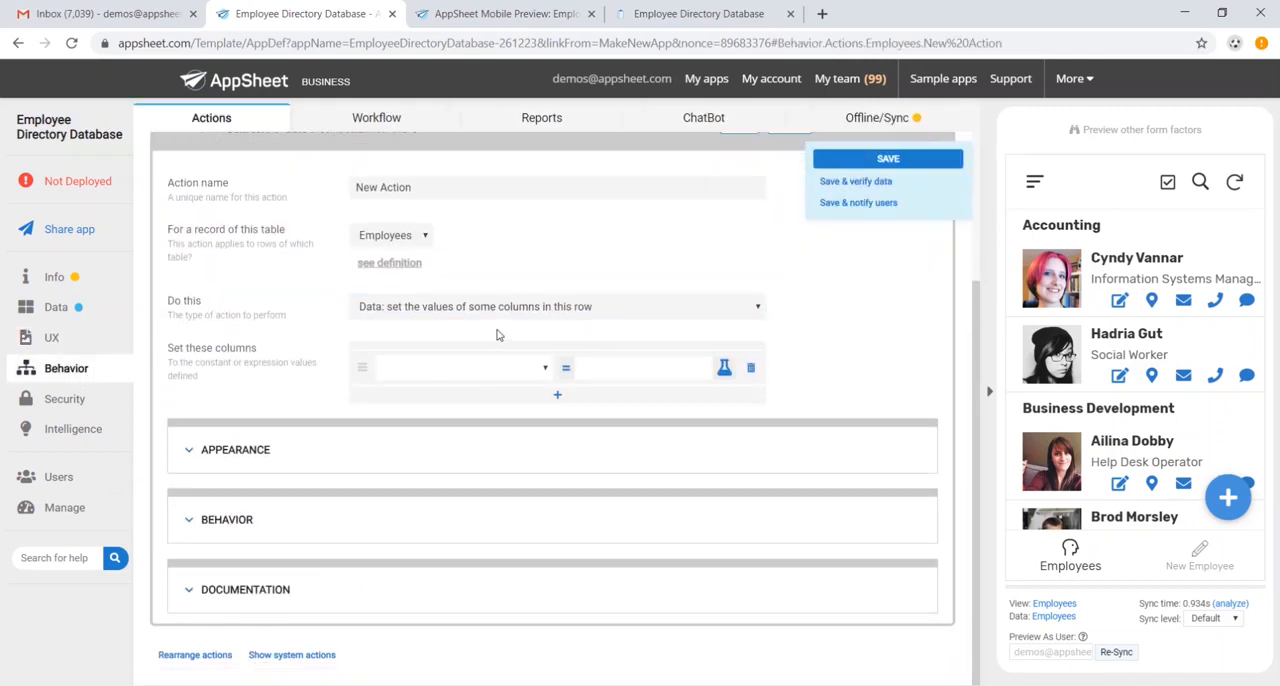
pyautogui.click(514, 308)
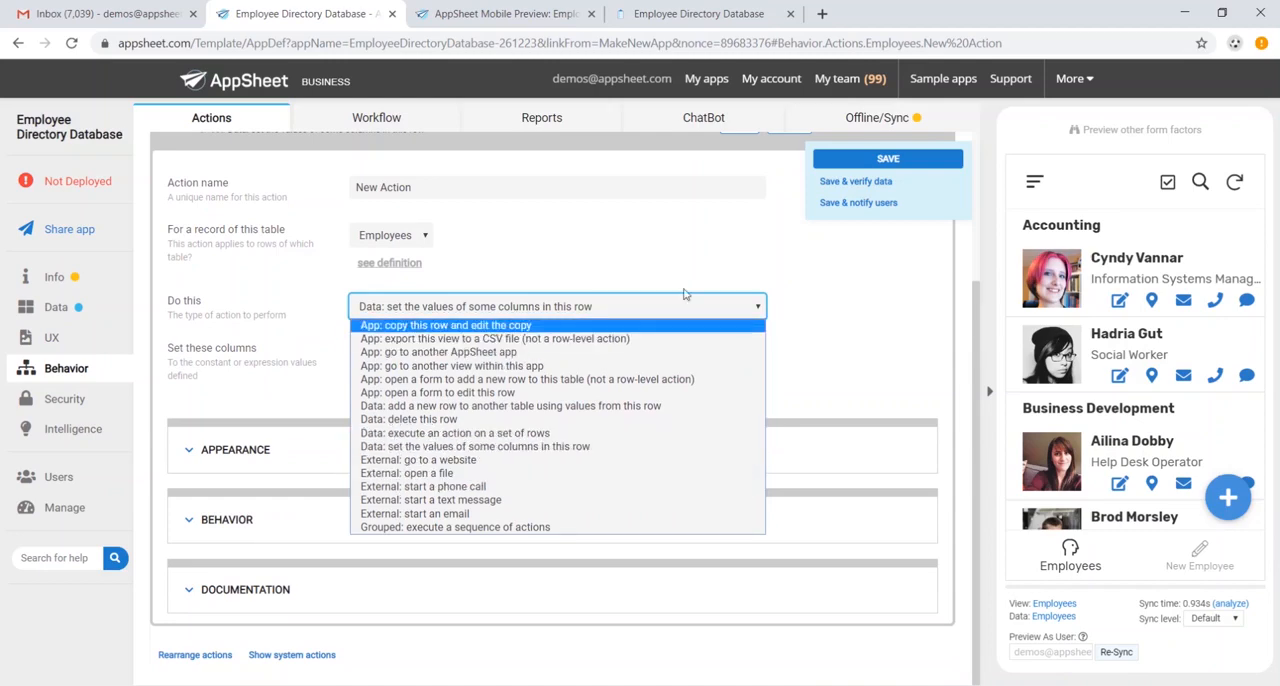
pyautogui.click(843, 260)
pyautogui.scroll(2, 840, 283)
# - Add a new workflow rule to look over its sections, and delete the rule
pyautogui.click(376, 117)
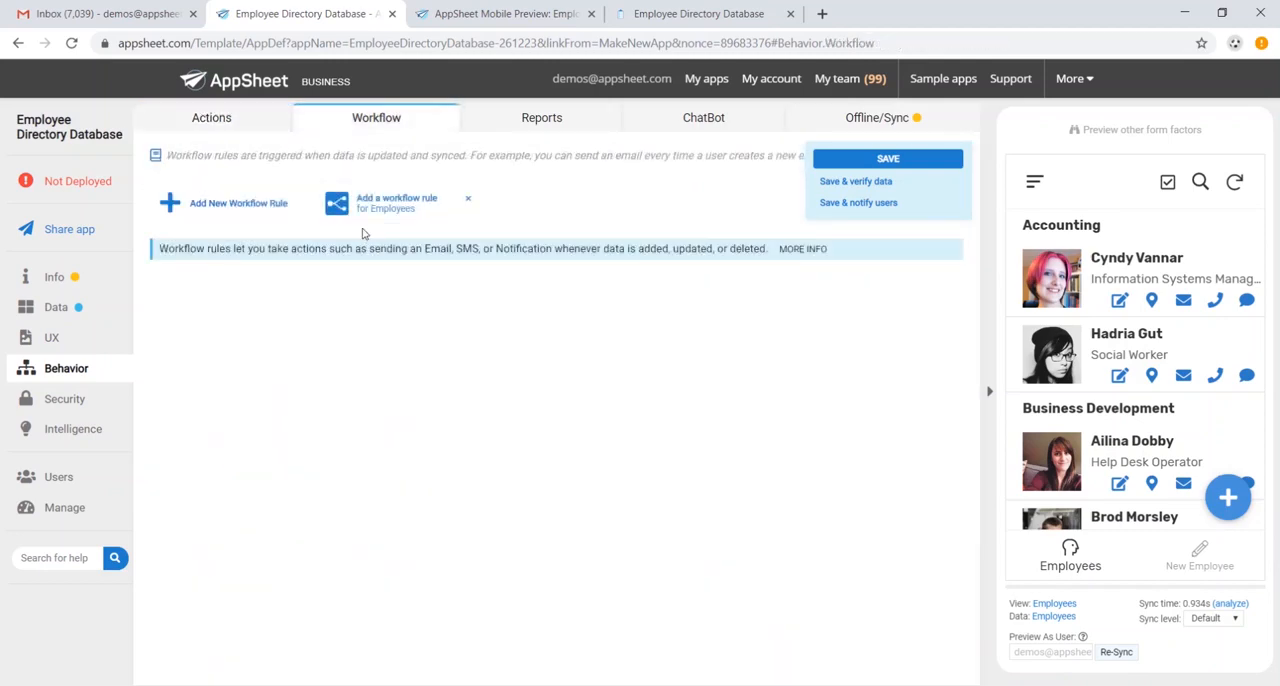
pyautogui.click(276, 211)
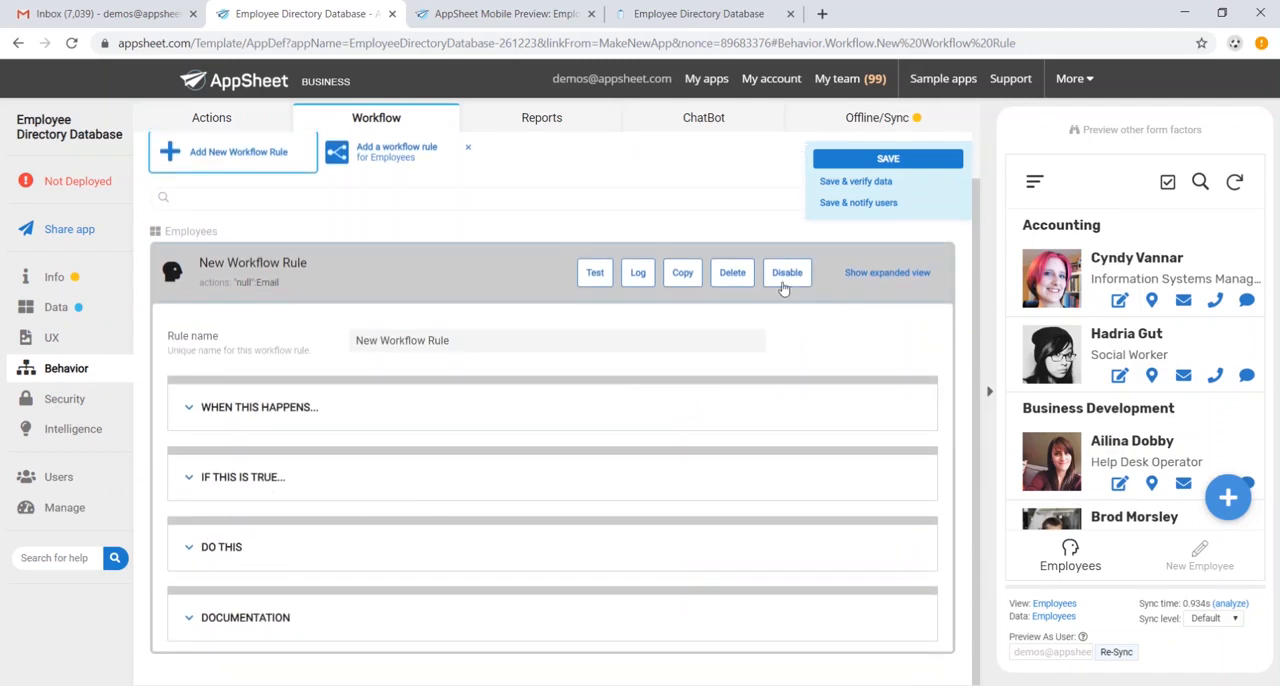
pyautogui.click(730, 276)
pyautogui.click(726, 276)
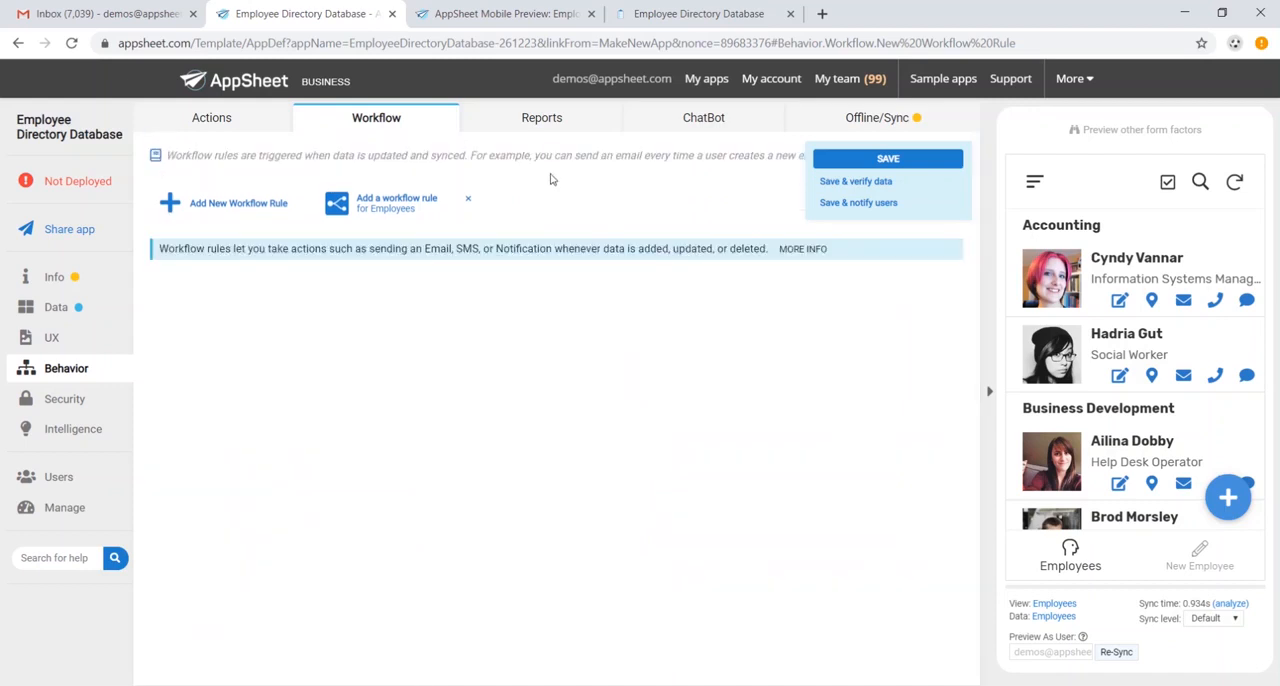
# - Add a new report and name it Monthly Headcount
pyautogui.click(558, 118)
pyautogui.click(211, 205)
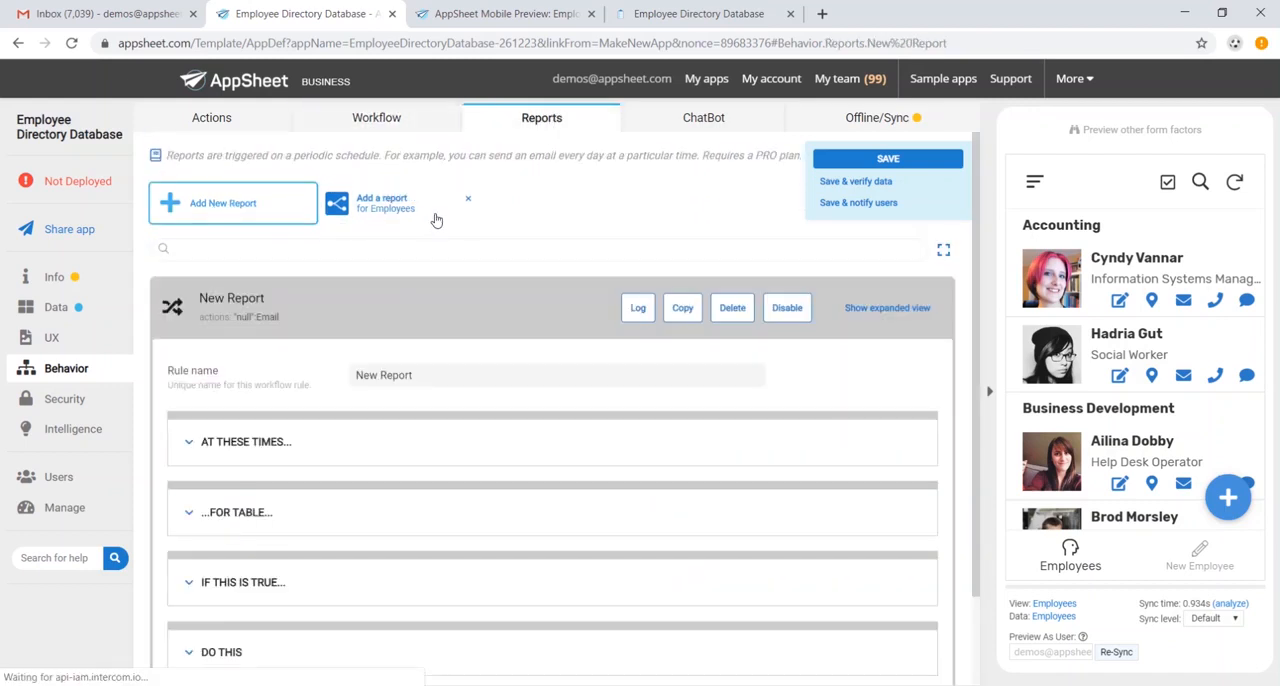
pyautogui.moveTo(444, 270); pyautogui.dragTo(221, 239)
pyautogui.write('Monthly Headcount')
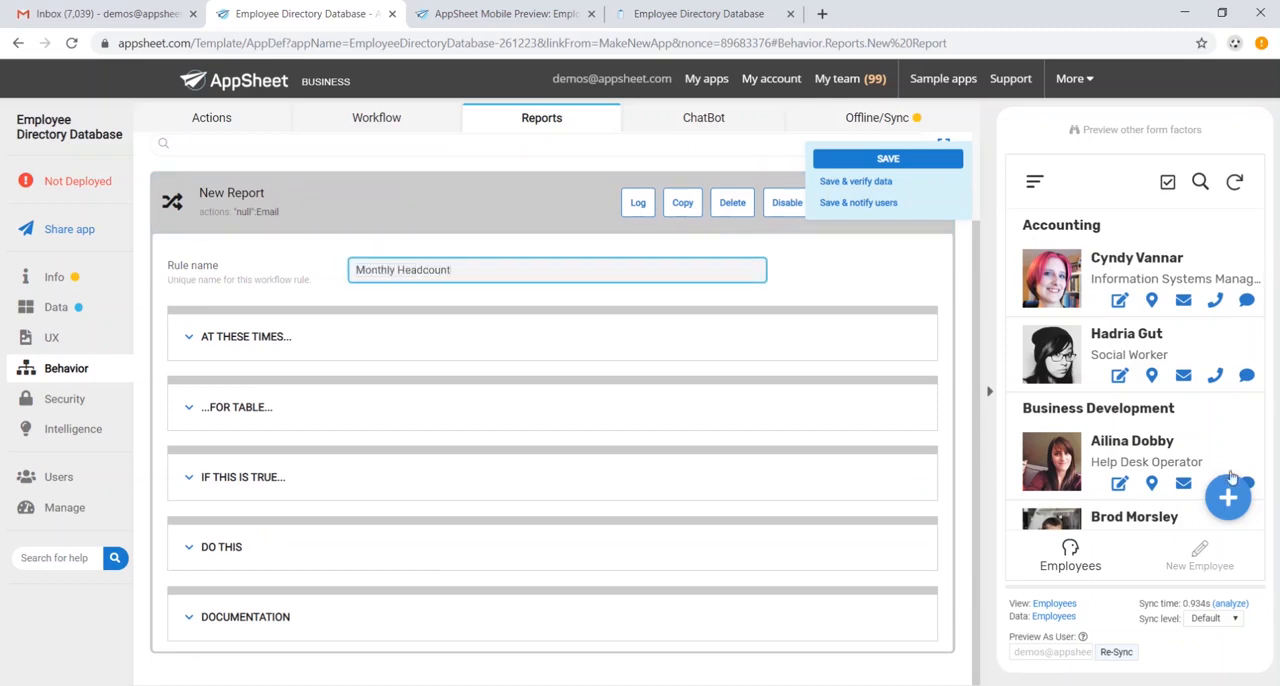
# - Review the Monthly Headcount report's schedule, table and condition settings
pyautogui.click(246, 337)
pyautogui.scroll(-3, 354, 346)
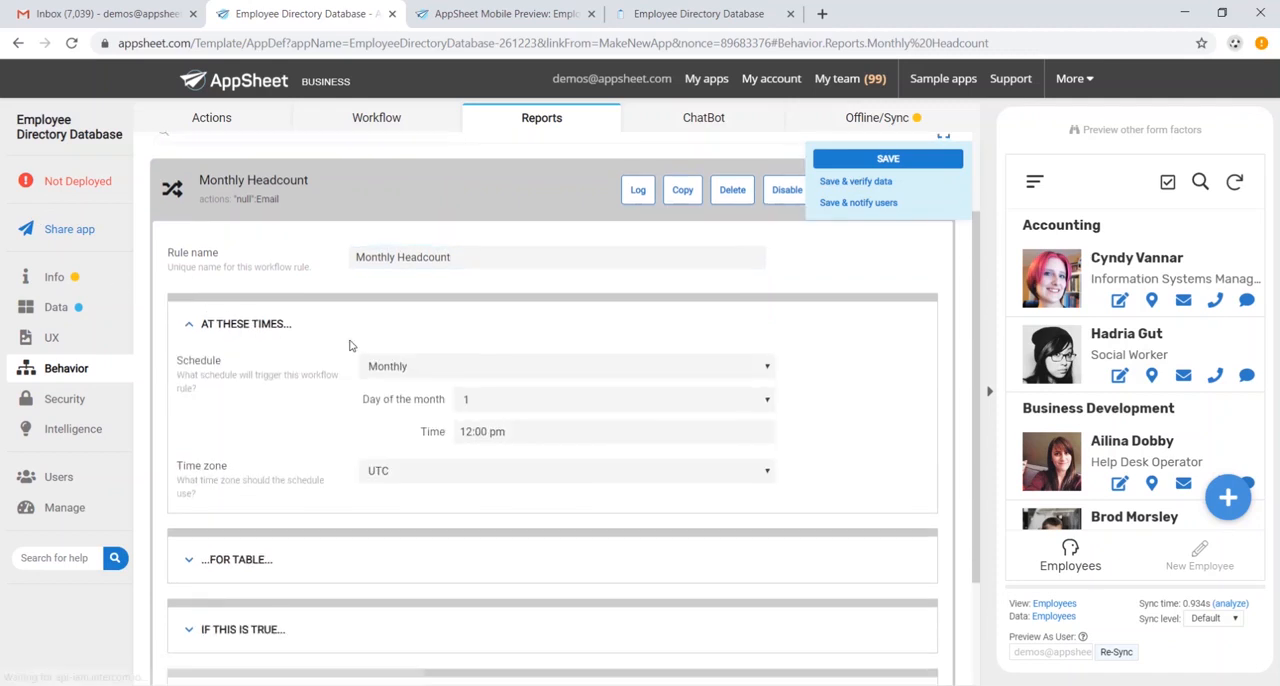
pyautogui.click(258, 423)
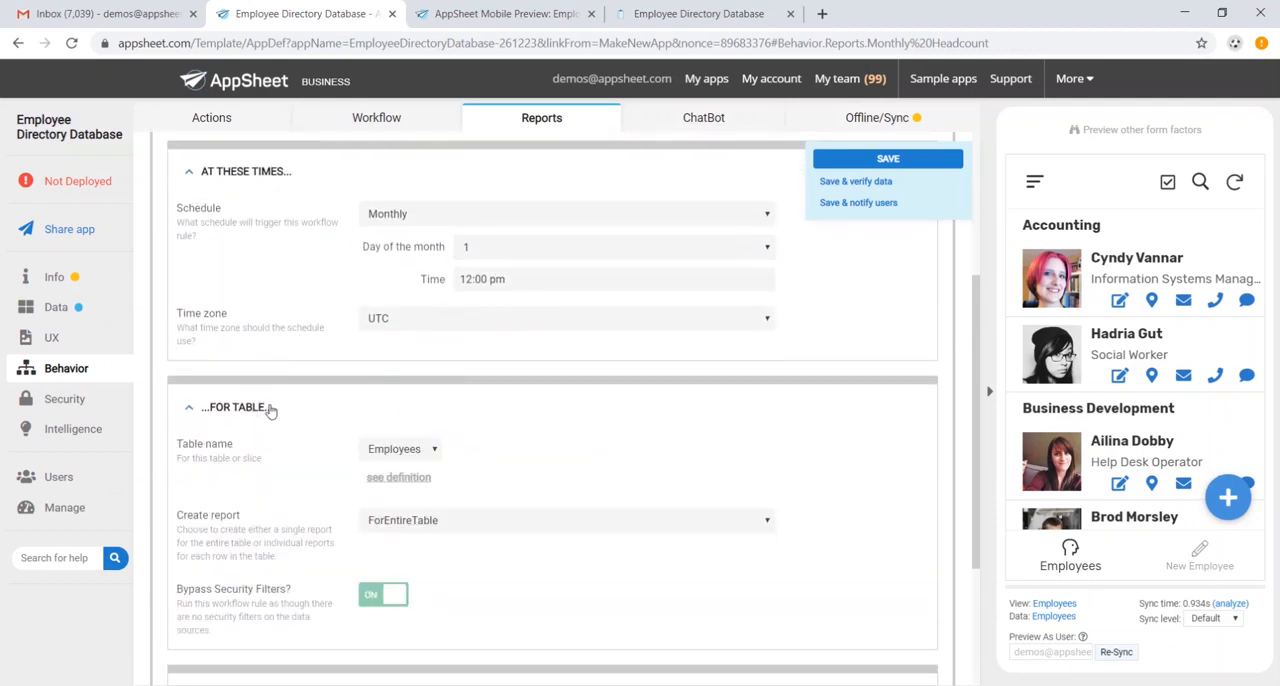
pyautogui.scroll(-2, 300, 440)
pyautogui.click(257, 537)
pyautogui.scroll(-2, 378, 485)
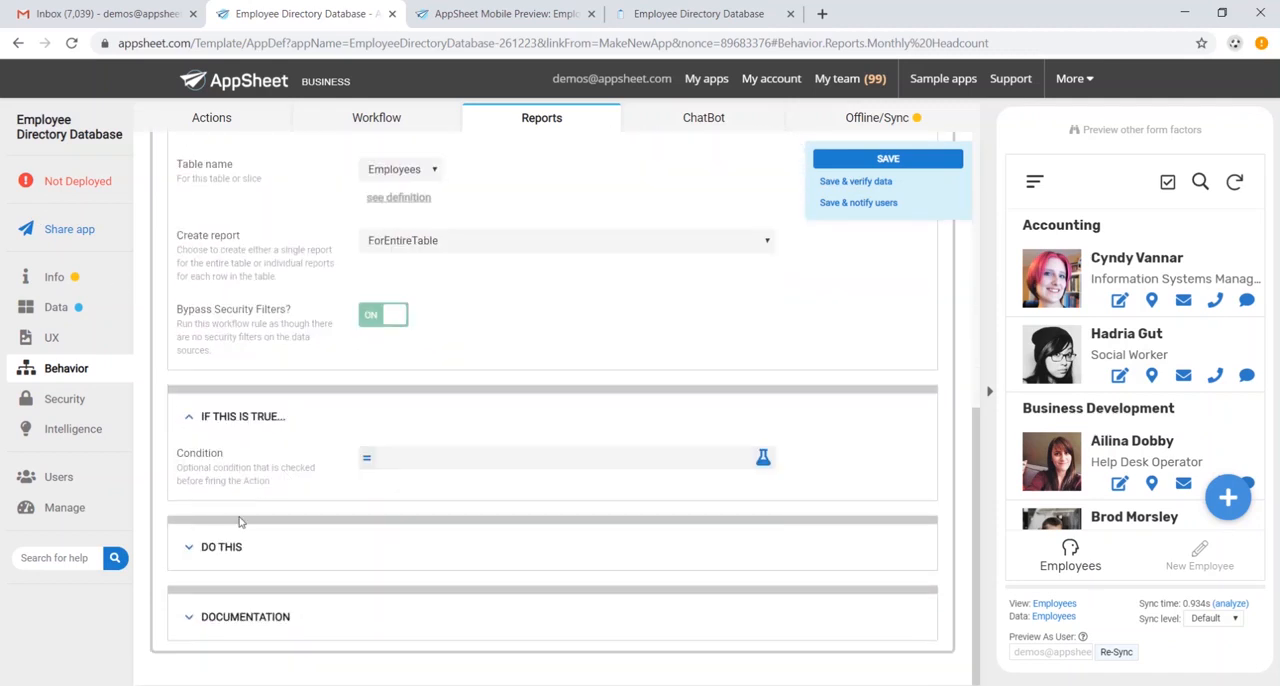
# - Add the recipient's e-mail address to the Monthly Headcount report's email action, and save the app
pyautogui.click(214, 546)
pyautogui.scroll(-3, 380, 480)
pyautogui.scroll(-1, 425, 448)
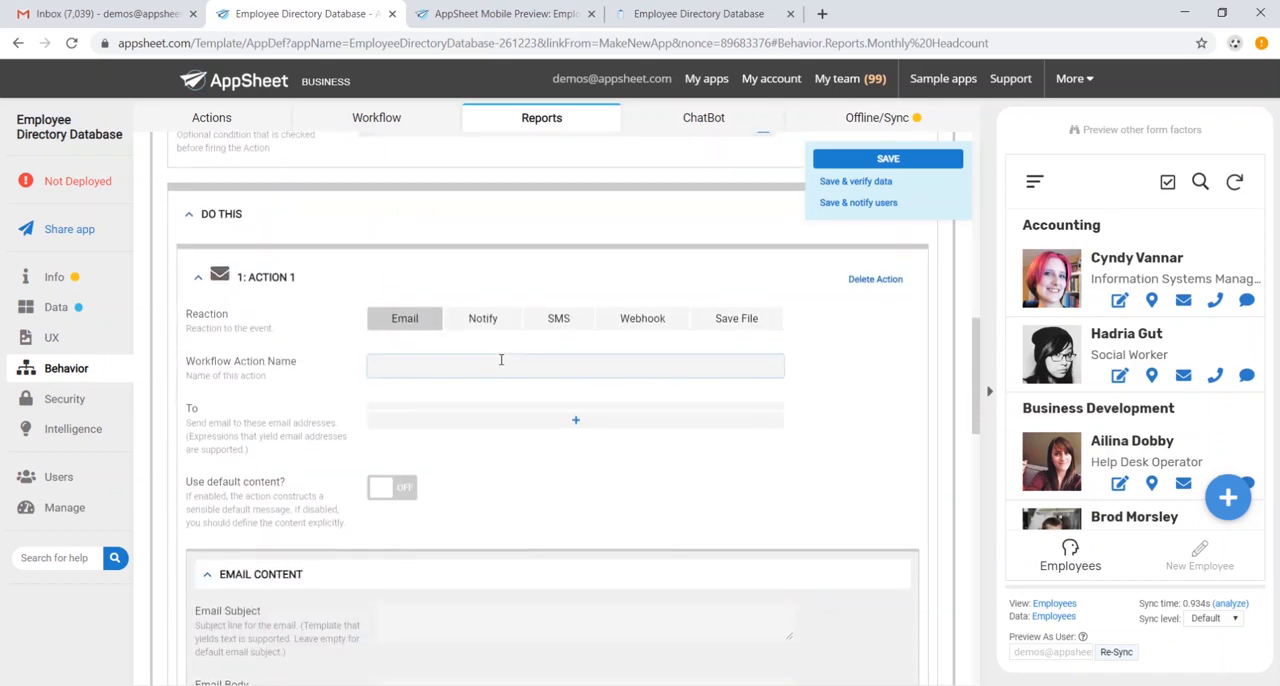
pyautogui.click(509, 427)
pyautogui.click(507, 421)
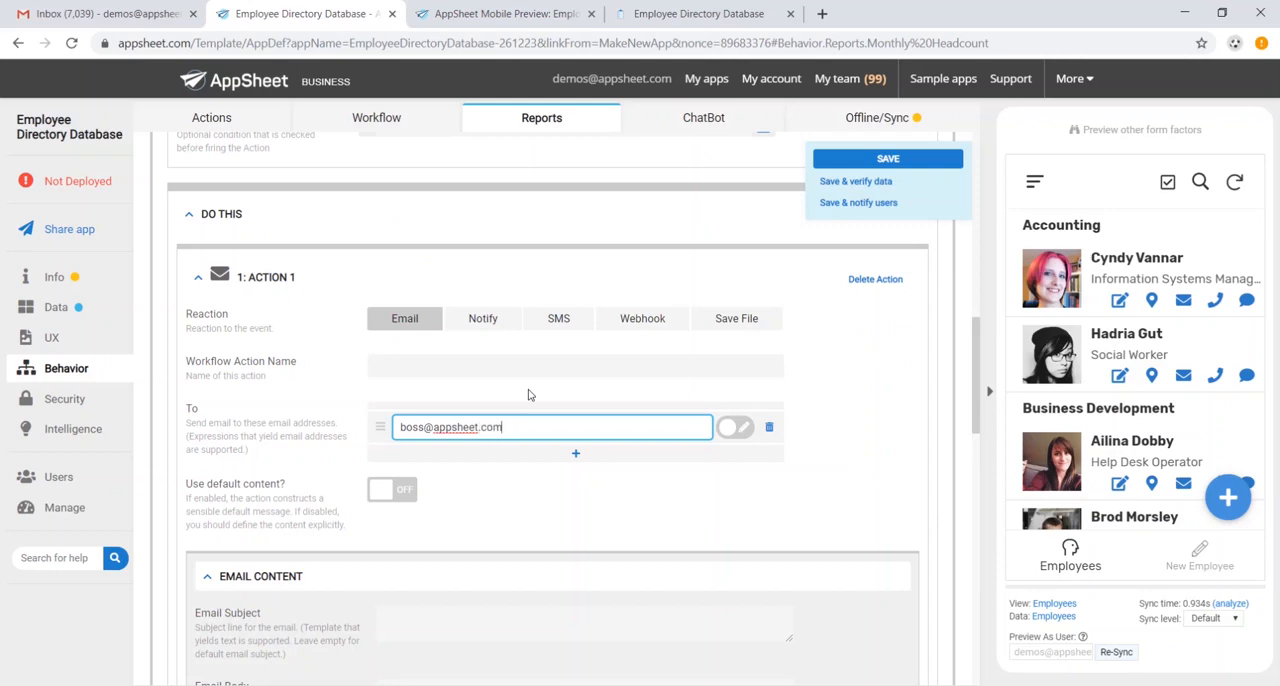
pyautogui.click(888, 158)
# - Set the authentication provider for required user sign-in to Microsoft, and save the app
pyautogui.click(70, 401)
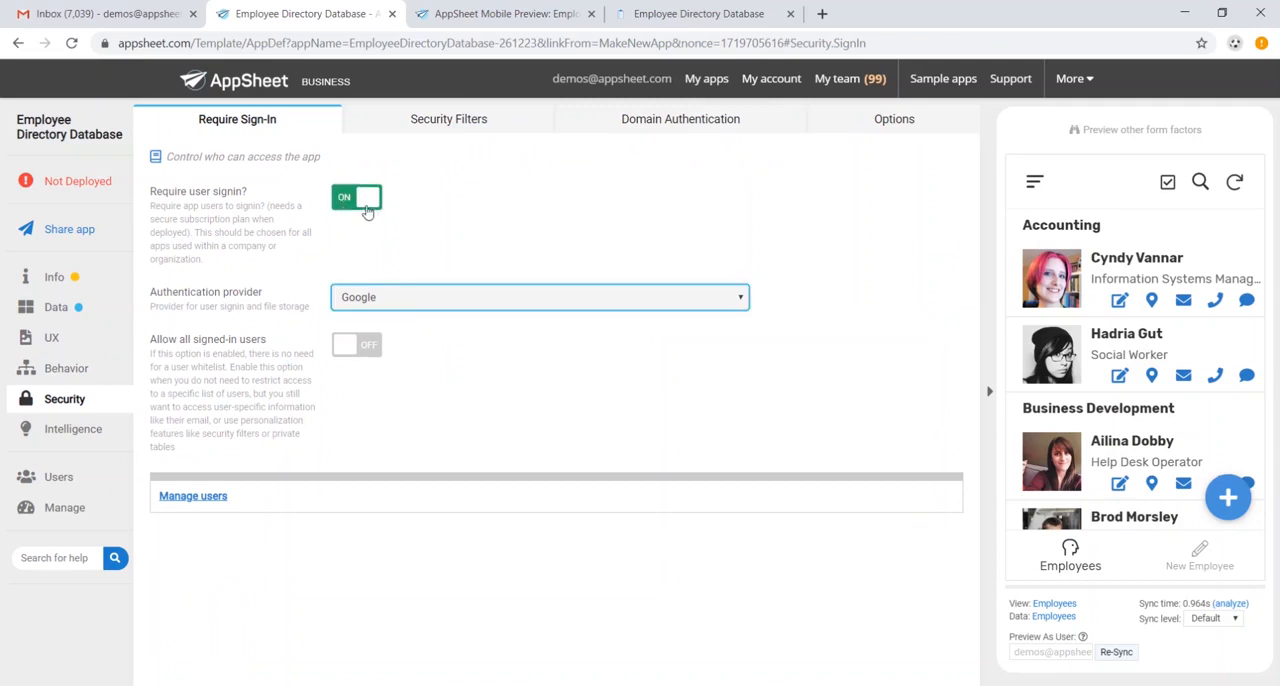
pyautogui.click(423, 300)
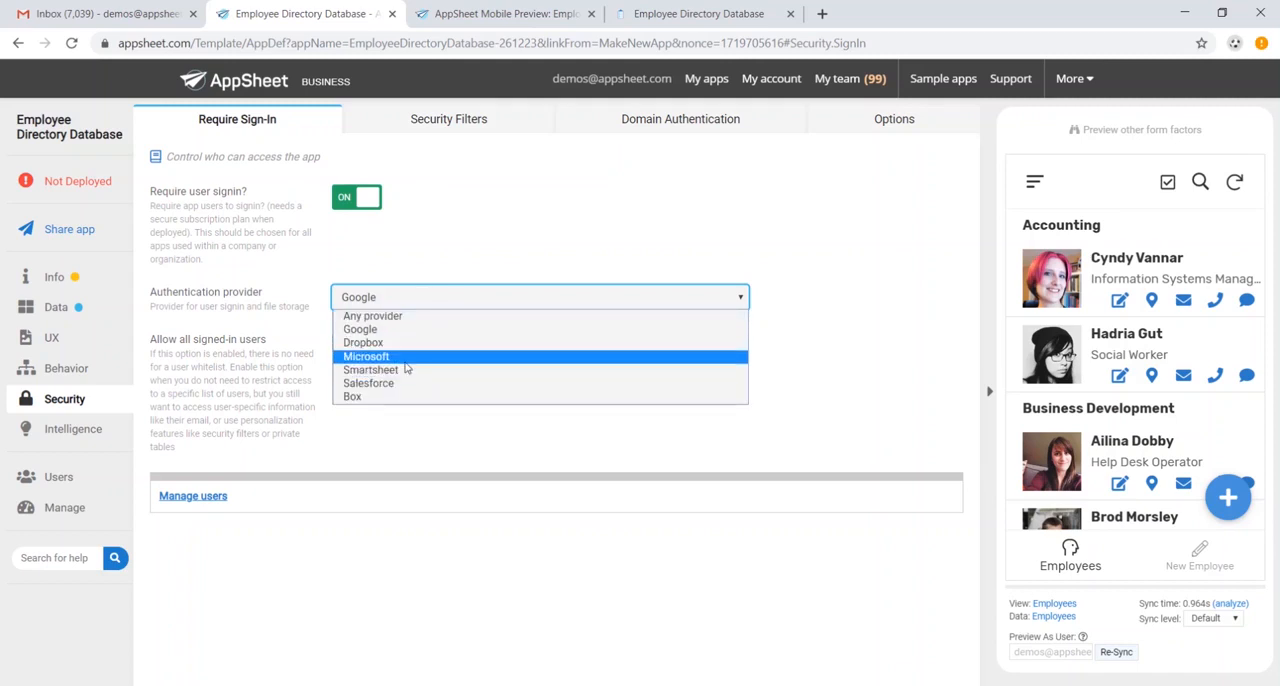
pyautogui.click(406, 356)
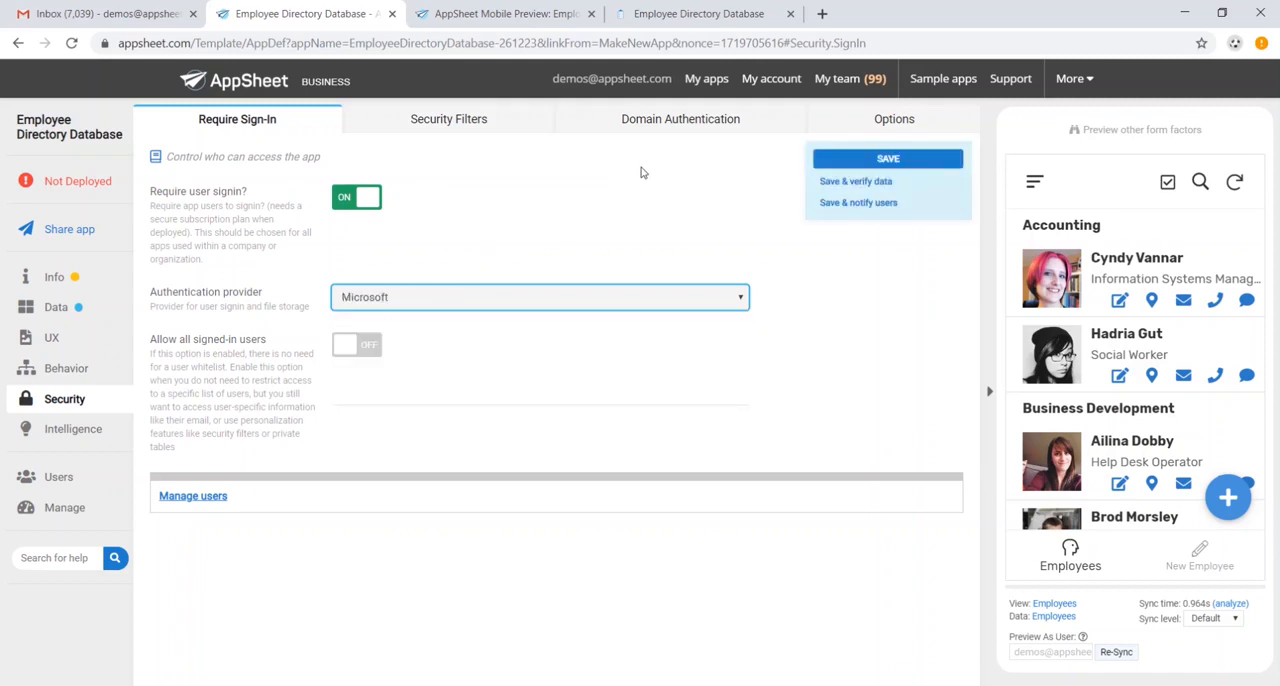
pyautogui.click(932, 160)
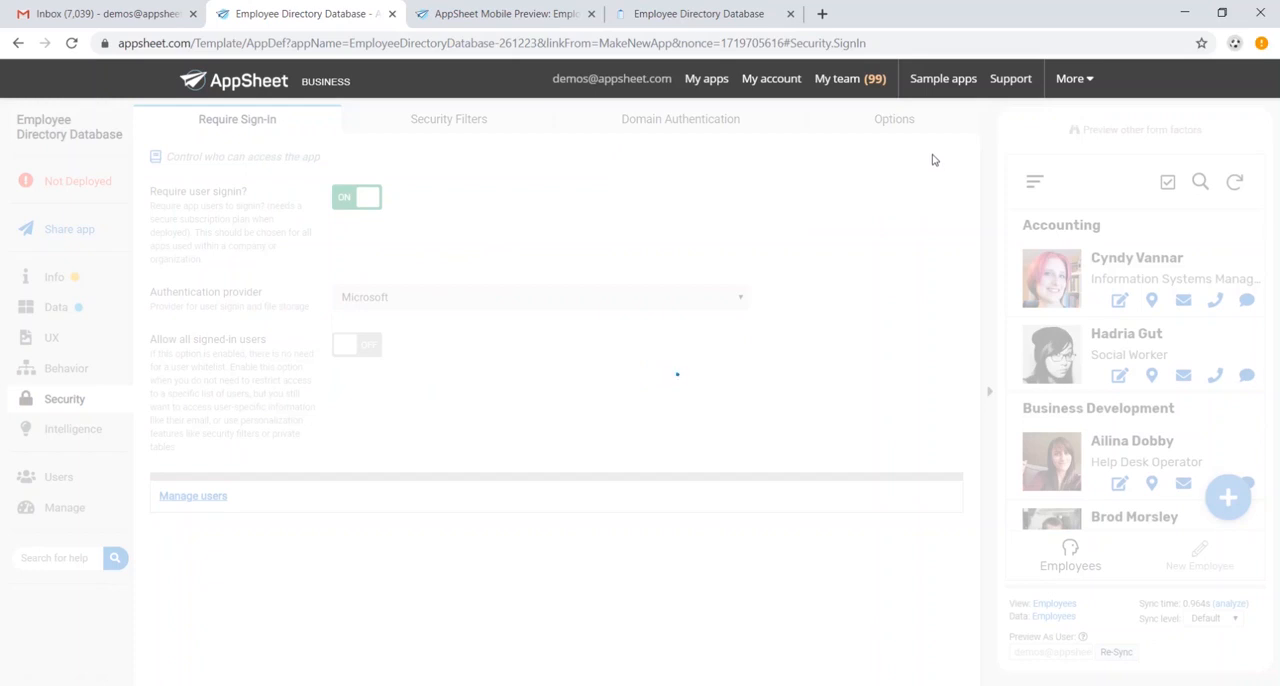
# - Open the app's user sharing settings at the user e-mail entry
pyautogui.click(93, 487)
pyautogui.click(423, 352)
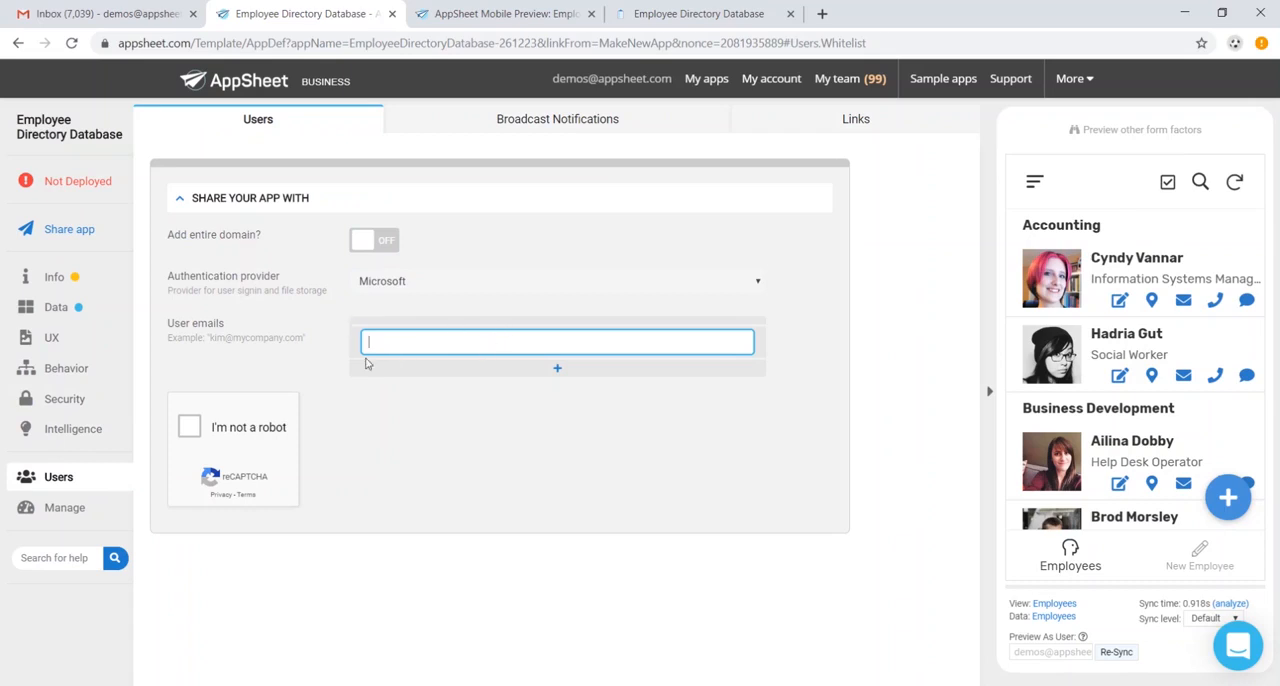
# - Run the deployment check, review its results, and move the app to the deployed state
pyautogui.click(80, 181)
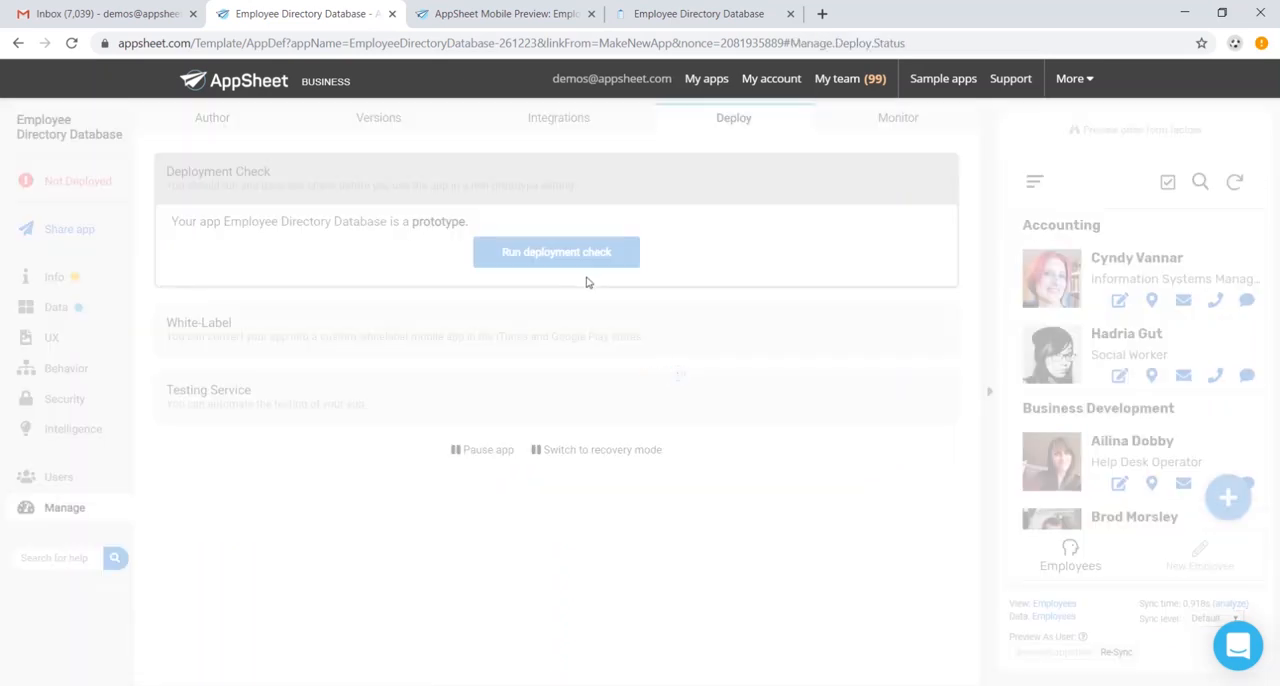
pyautogui.scroll(-1, 588, 284)
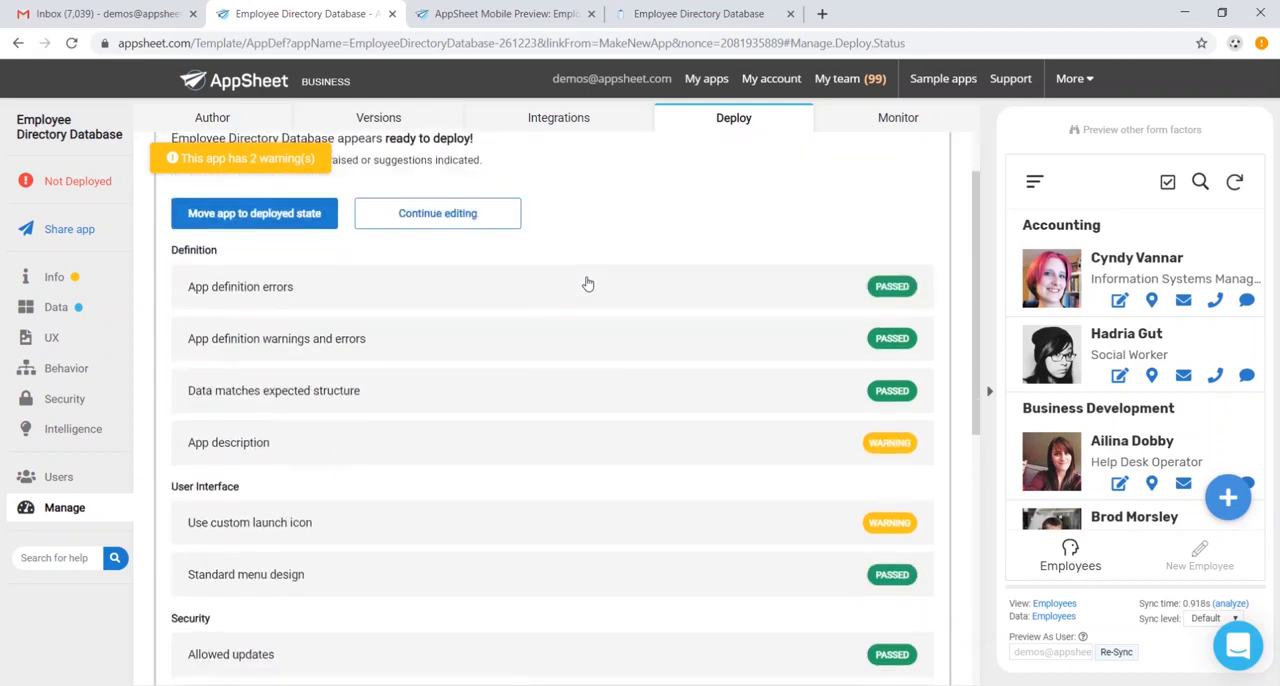
pyautogui.scroll(1, 358, 310)
pyautogui.click(287, 301)
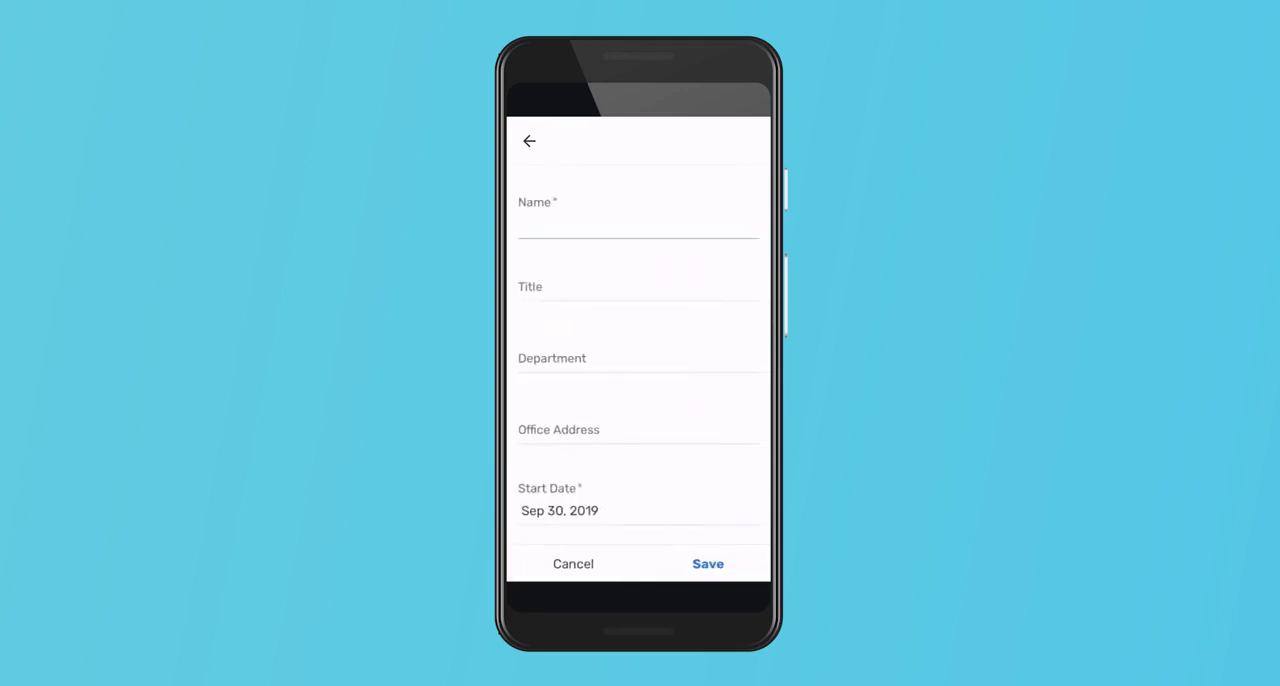
# - Look through the new employee form on the phone, and cancel it
pyautogui.scroll(-5, 638, 355)
pyautogui.scroll(5, 638, 355)
pyautogui.click(573, 564)
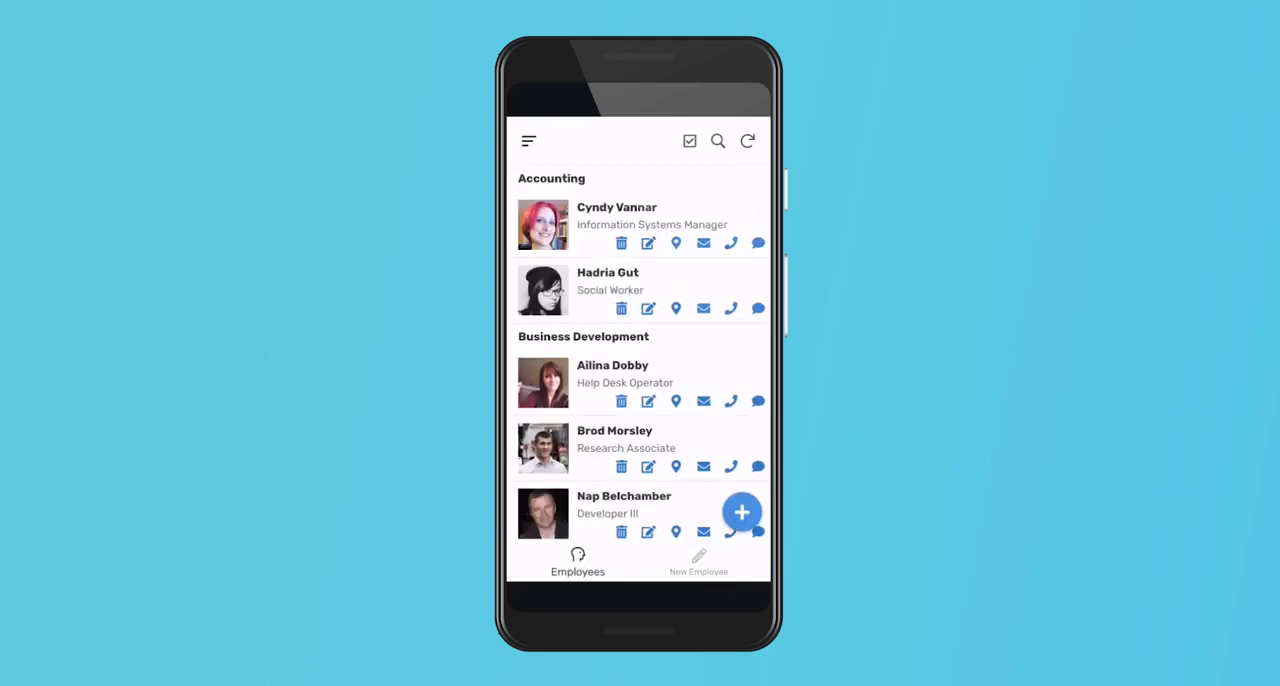
# - Browse the employee list on the phone and review the Human Resources Manager's record under Research and Development
pyautogui.scroll(-10, 638, 355)
pyautogui.scroll(-6, 638, 355)
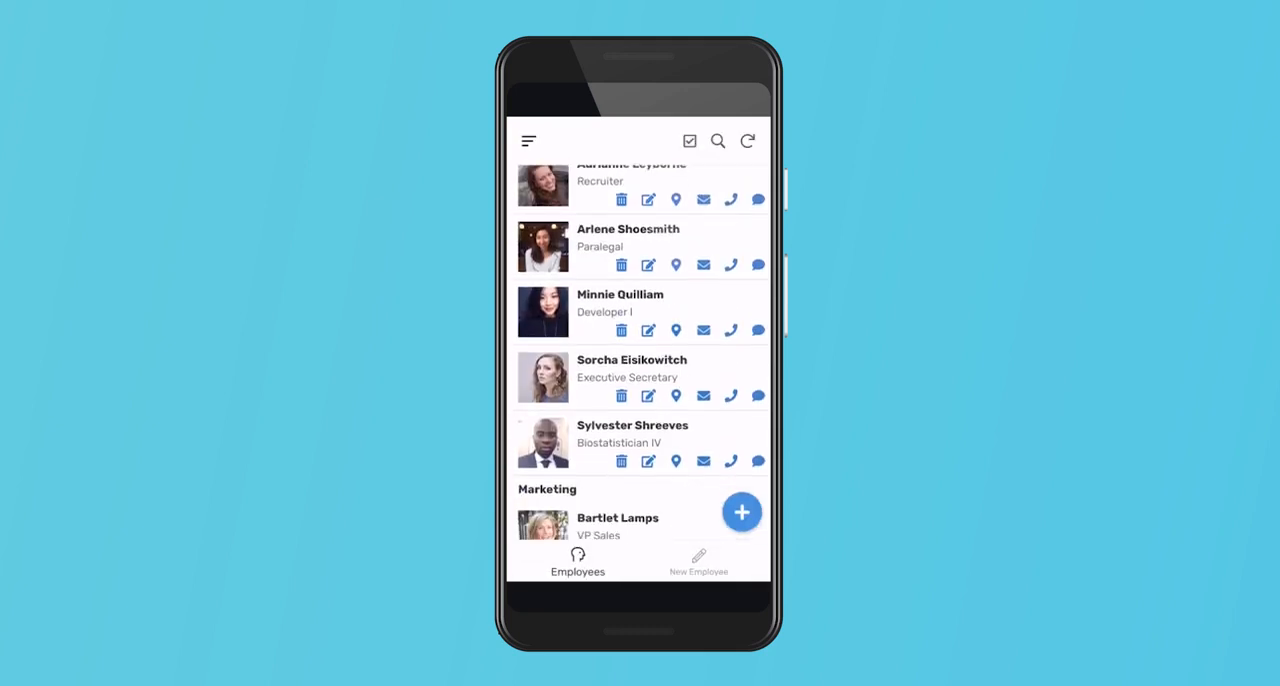
pyautogui.scroll(-1, 642, 352)
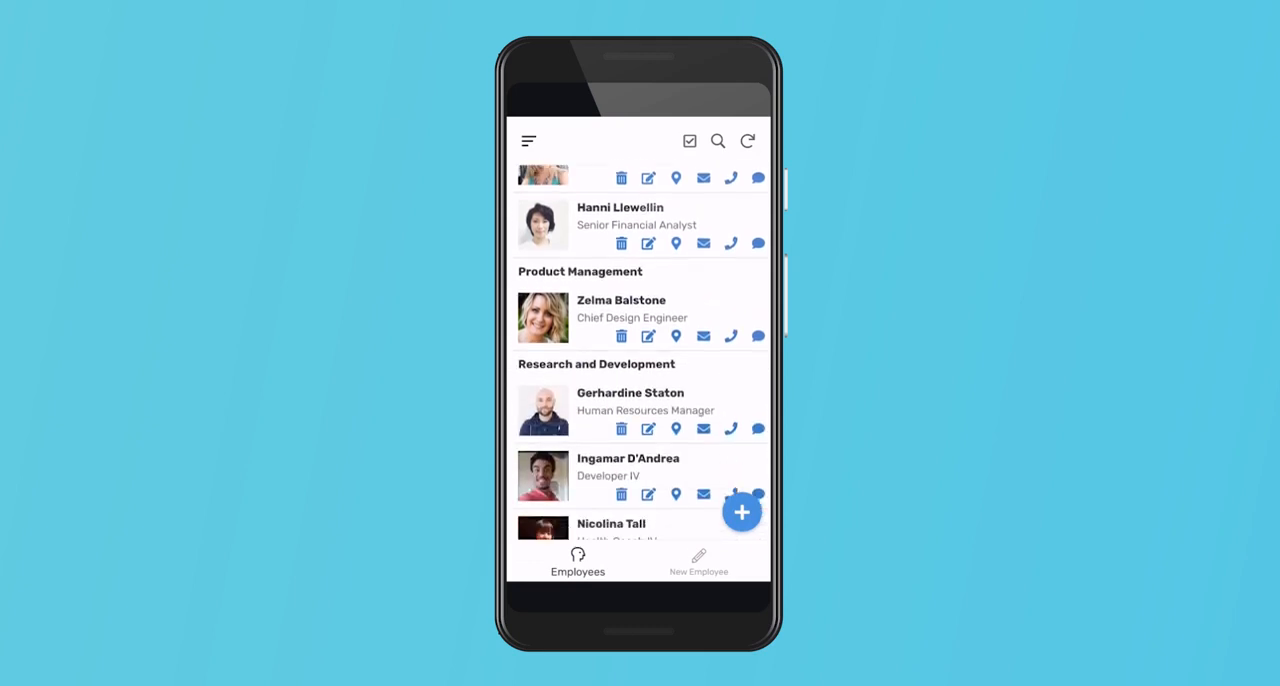
pyautogui.click(640, 402)
pyautogui.scroll(-3, 638, 355)
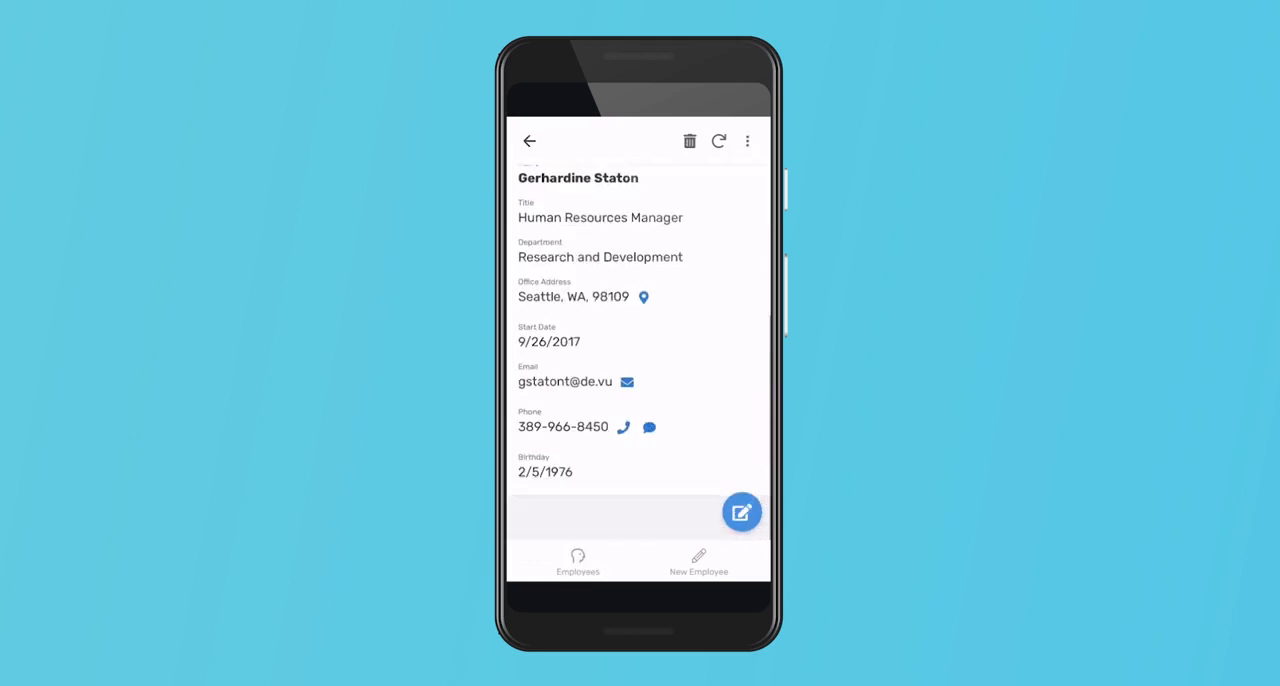
# - Start a text message to the Human Resources Manager from the record, and return to the Employees list
pyautogui.click(649, 427)
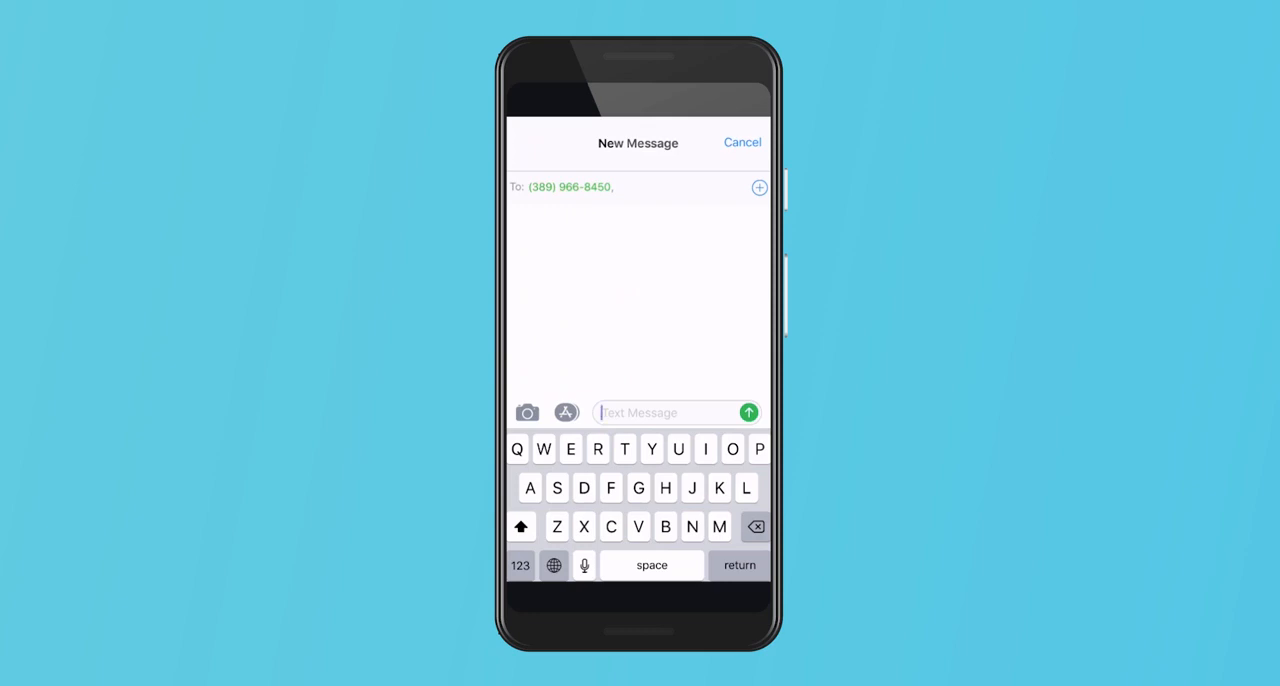
pyautogui.press('Home')
pyautogui.press('Home')
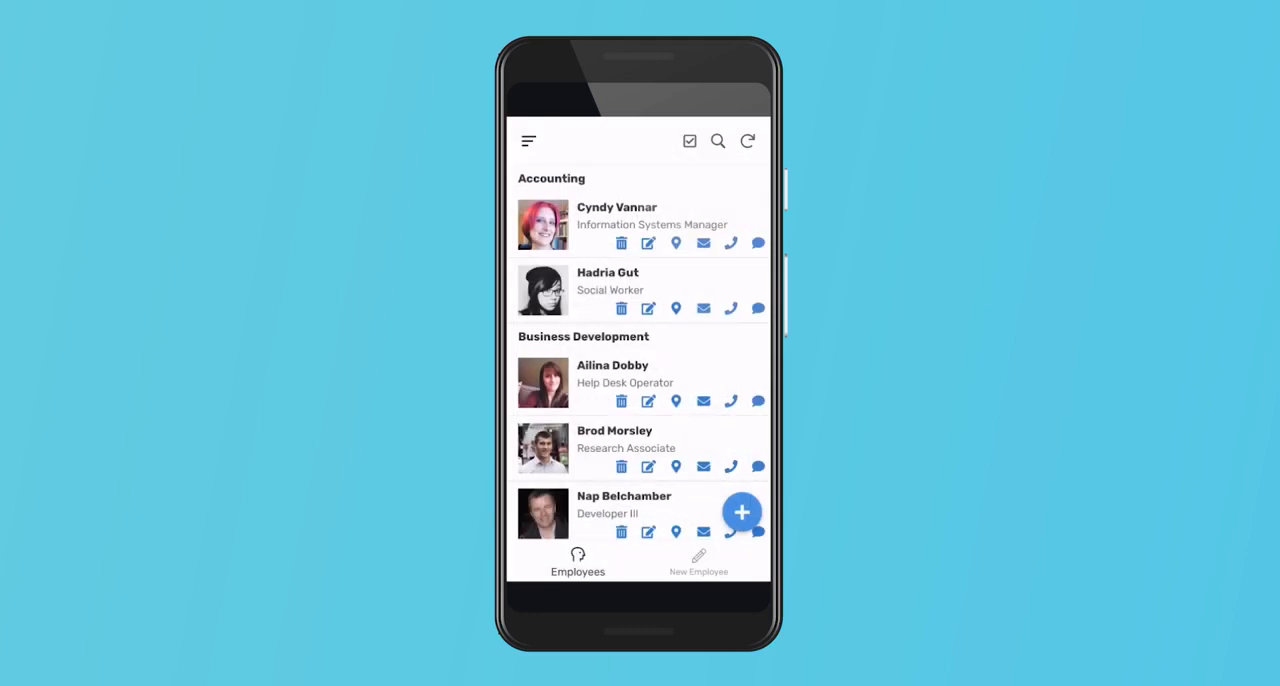